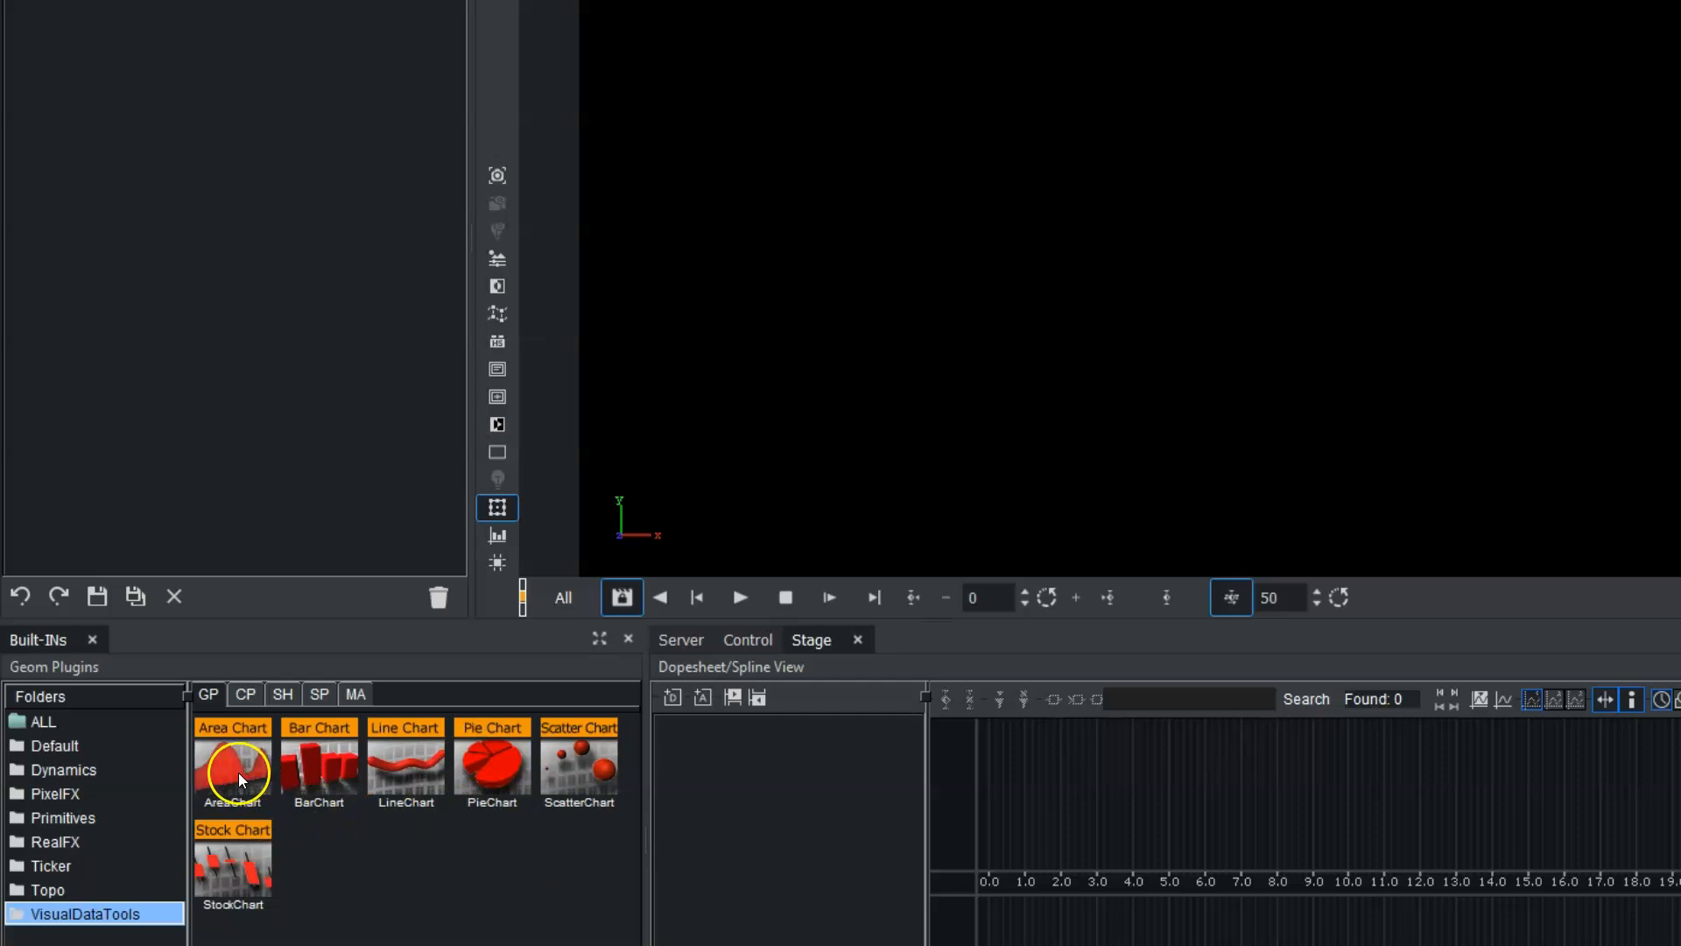
Add an AreaChart geometry to the empty scene tree and set its shared memory to Scene
{"action": "left_click_drag", "start_coordinate": [239, 784], "coordinate": [183, 235]}
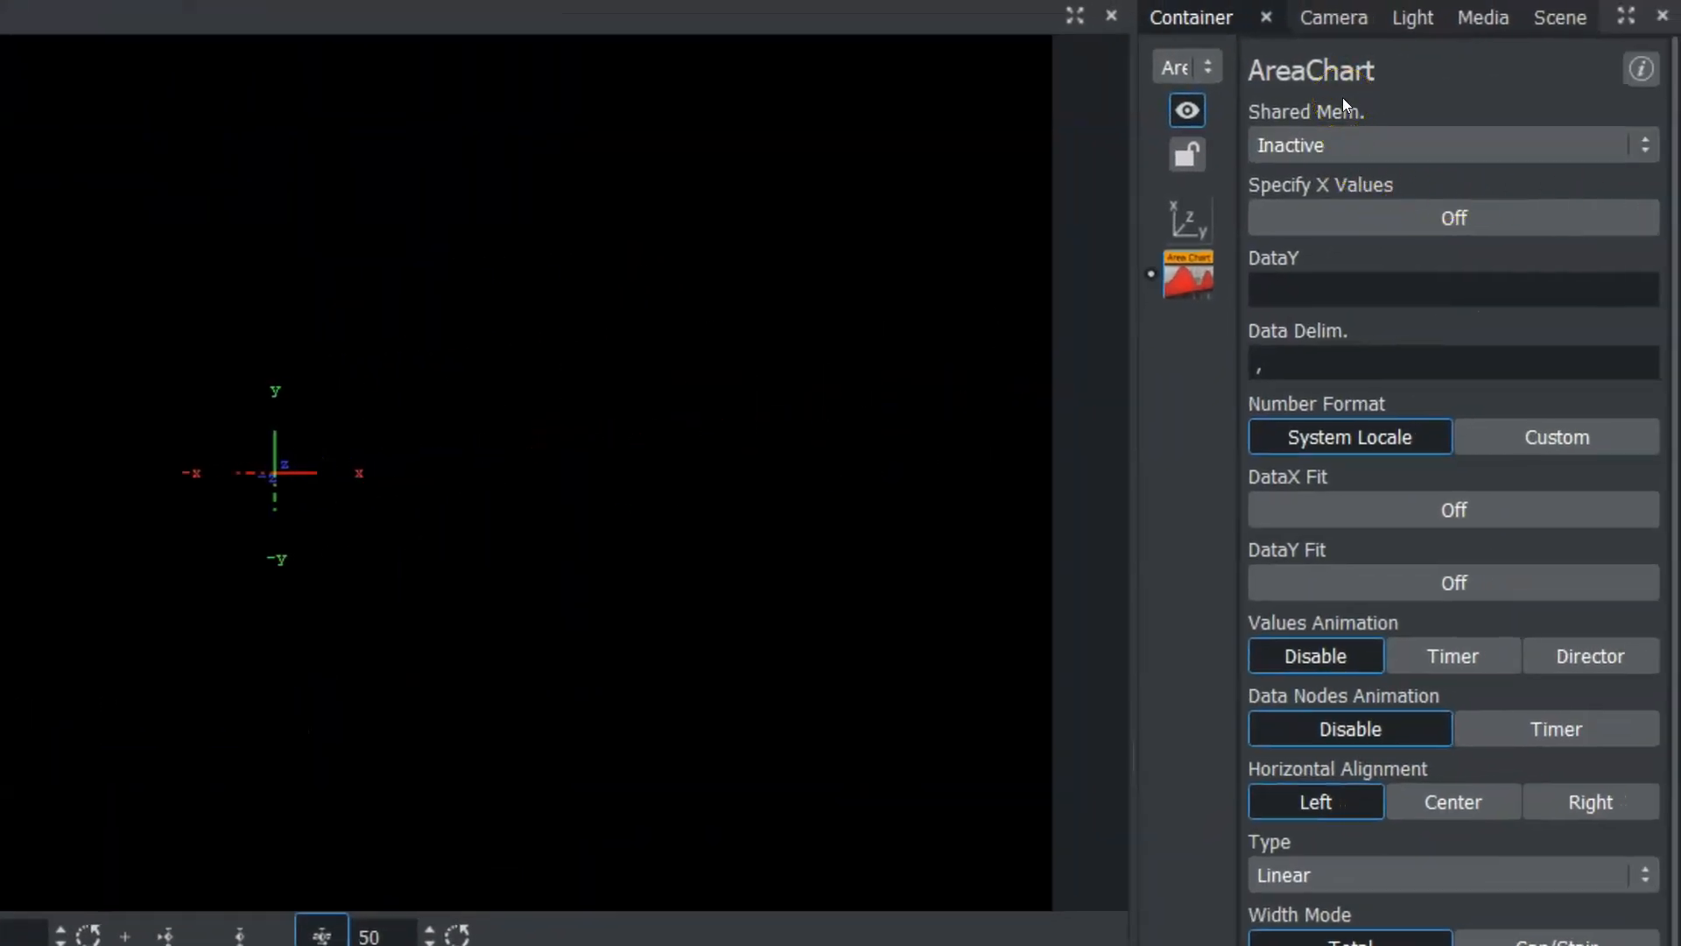
{"action": "left_click", "coordinate": [1305, 147]}
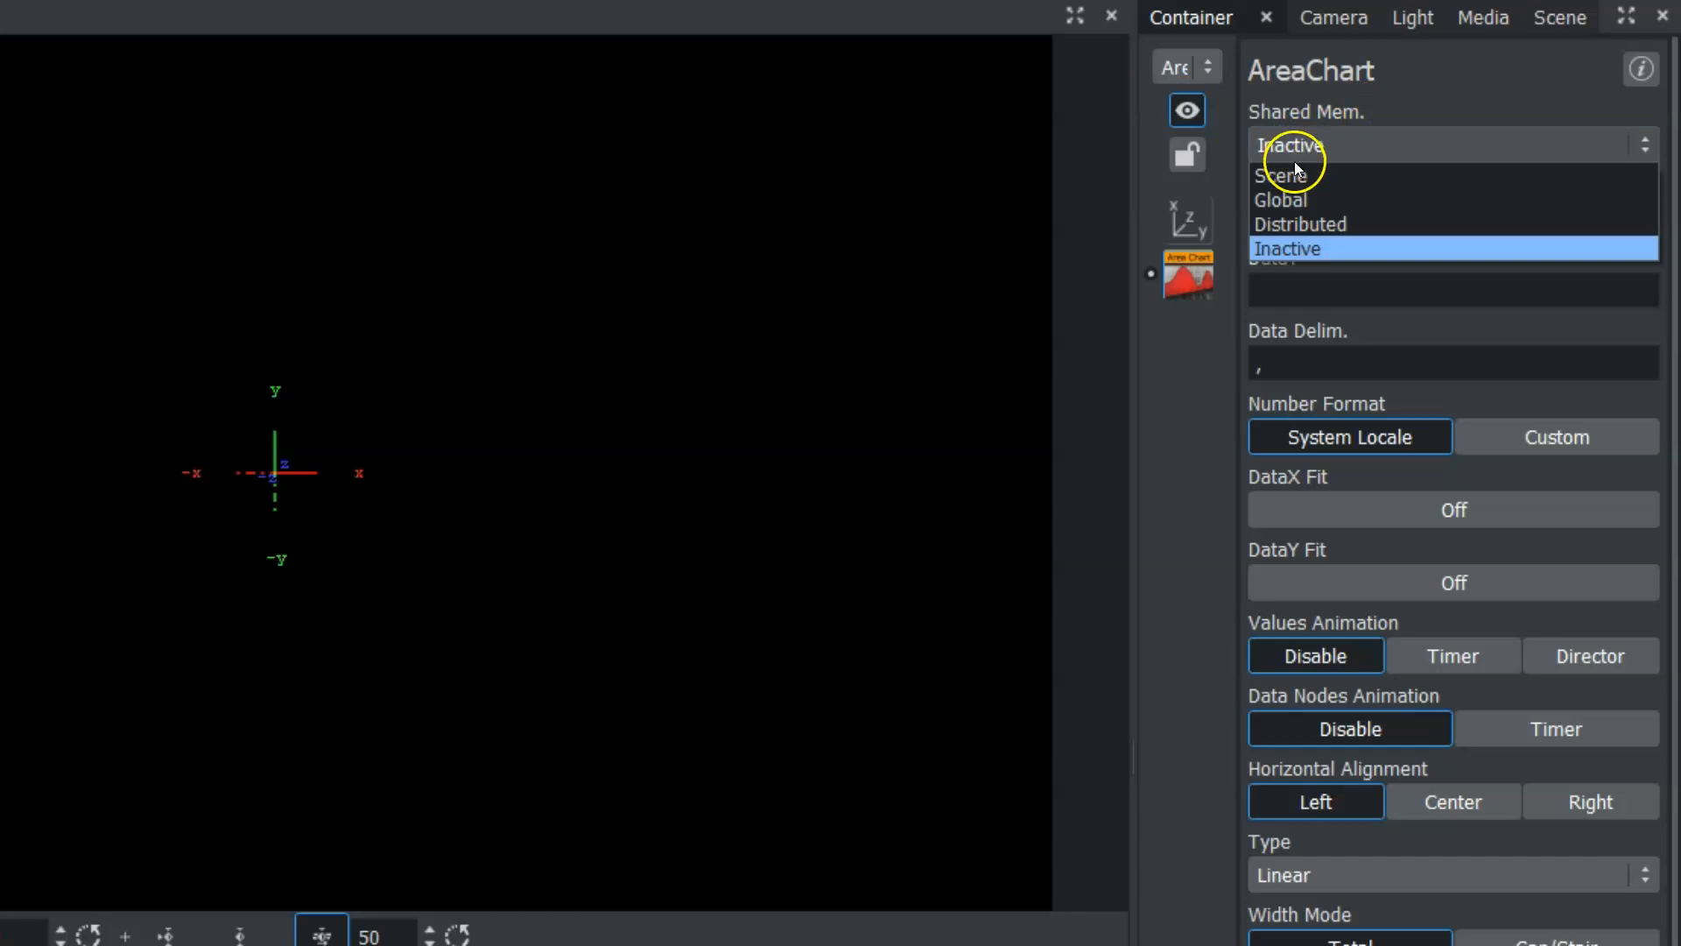
{"action": "left_click", "coordinate": [1286, 180]}
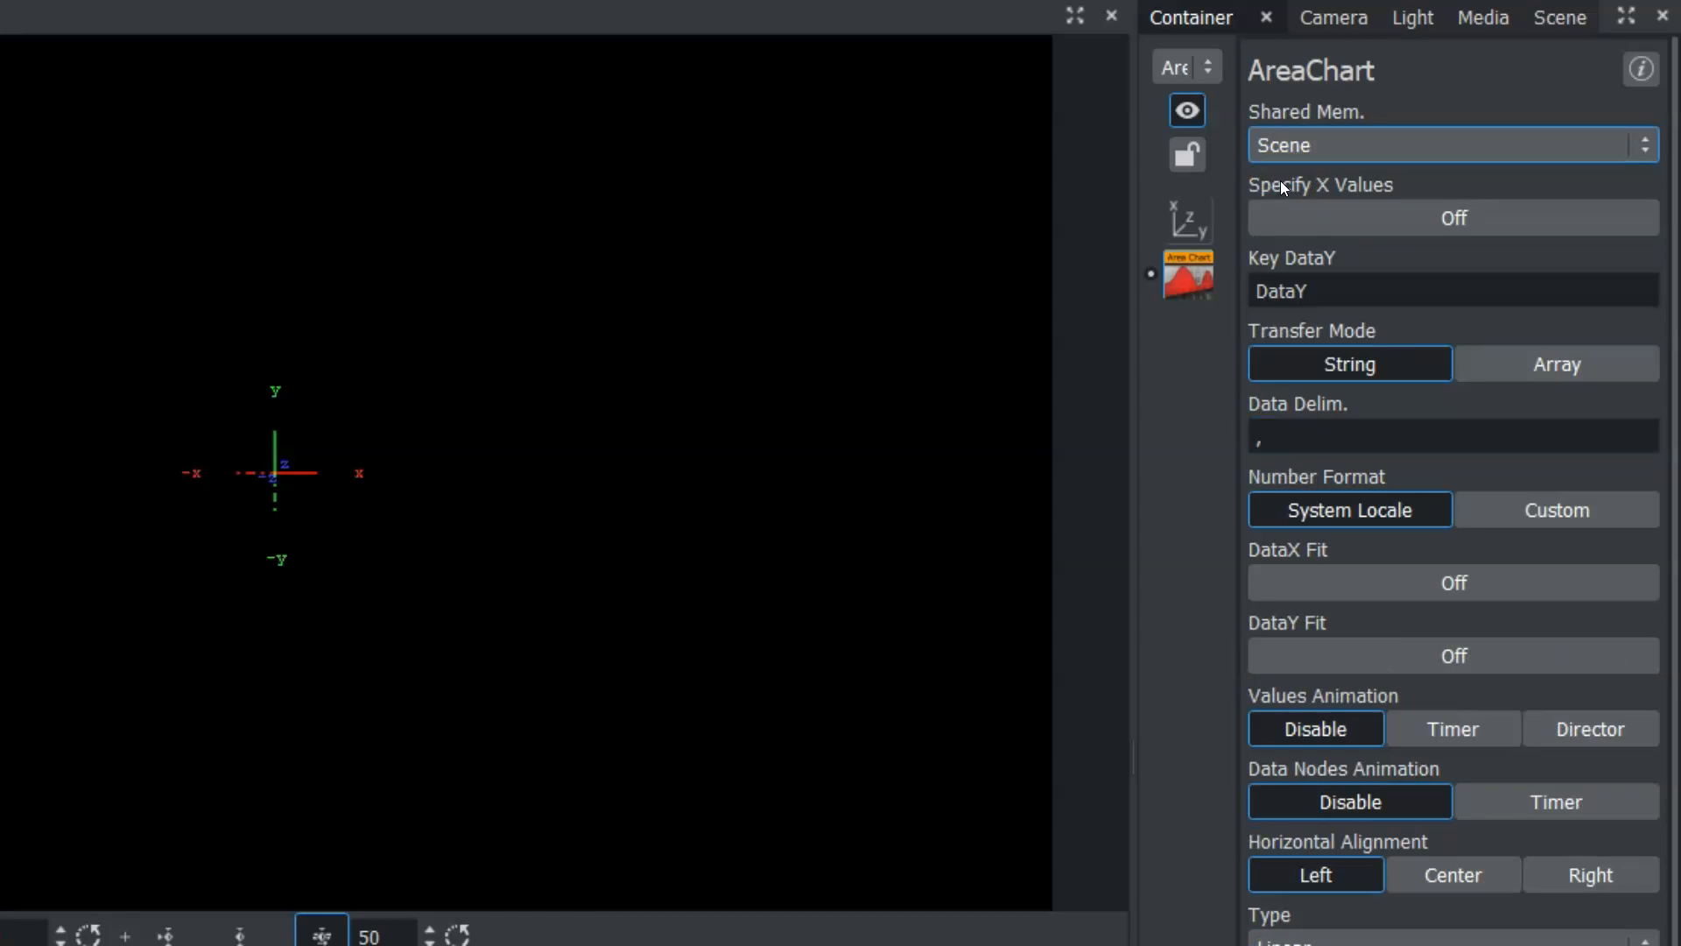
Add the DataStorage container plugin to the AreaChart container and set its shared memory to Scene
{"action": "left_click", "coordinate": [1091, 188]}
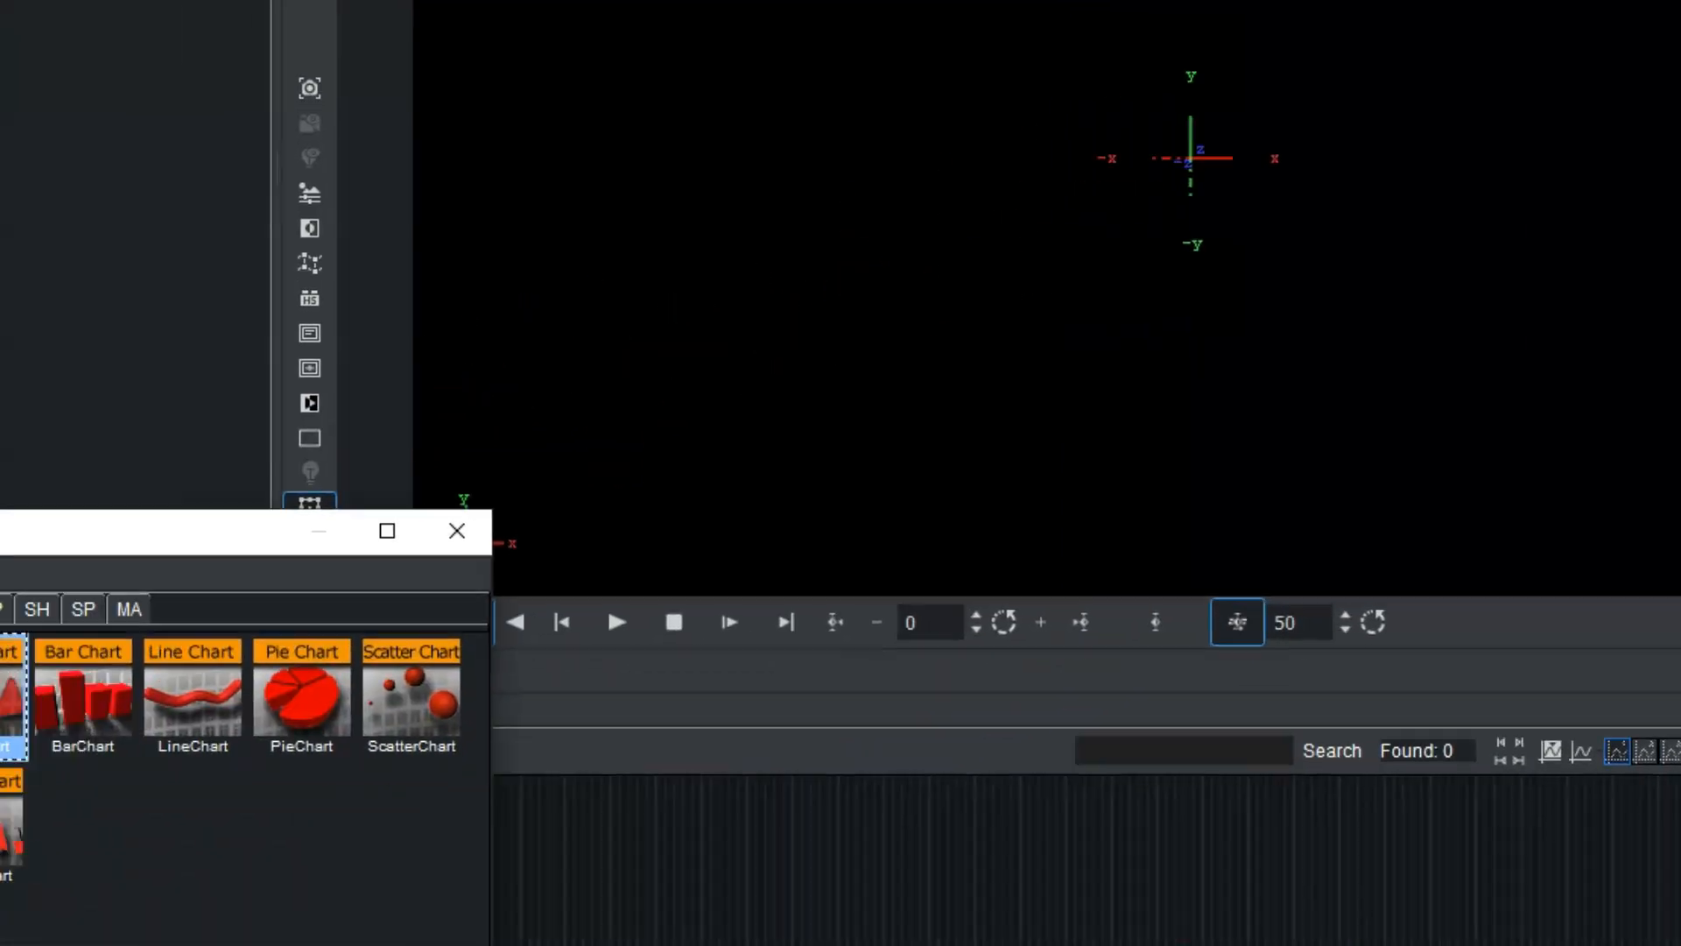
{"action": "left_click", "coordinate": [303, 497]}
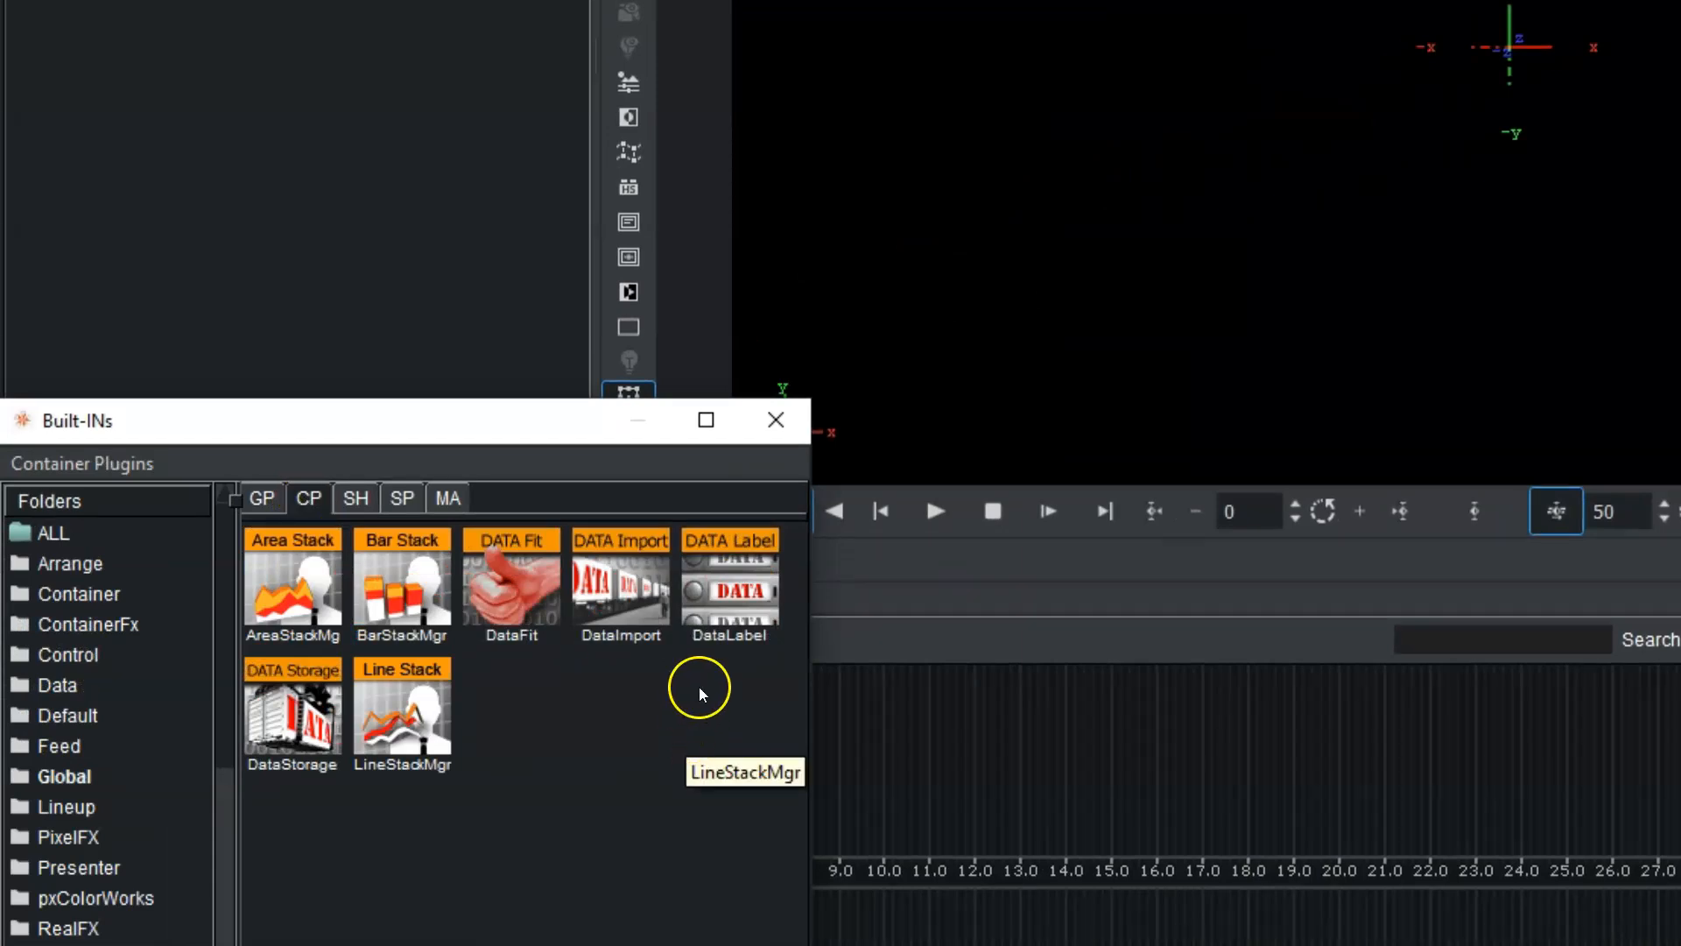
{"action": "left_click_drag", "start_coordinate": [302, 714], "coordinate": [257, 254]}
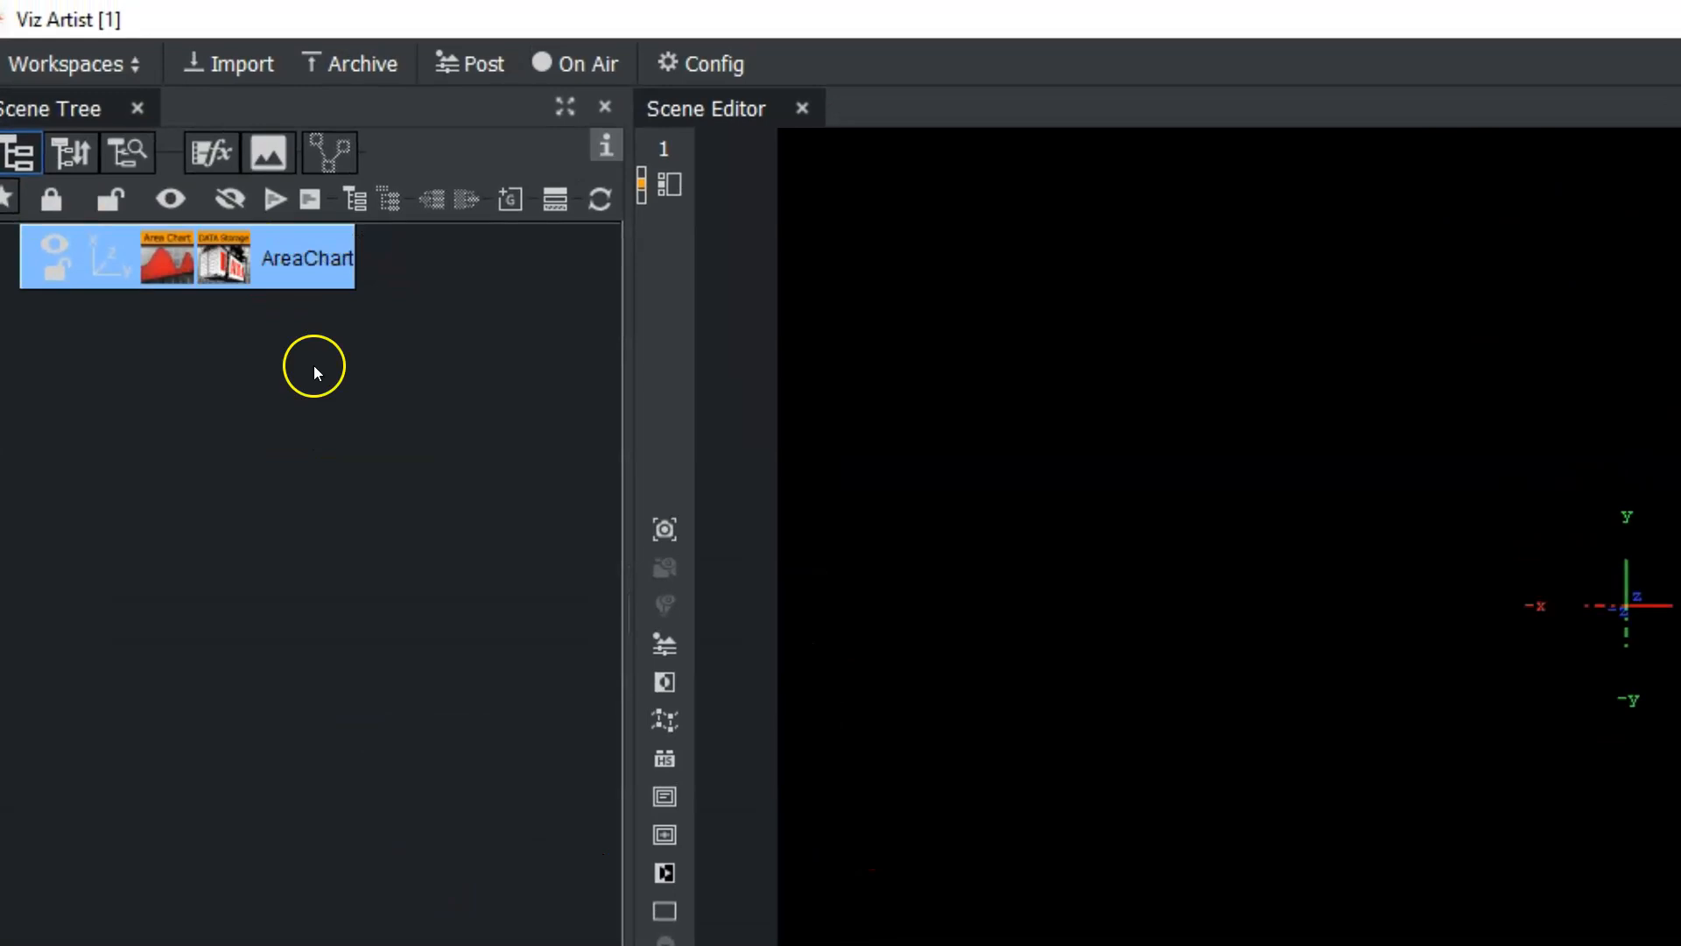
{"action": "left_click", "coordinate": [226, 253]}
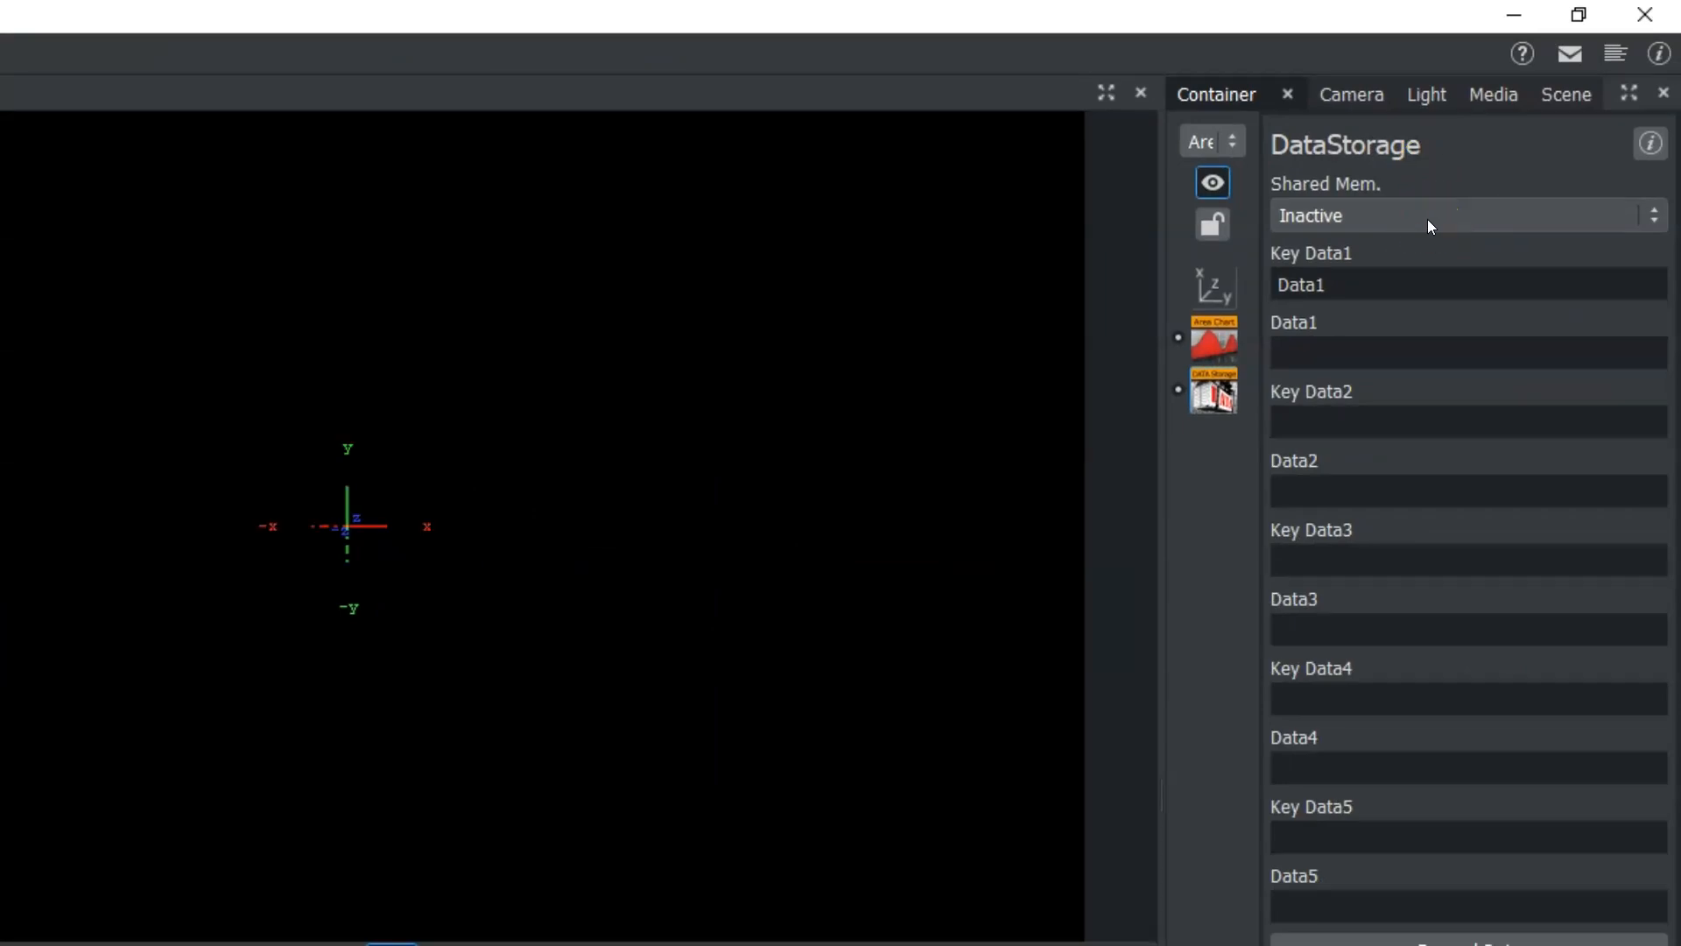
{"action": "left_click", "coordinate": [1427, 219]}
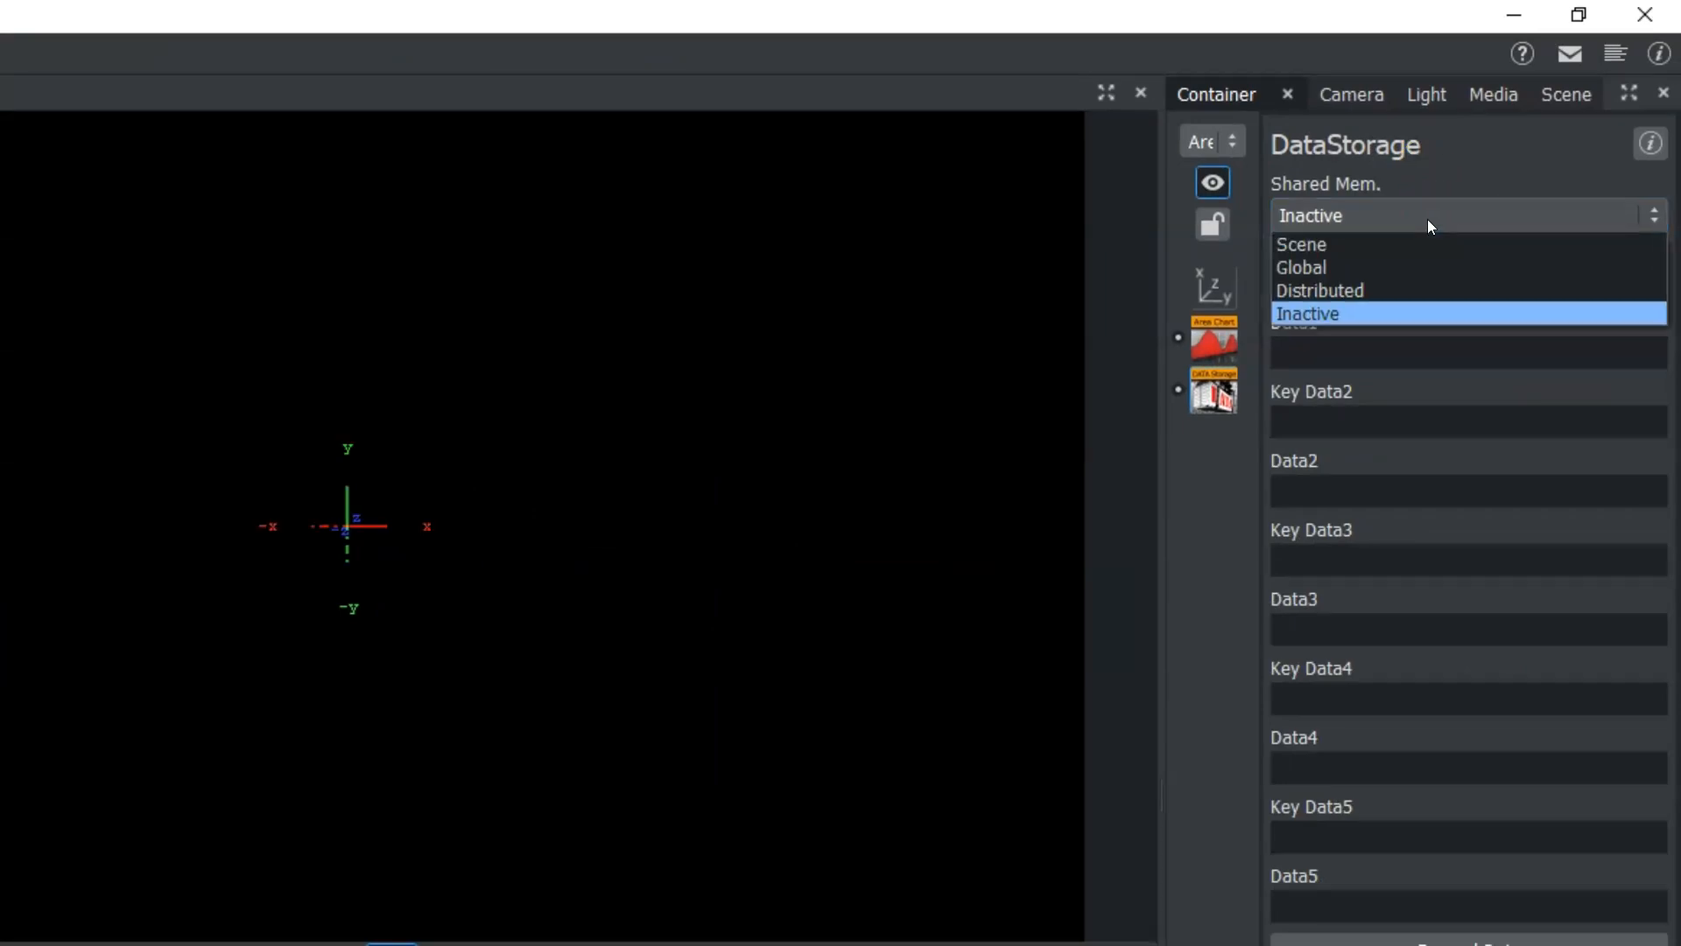
{"action": "left_click", "coordinate": [1406, 238]}
Name the DataStorage plugin's first data key DataX and its second data key DataY
{"action": "left_click", "coordinate": [1378, 286]}
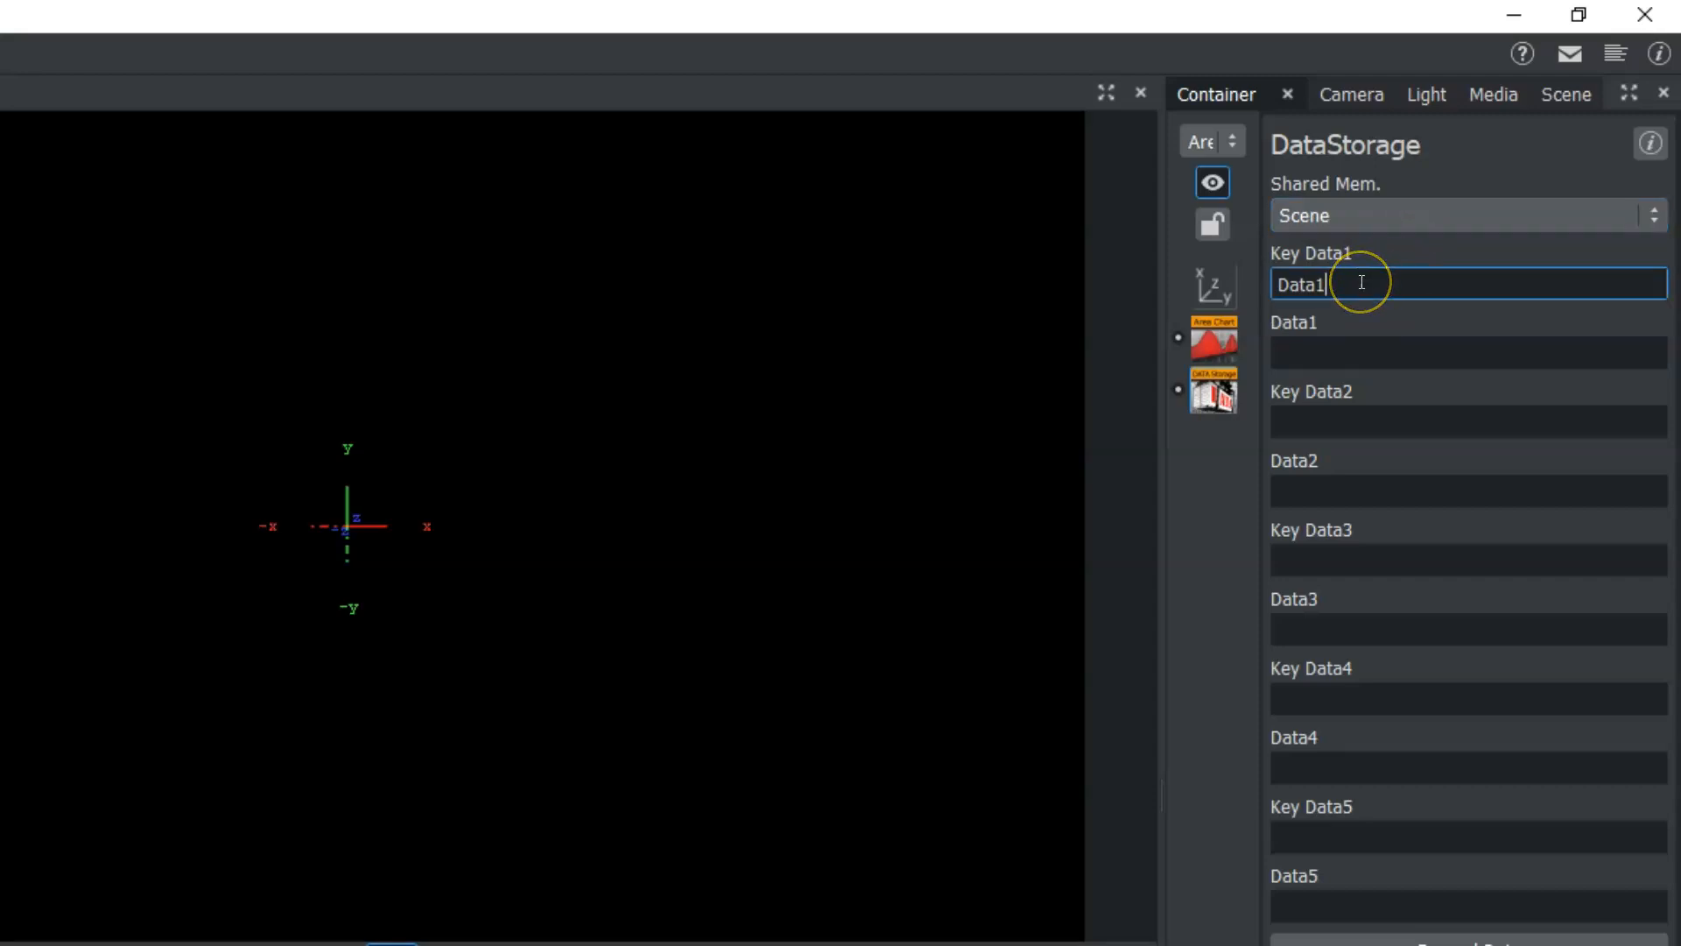
{"action": "left_click", "coordinate": [1344, 278]}
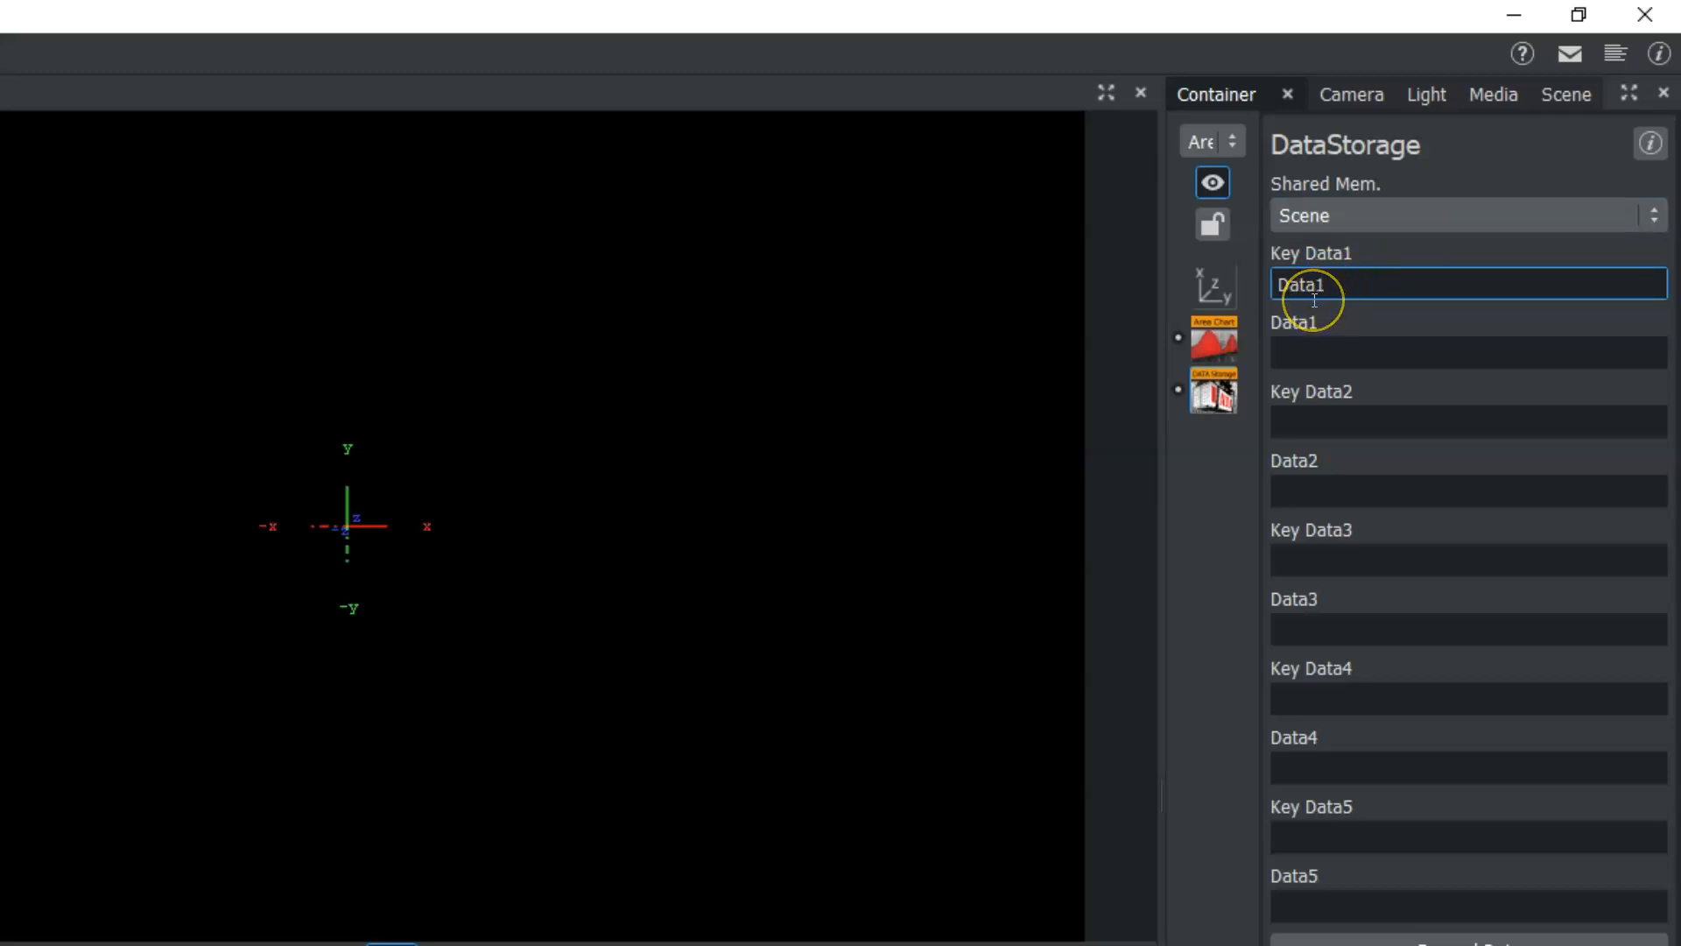
{"action": "left_click_drag", "start_coordinate": [1314, 300], "coordinate": [1386, 292]}
{"action": "key", "text": "BackSpace"}
{"action": "type", "text": "X"}
{"action": "left_click", "coordinate": [1364, 421]}
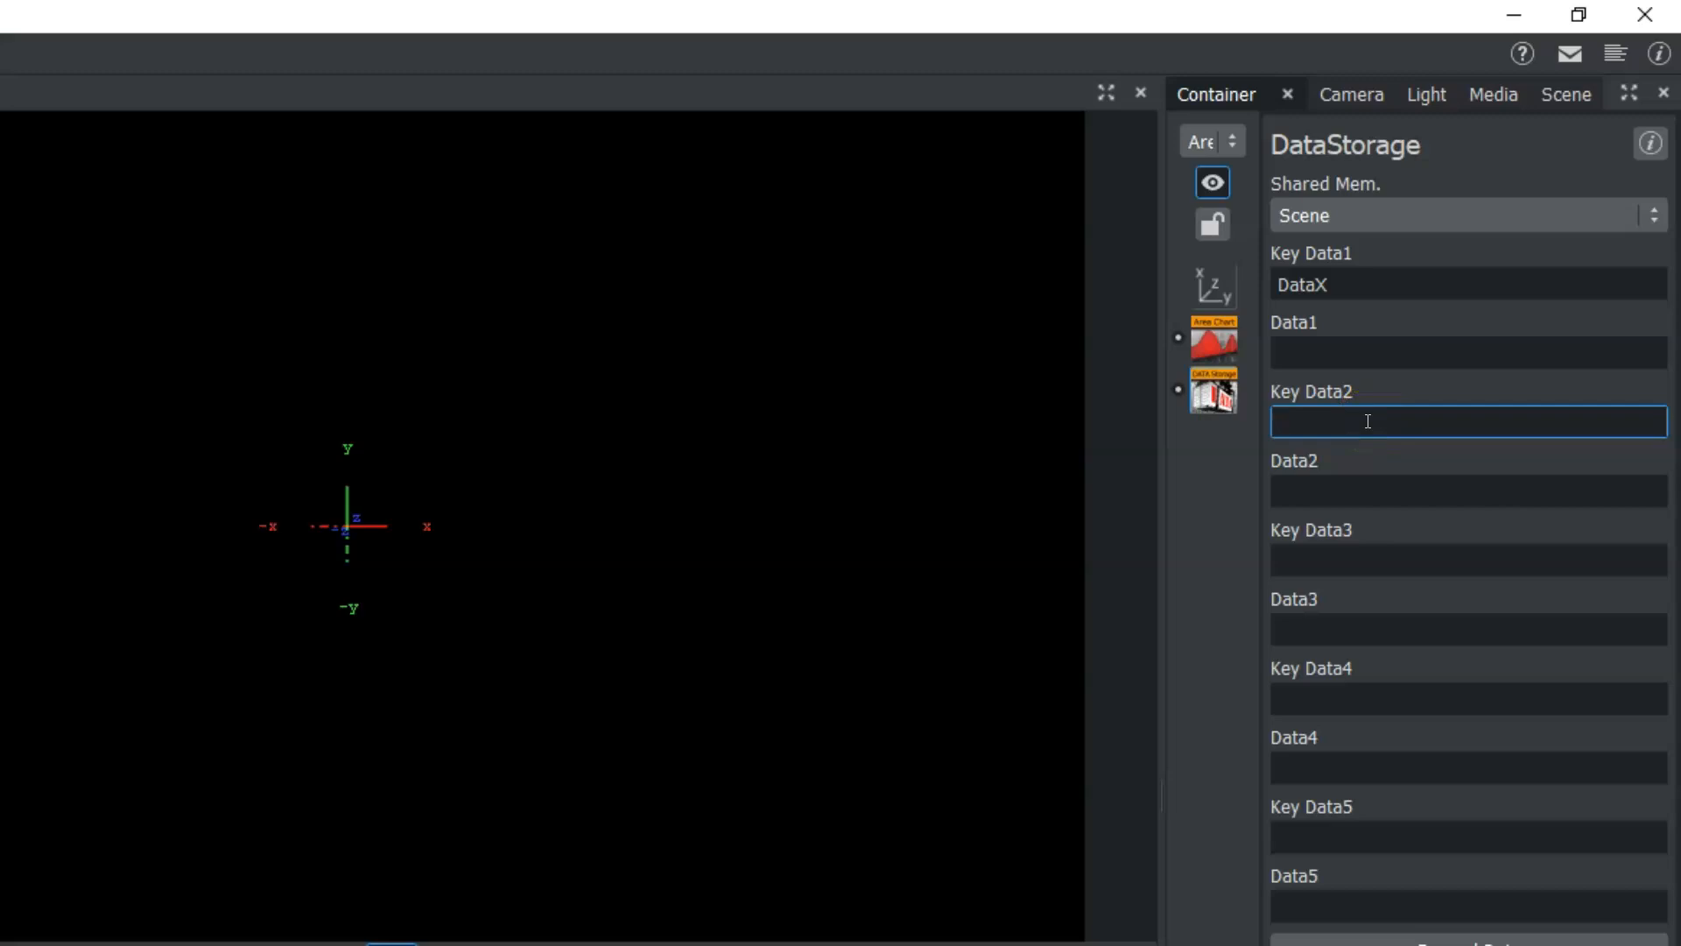
{"action": "type", "text": "DataY"}
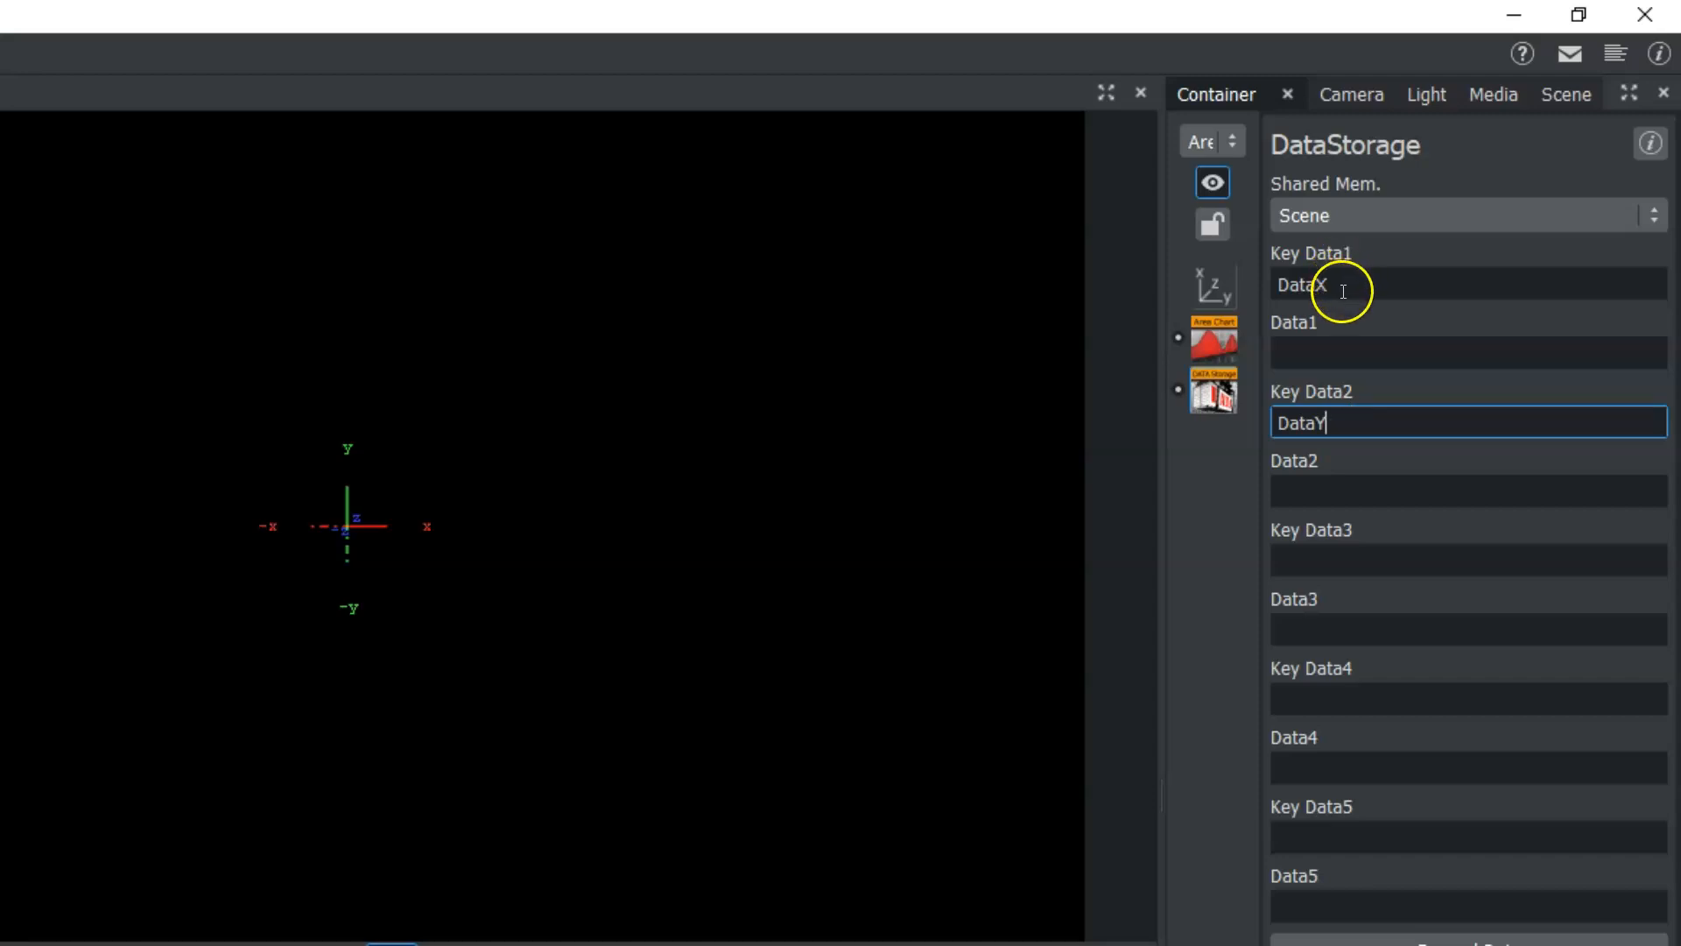
Enter the Data1 values 10, 20, 30, 40, 50, 60, 70, 80, 90, 100 for the DataX key
{"action": "left_click", "coordinate": [1333, 358]}
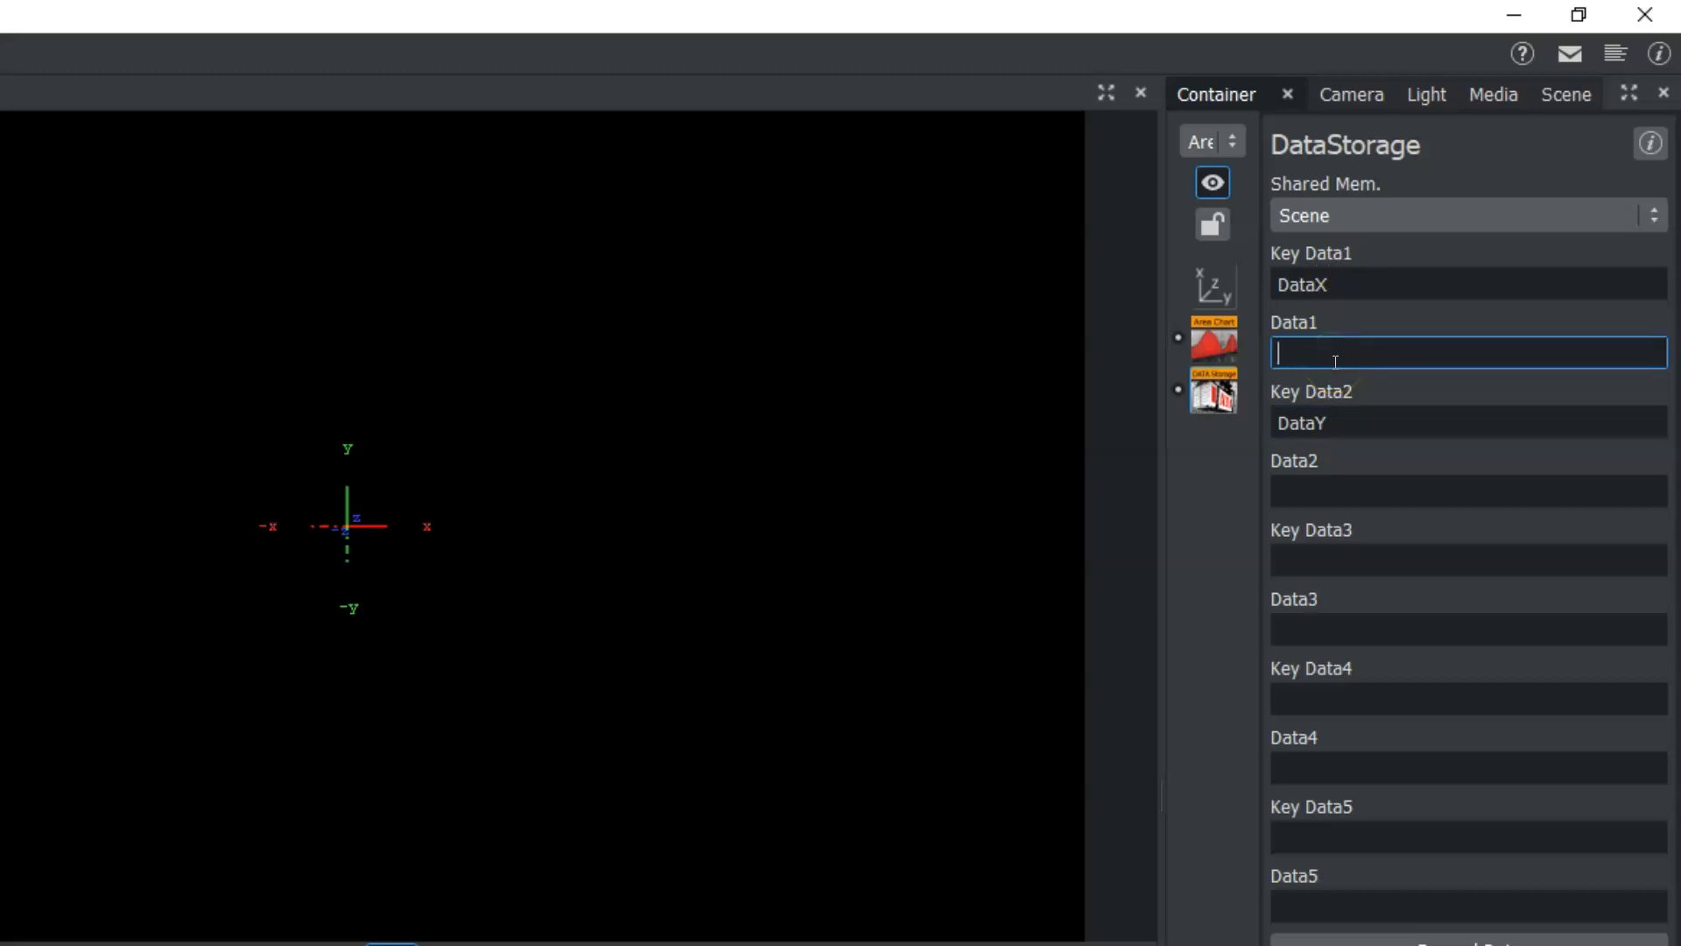
{"action": "type", "text": "10, 20, 30, 40, 50, 60, "}
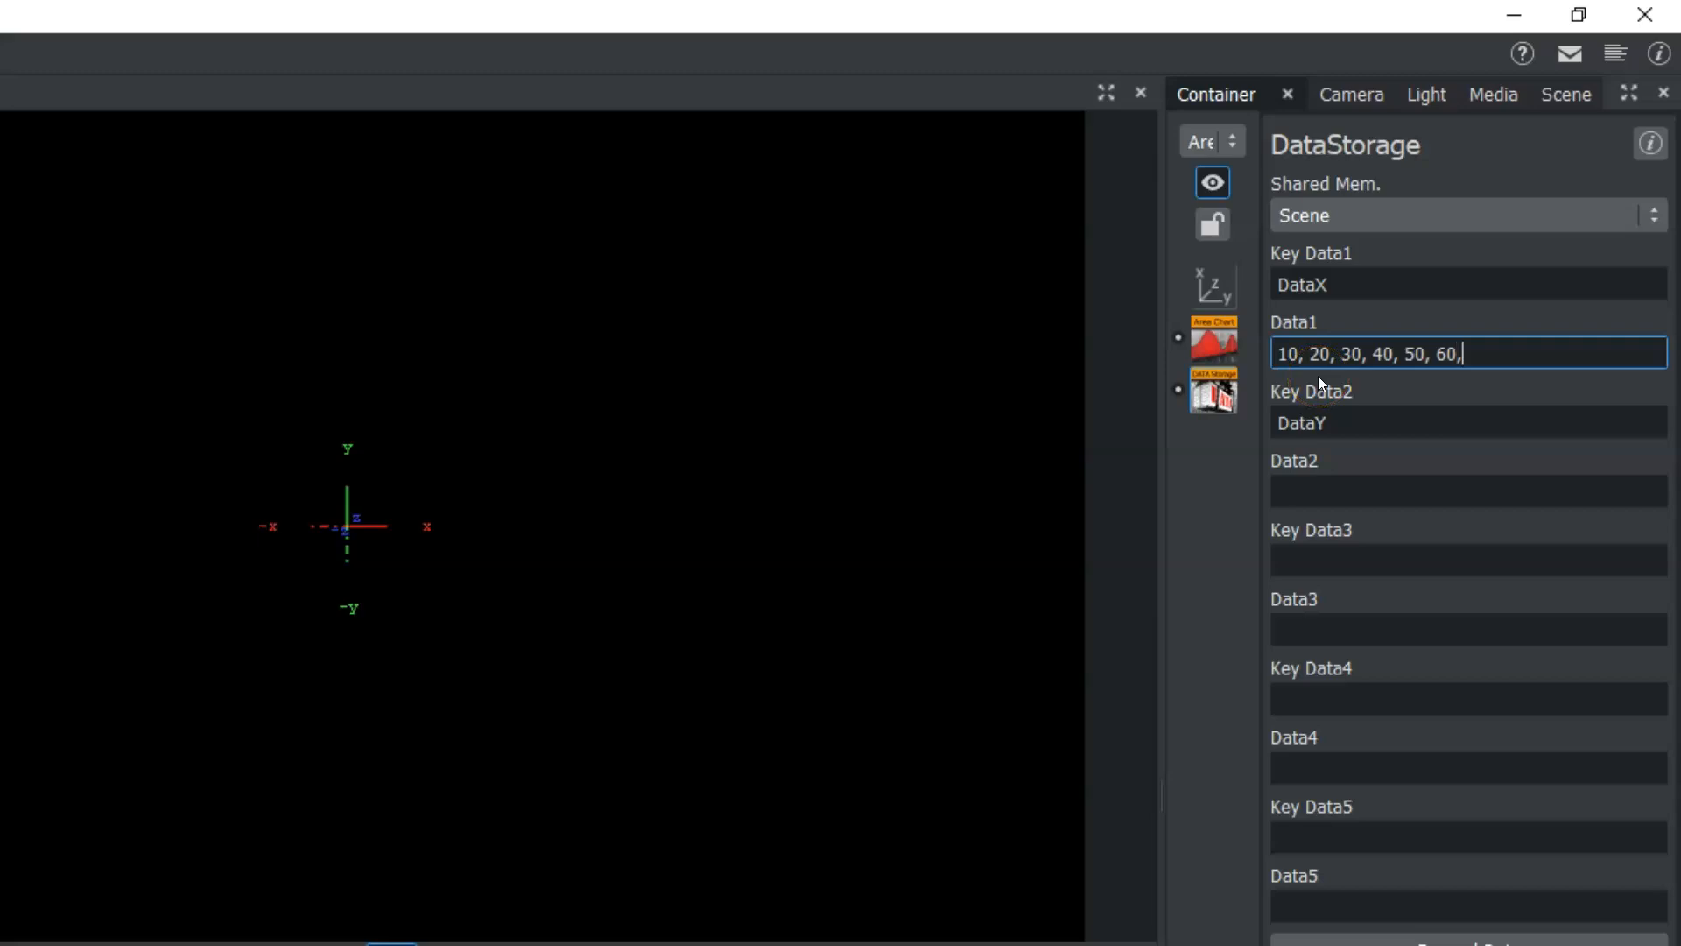
{"action": "type", "text": "70, 80, 90, 100"}
Enter the Data2 values 20, 5-, 40, 100, 100, 0, -30, 20, 30, 40, 50 for the DataY key
{"action": "left_click", "coordinate": [1318, 492]}
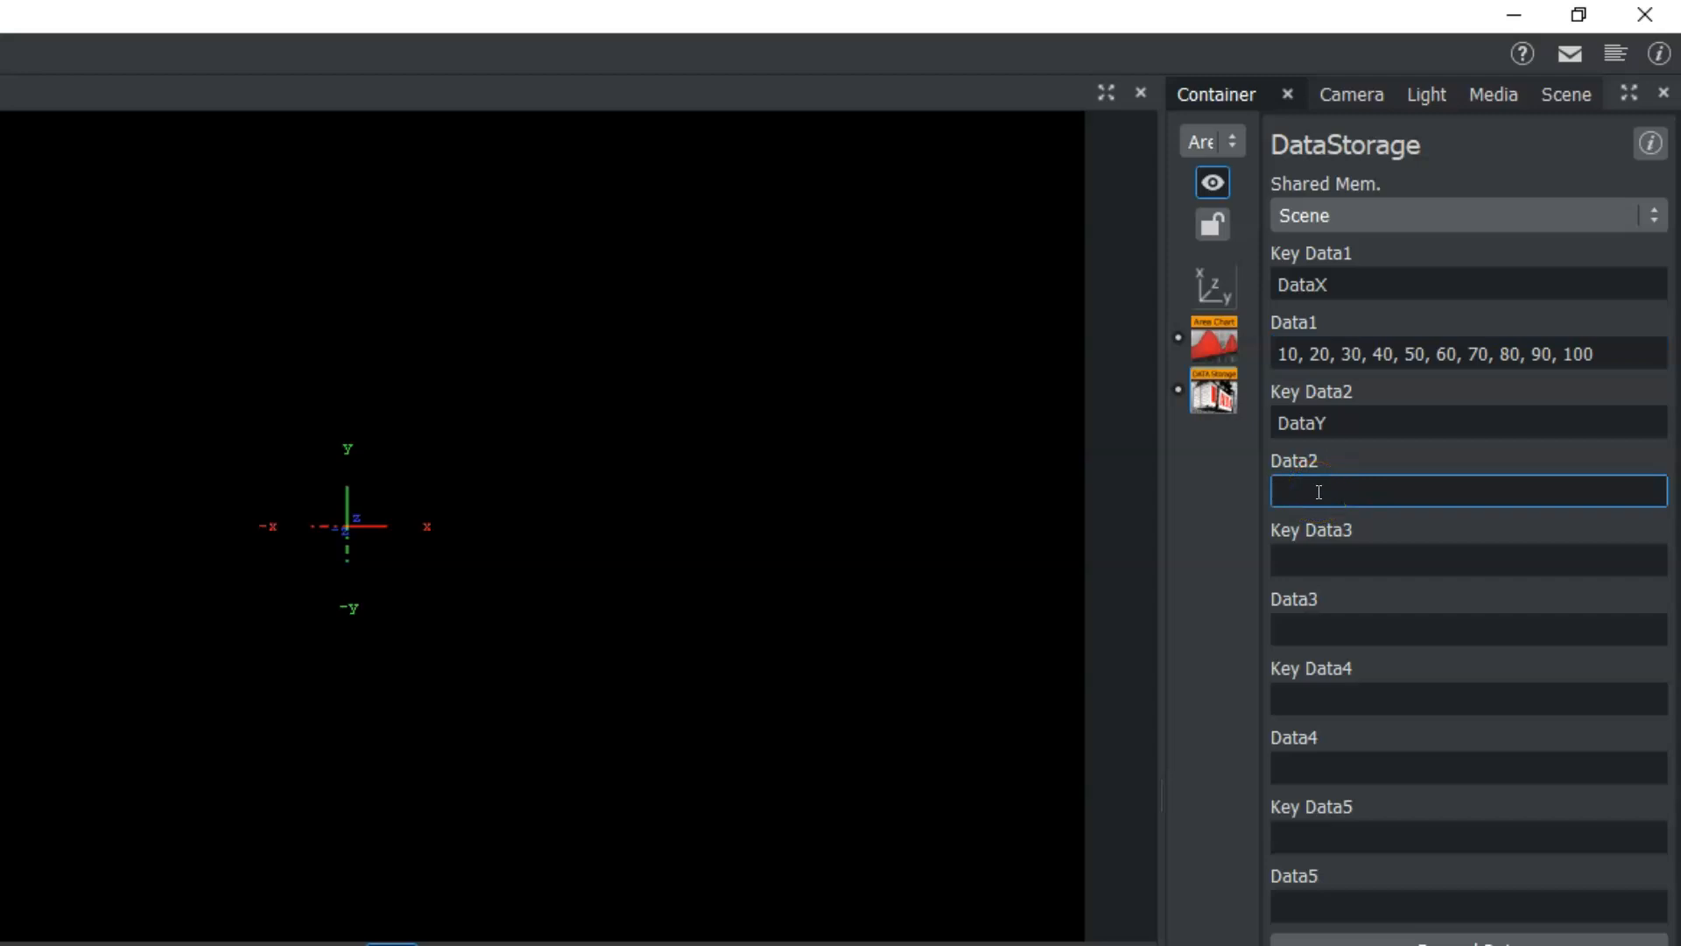
{"action": "type", "text": "20, 5-,"}
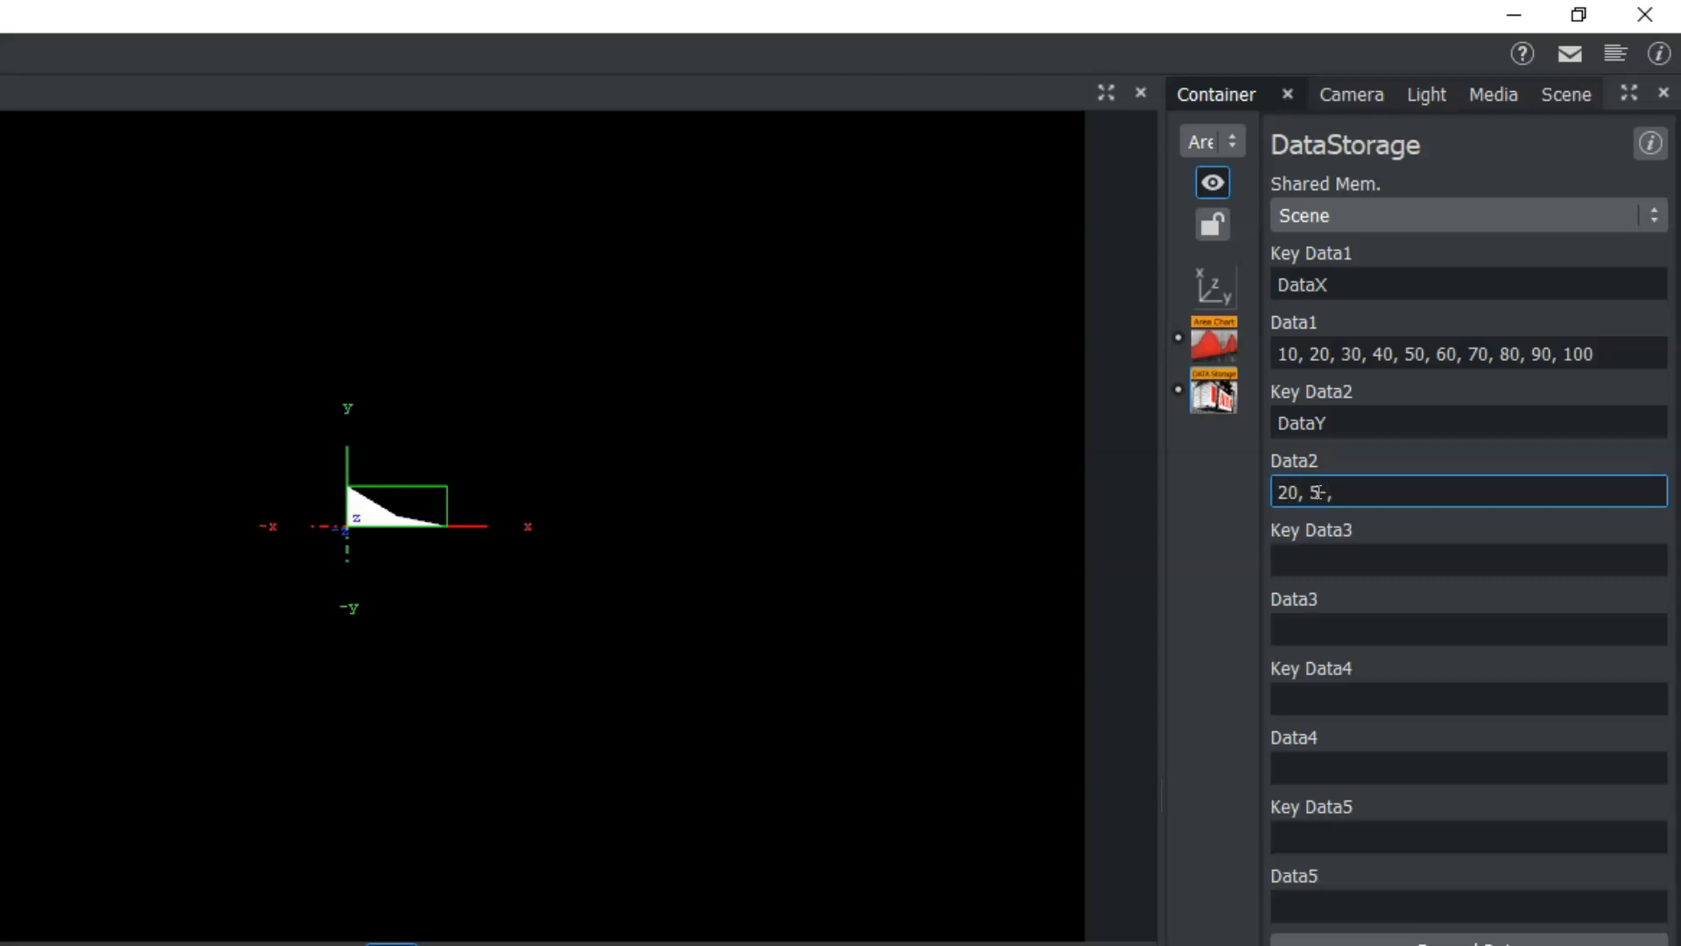
{"action": "type", "text": " 40, "}
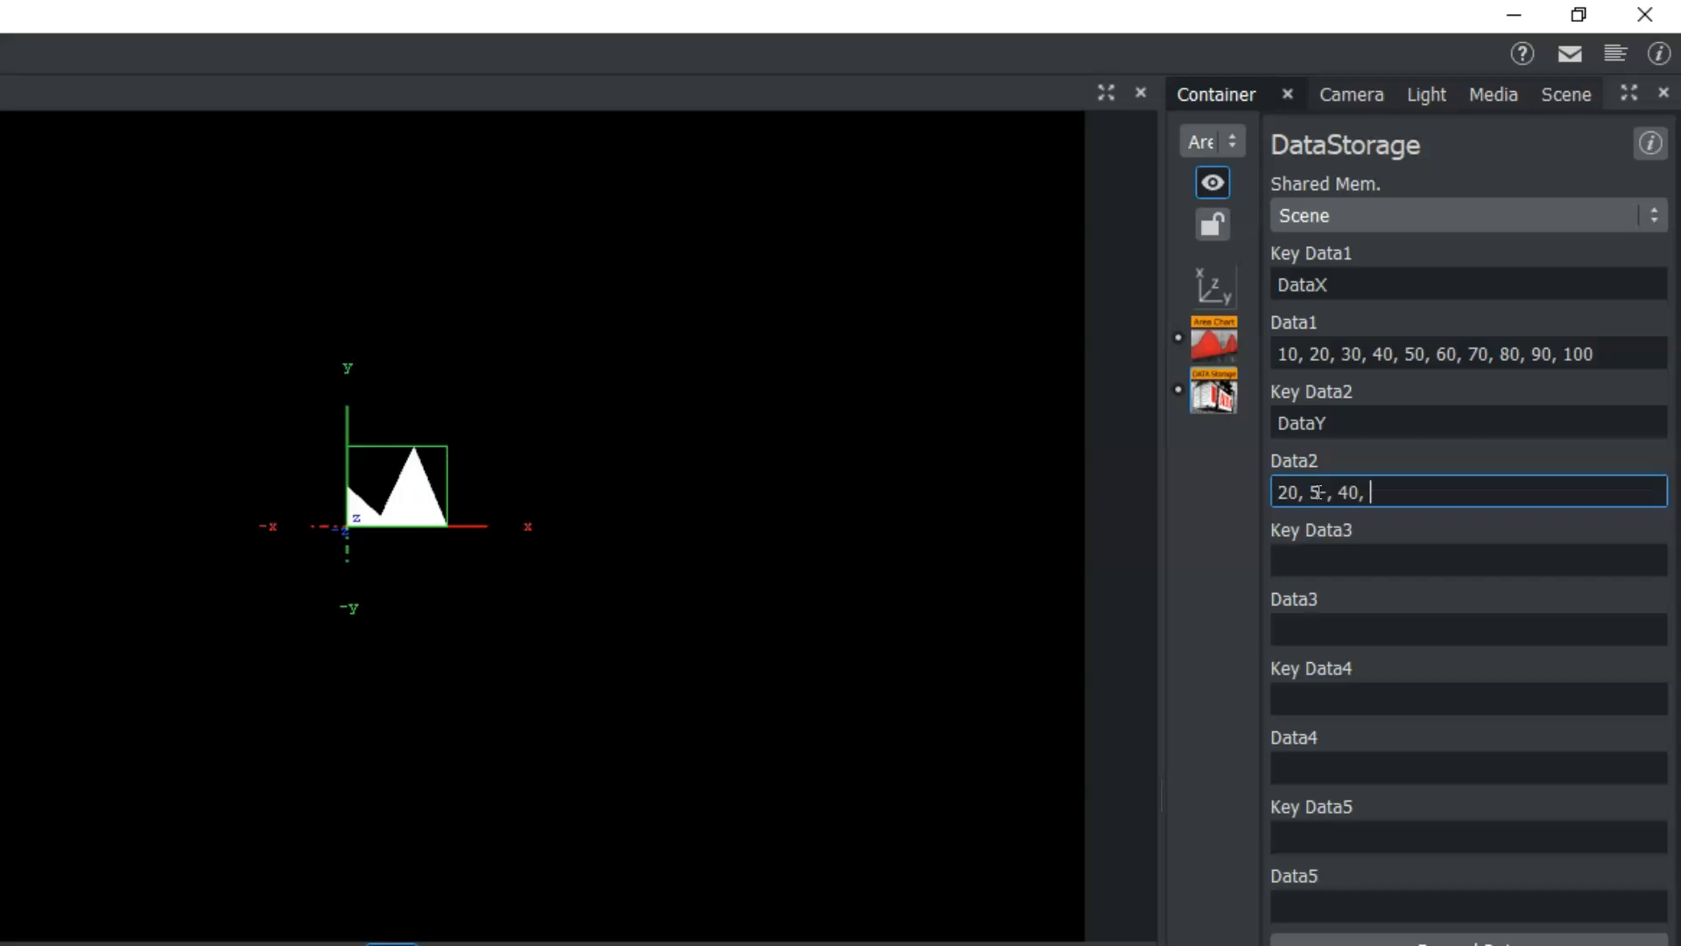
{"action": "type", "text": "100"}
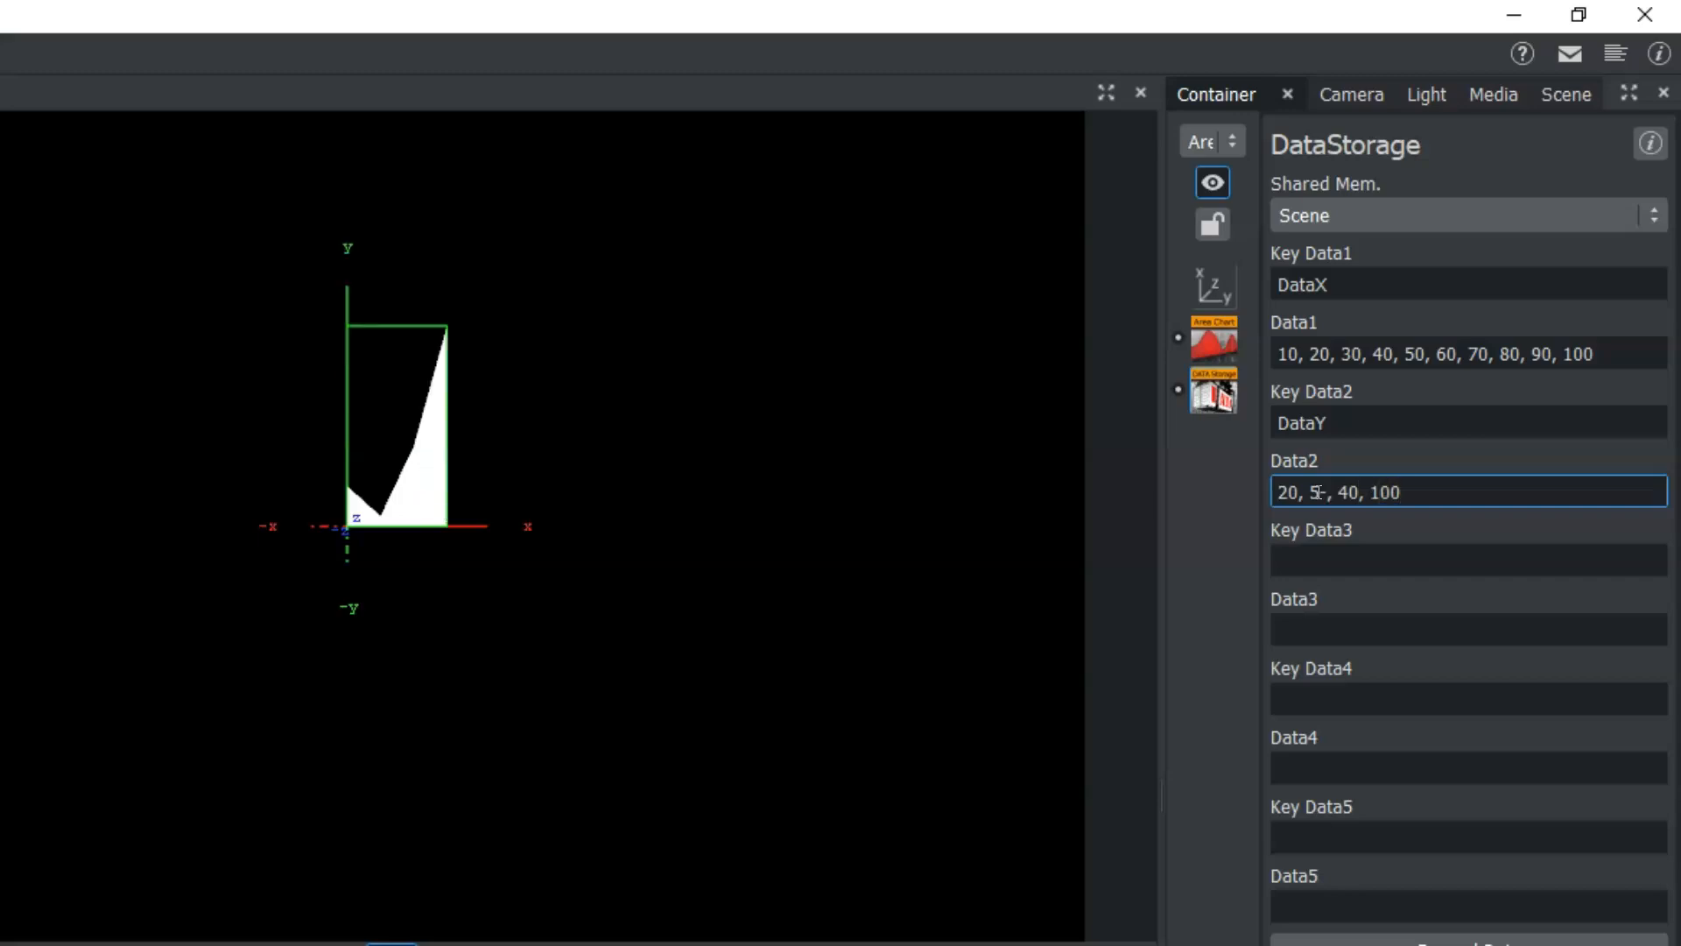
{"action": "type", "text": ", 10"}
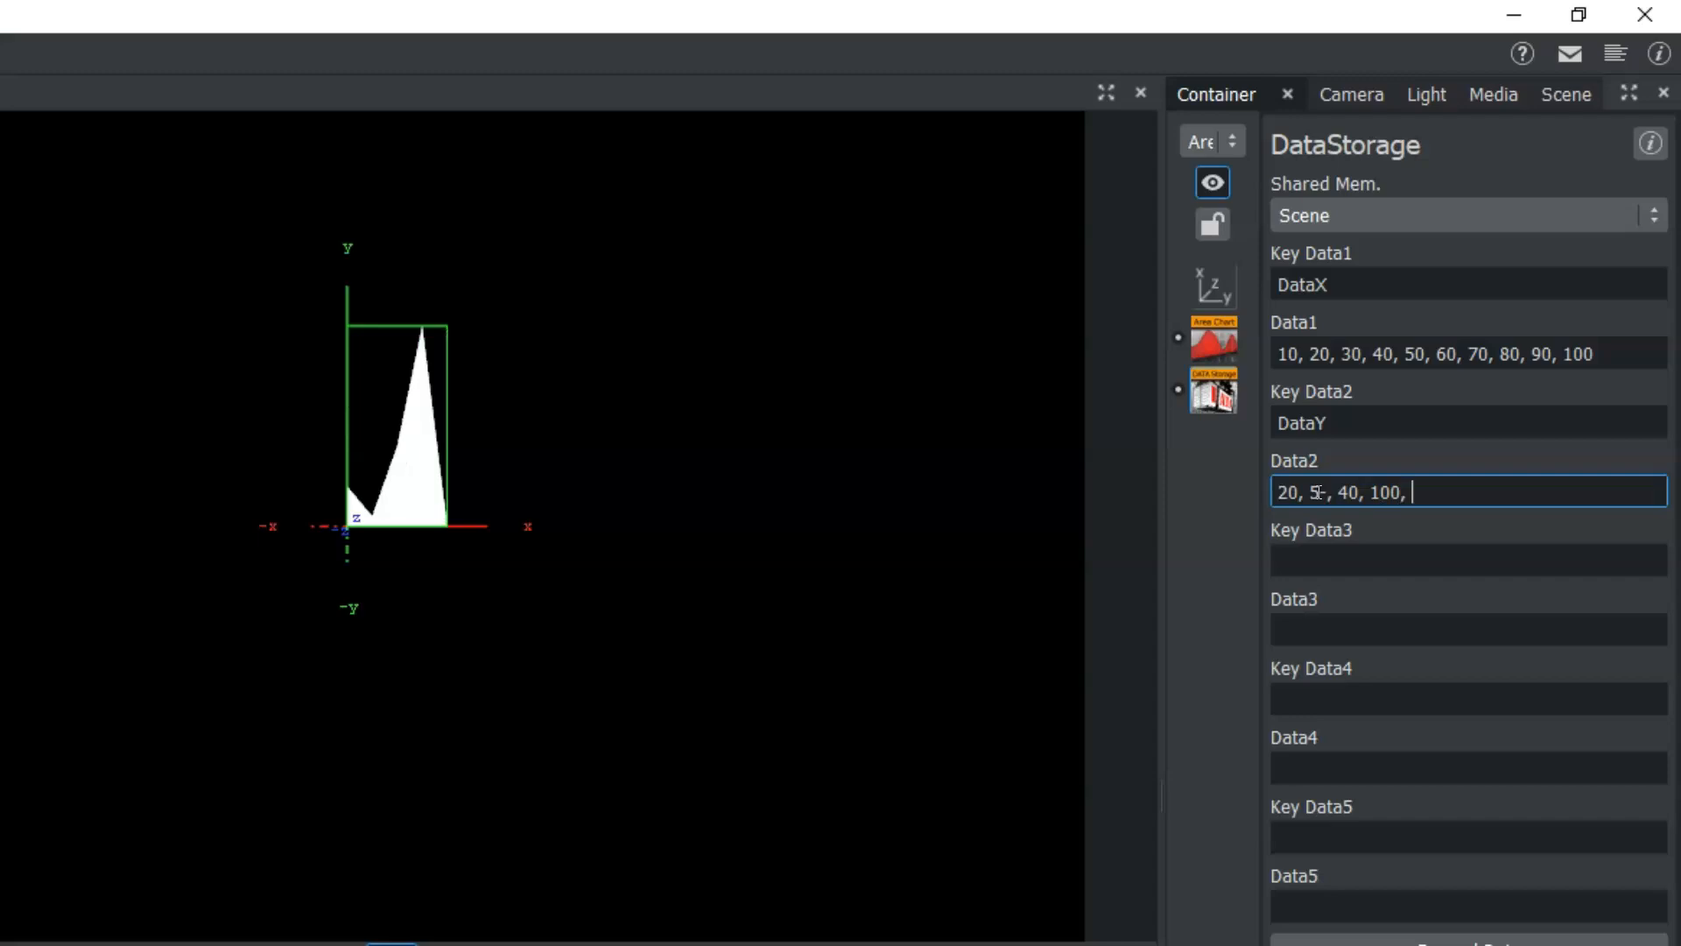
{"action": "type", "text": "0,"}
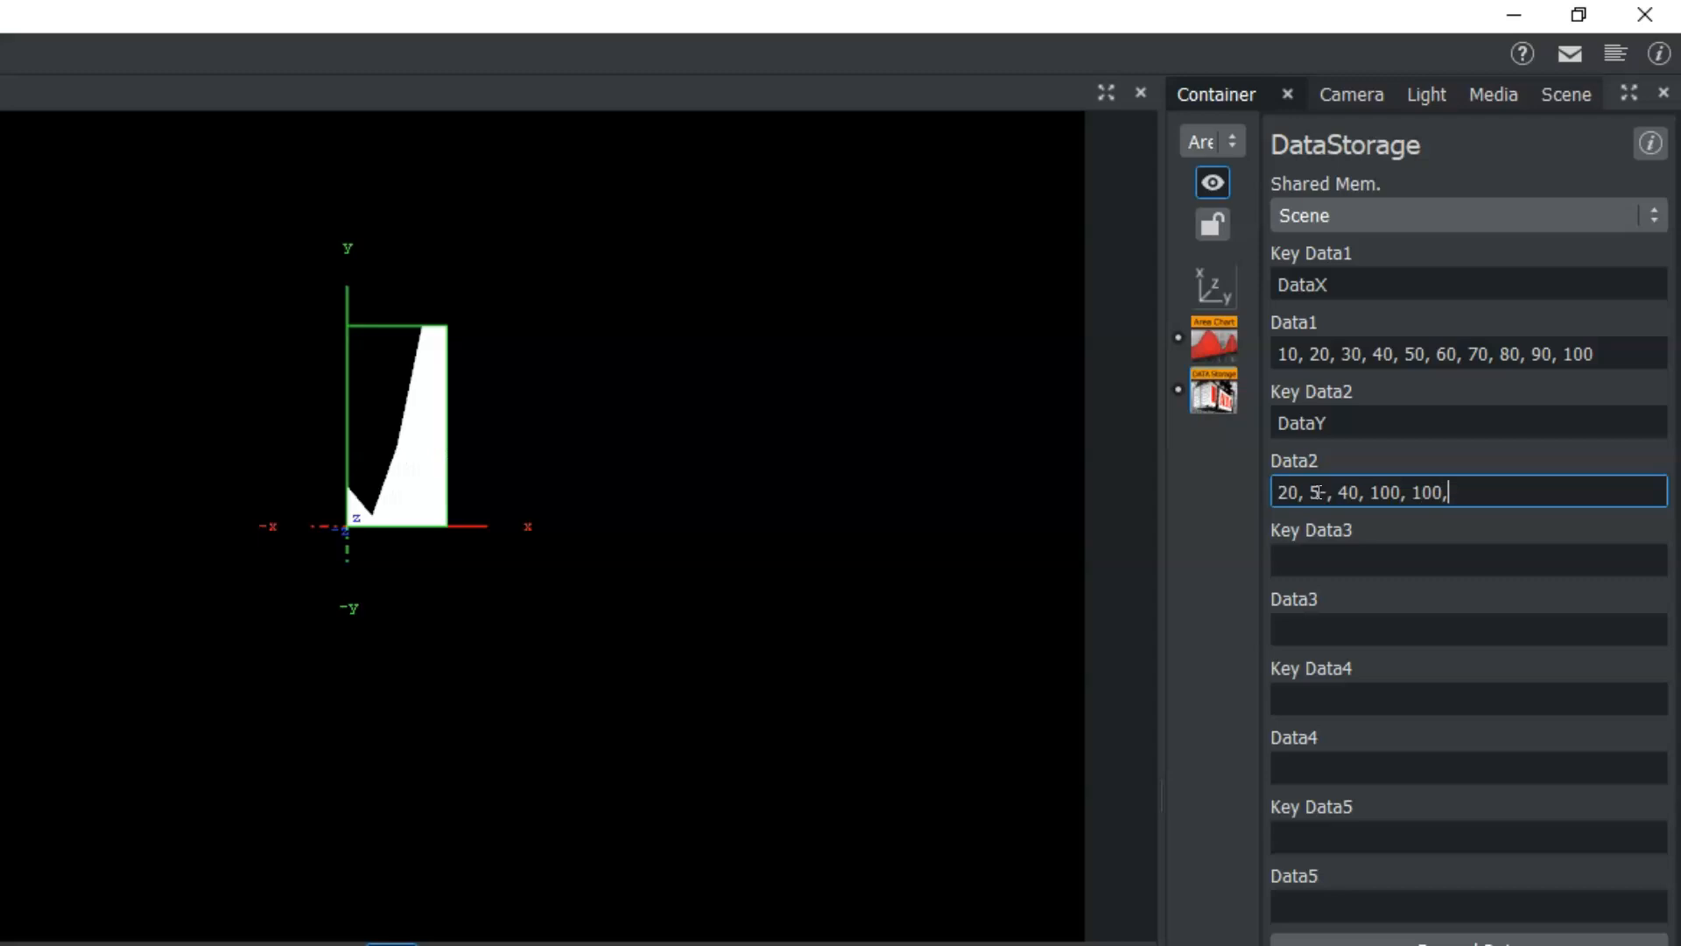
{"action": "type", "text": " 0, "}
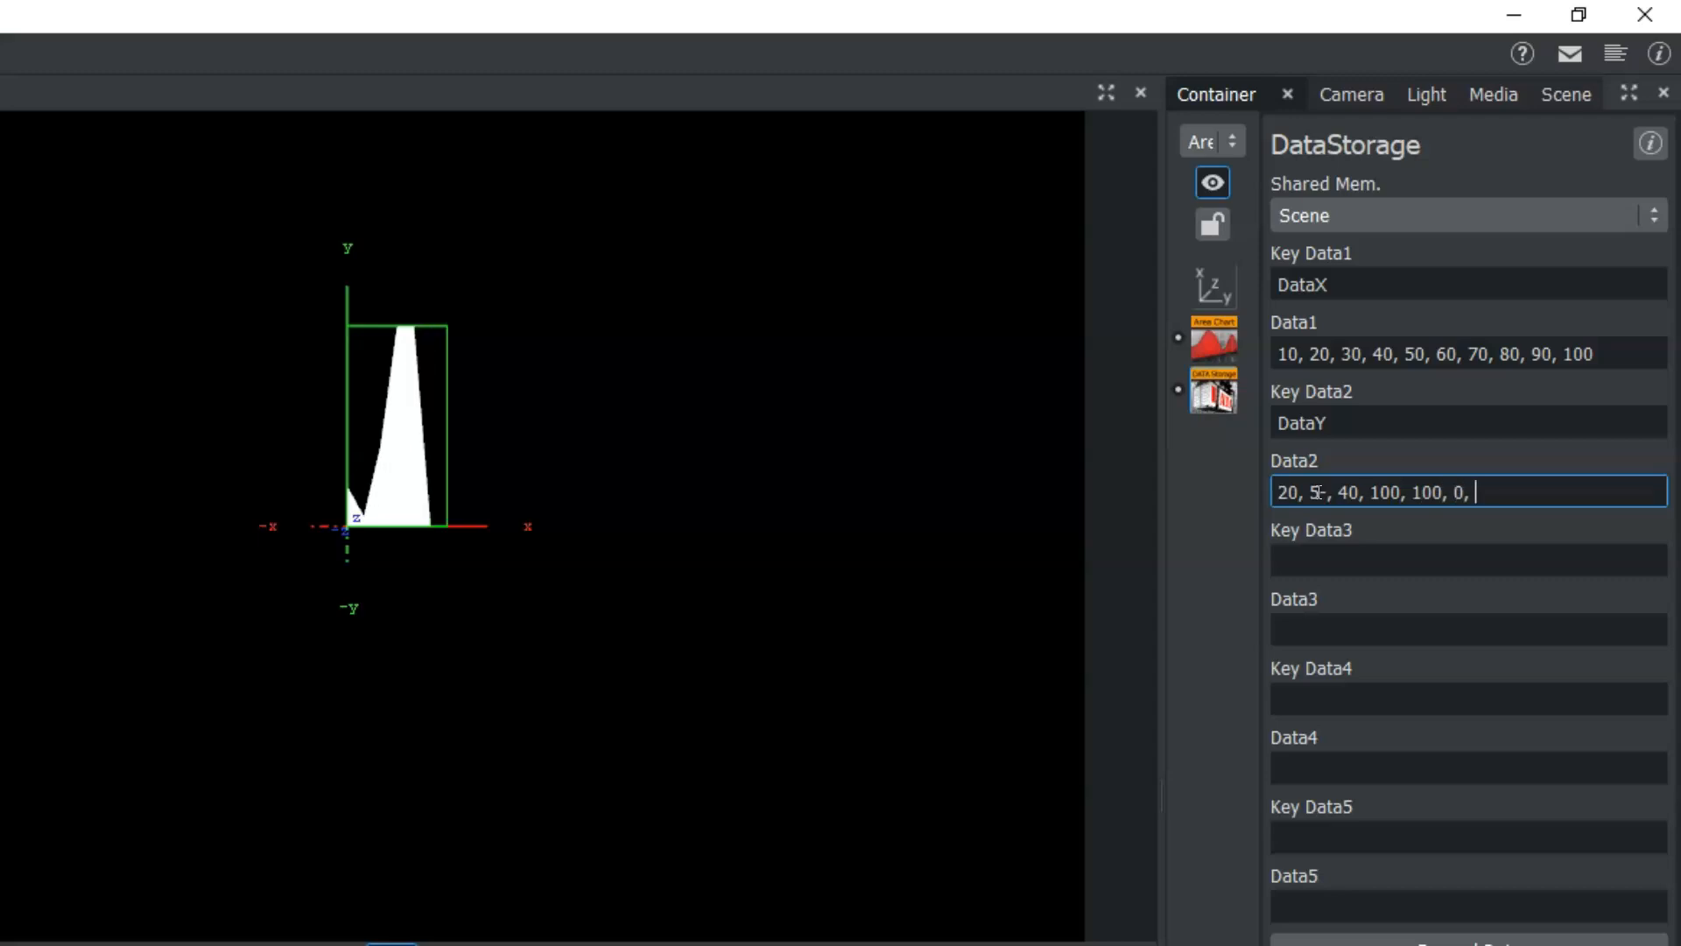
{"action": "type", "text": "-30"}
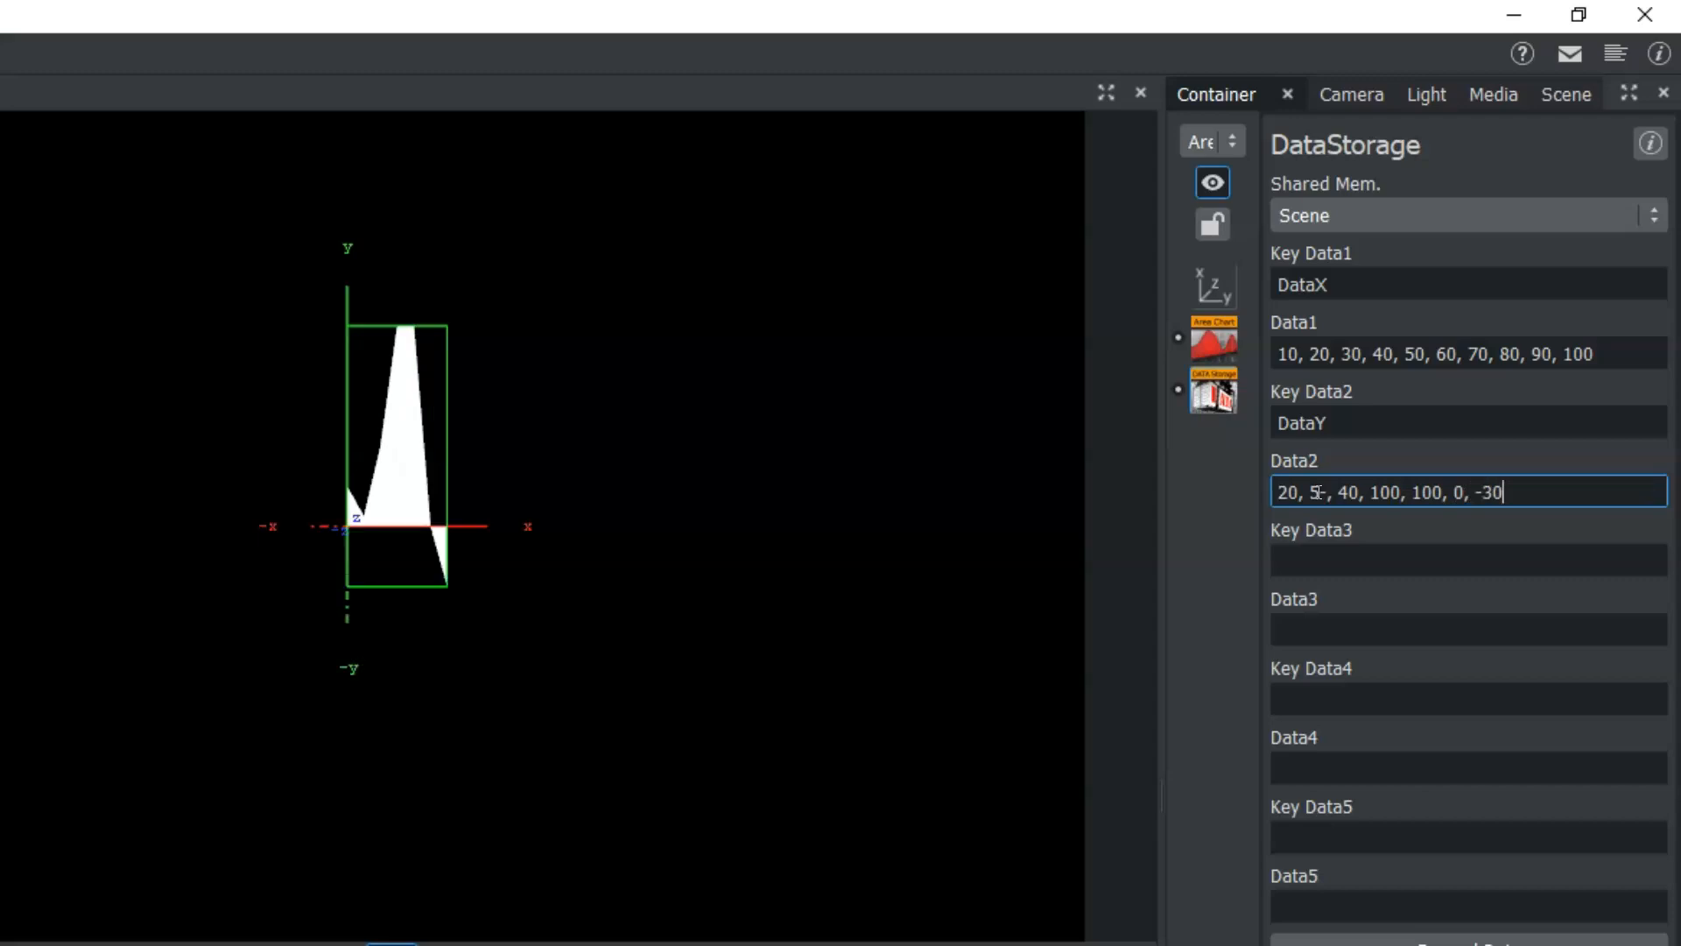
{"action": "type", "text": ", 20,"}
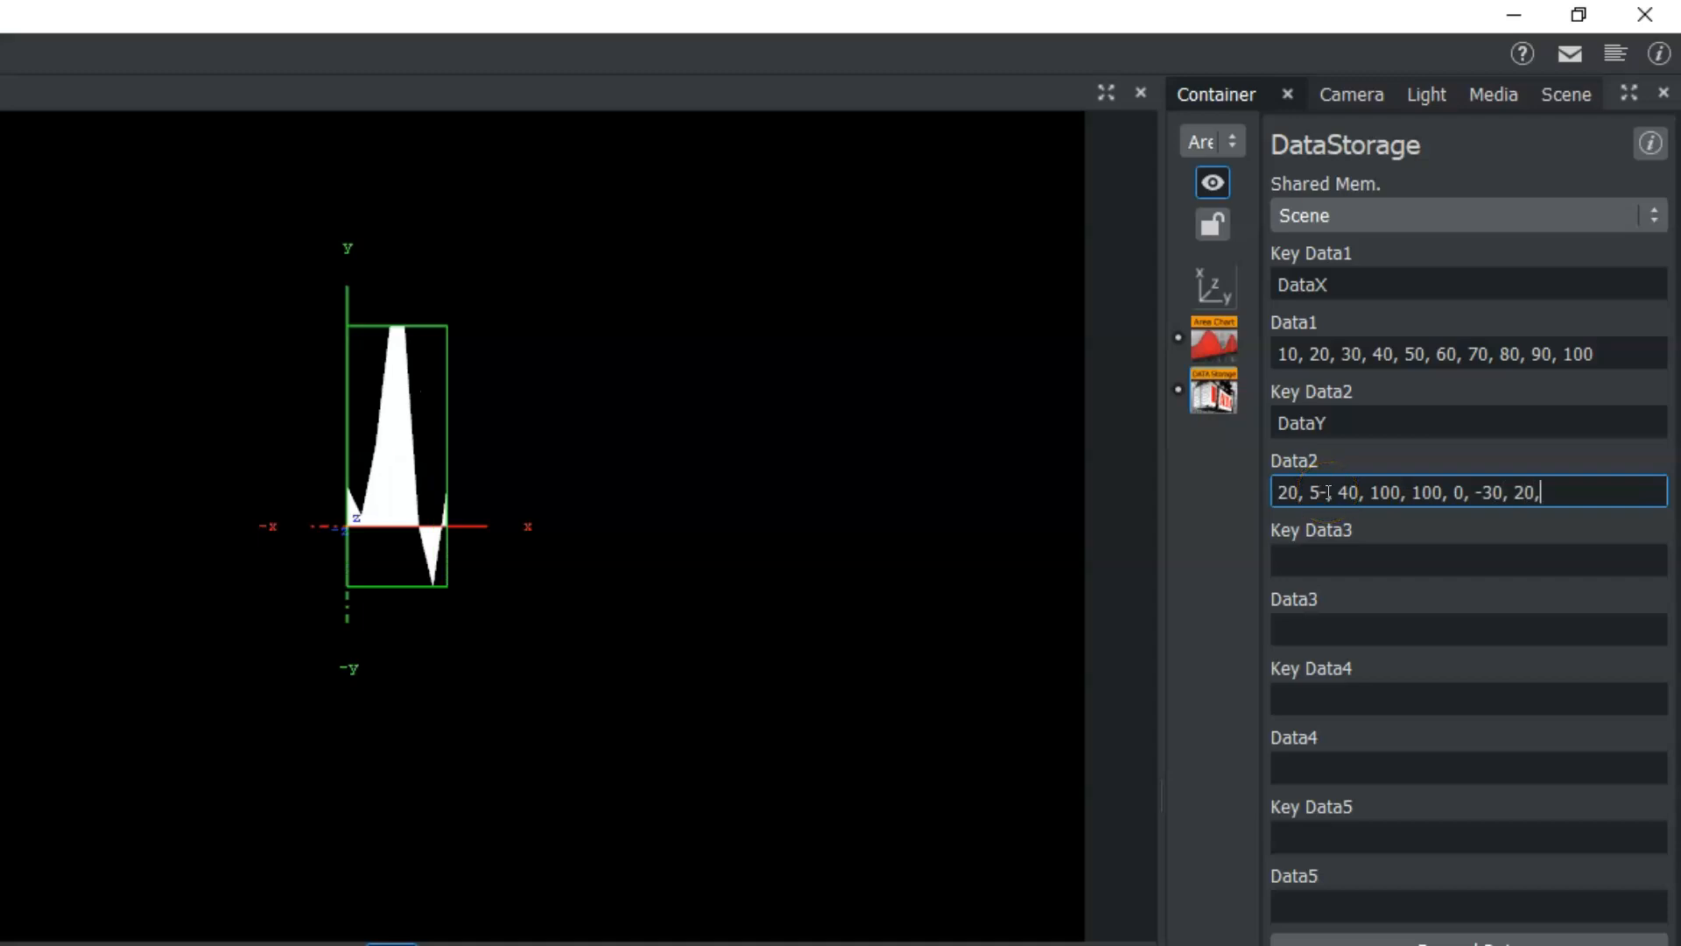
{"action": "type", "text": " 30, "}
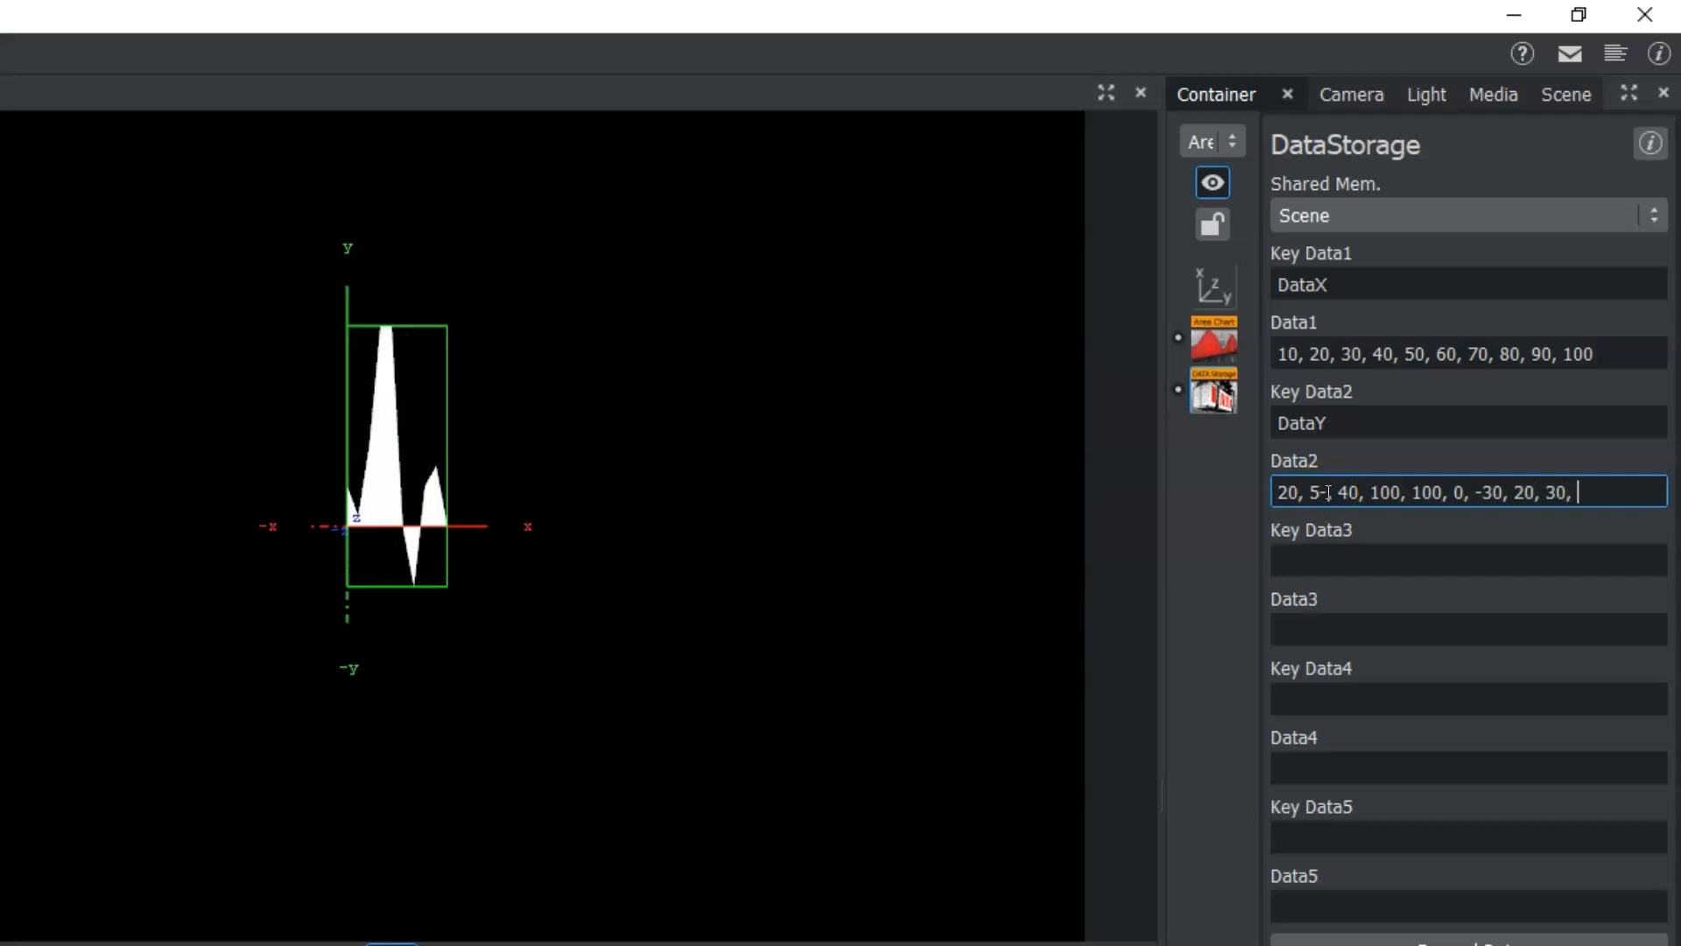
{"action": "type", "text": "40, "}
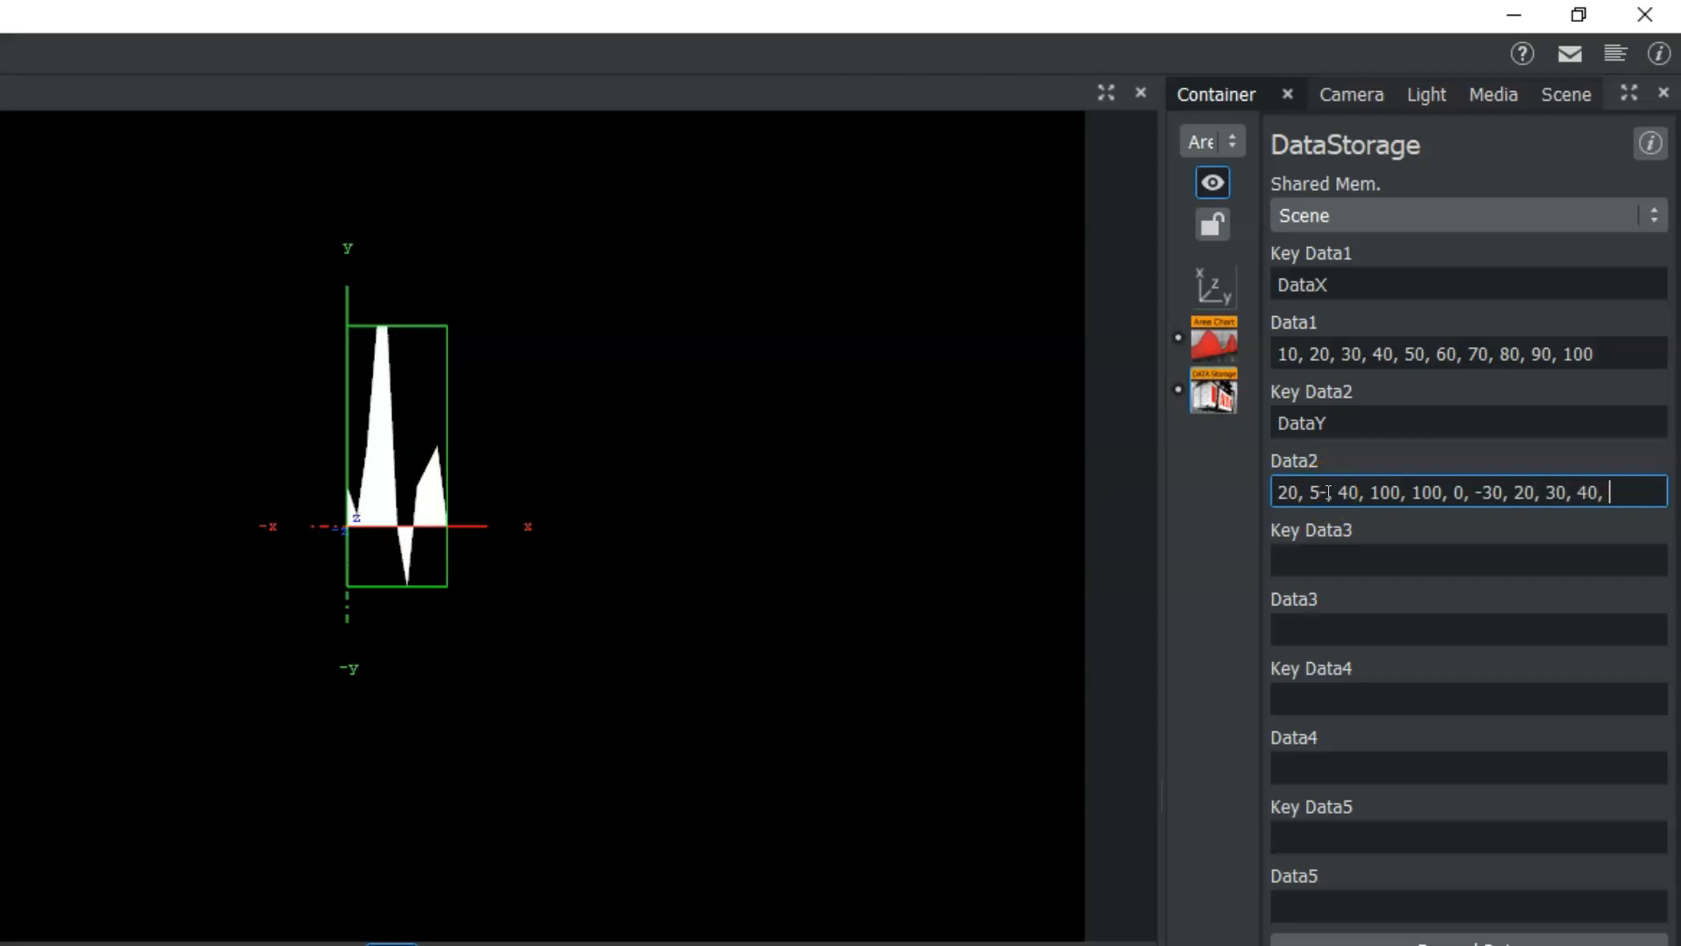
{"action": "type", "text": "50"}
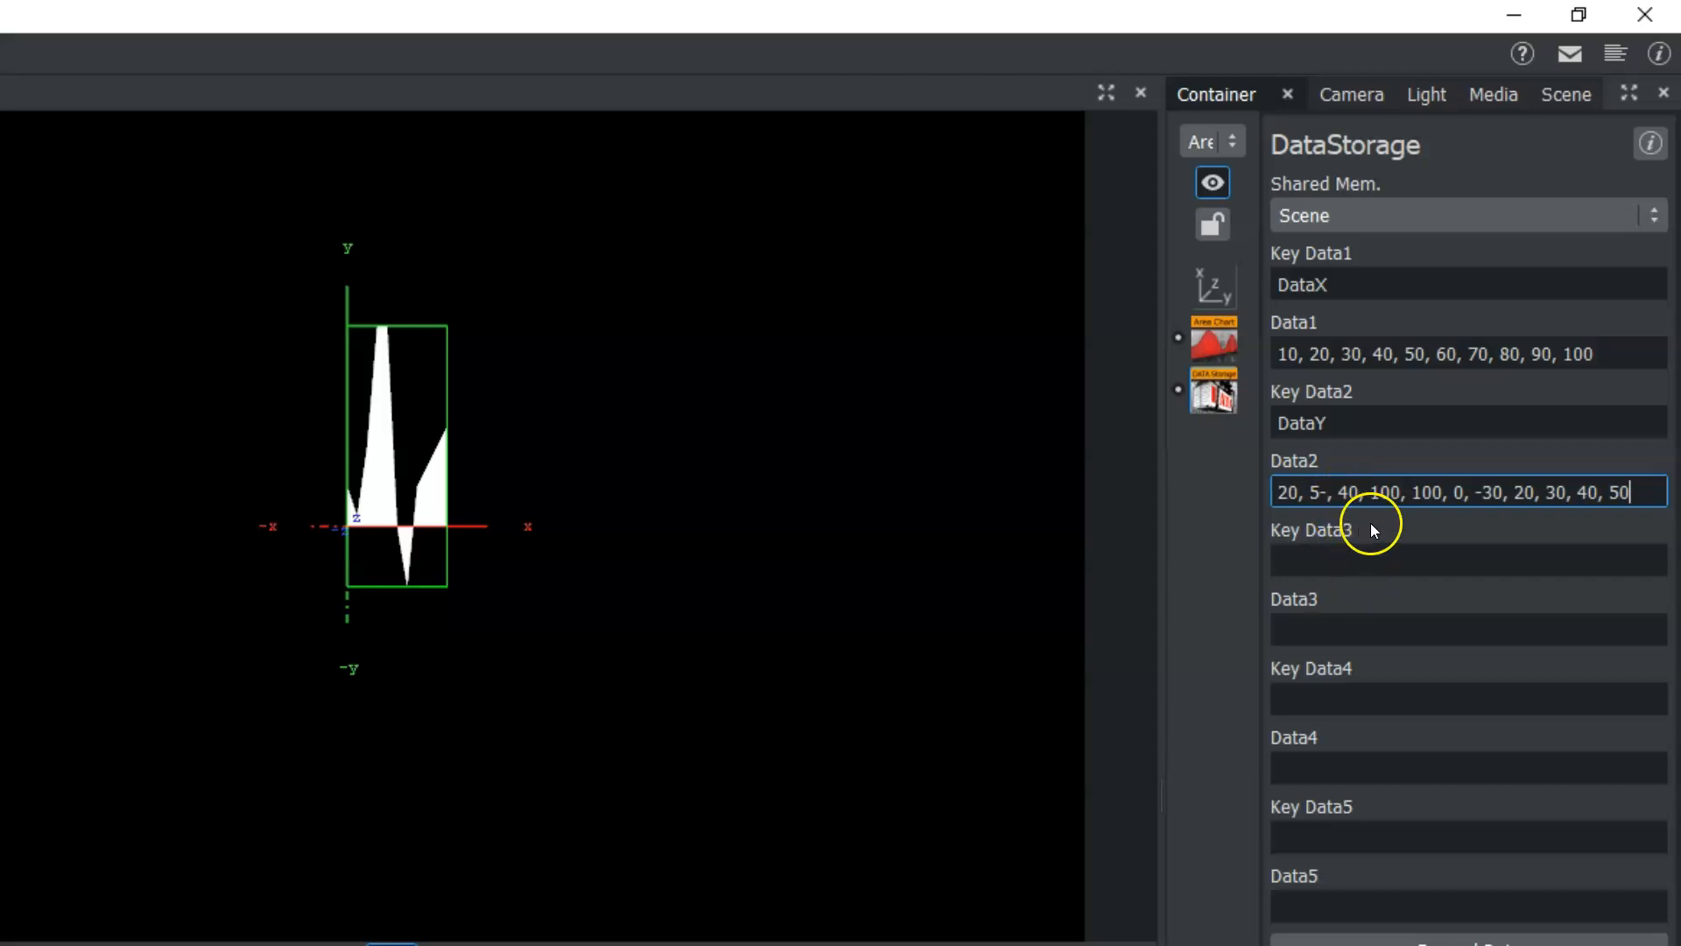
Clear the AreaChart's data delimiter and enter the comma again
{"action": "left_click", "coordinate": [1220, 349]}
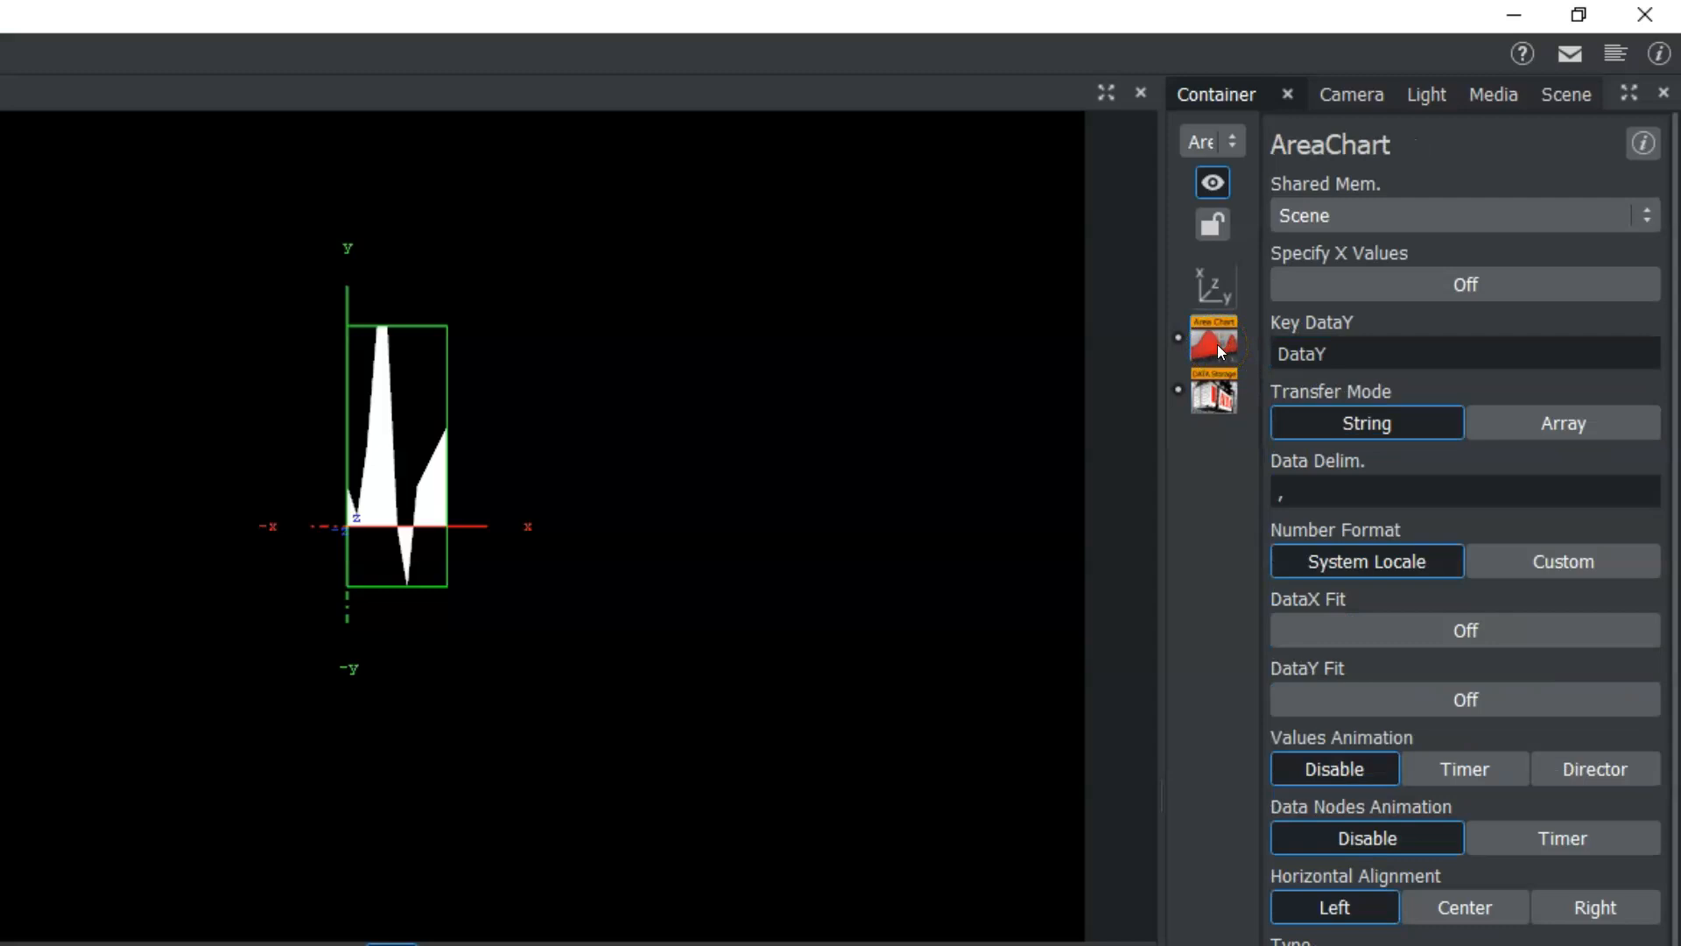
{"action": "left_click", "coordinate": [1316, 489]}
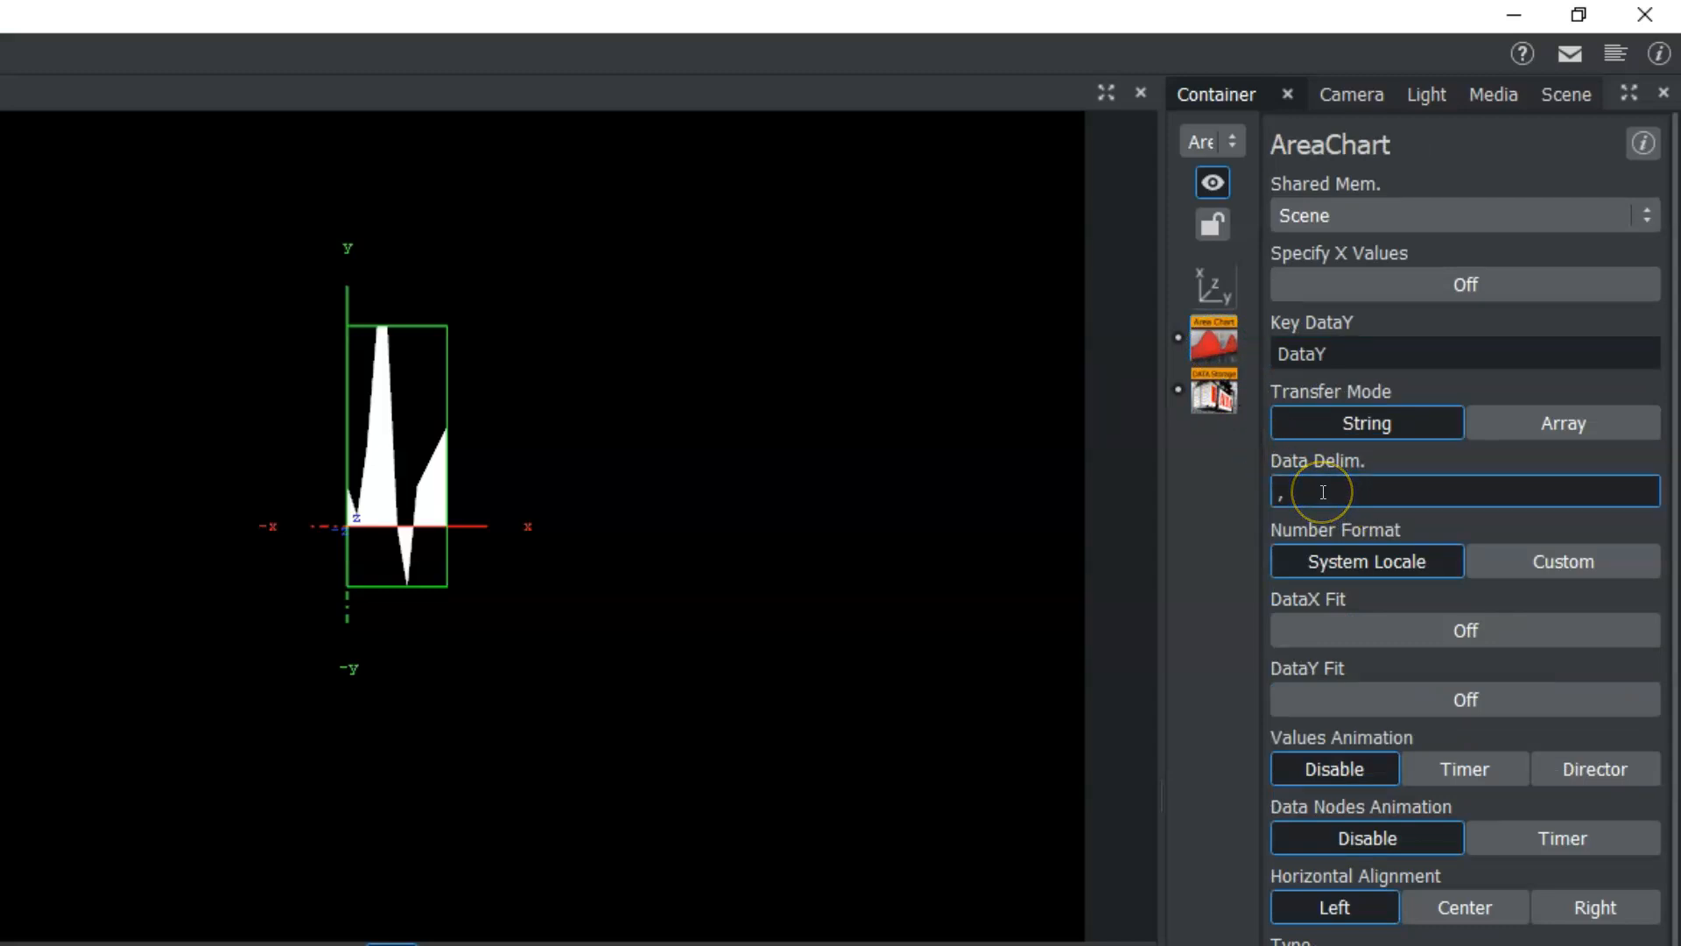
{"action": "left_click", "coordinate": [1187, 513]}
{"action": "key", "text": "BackSpace"}
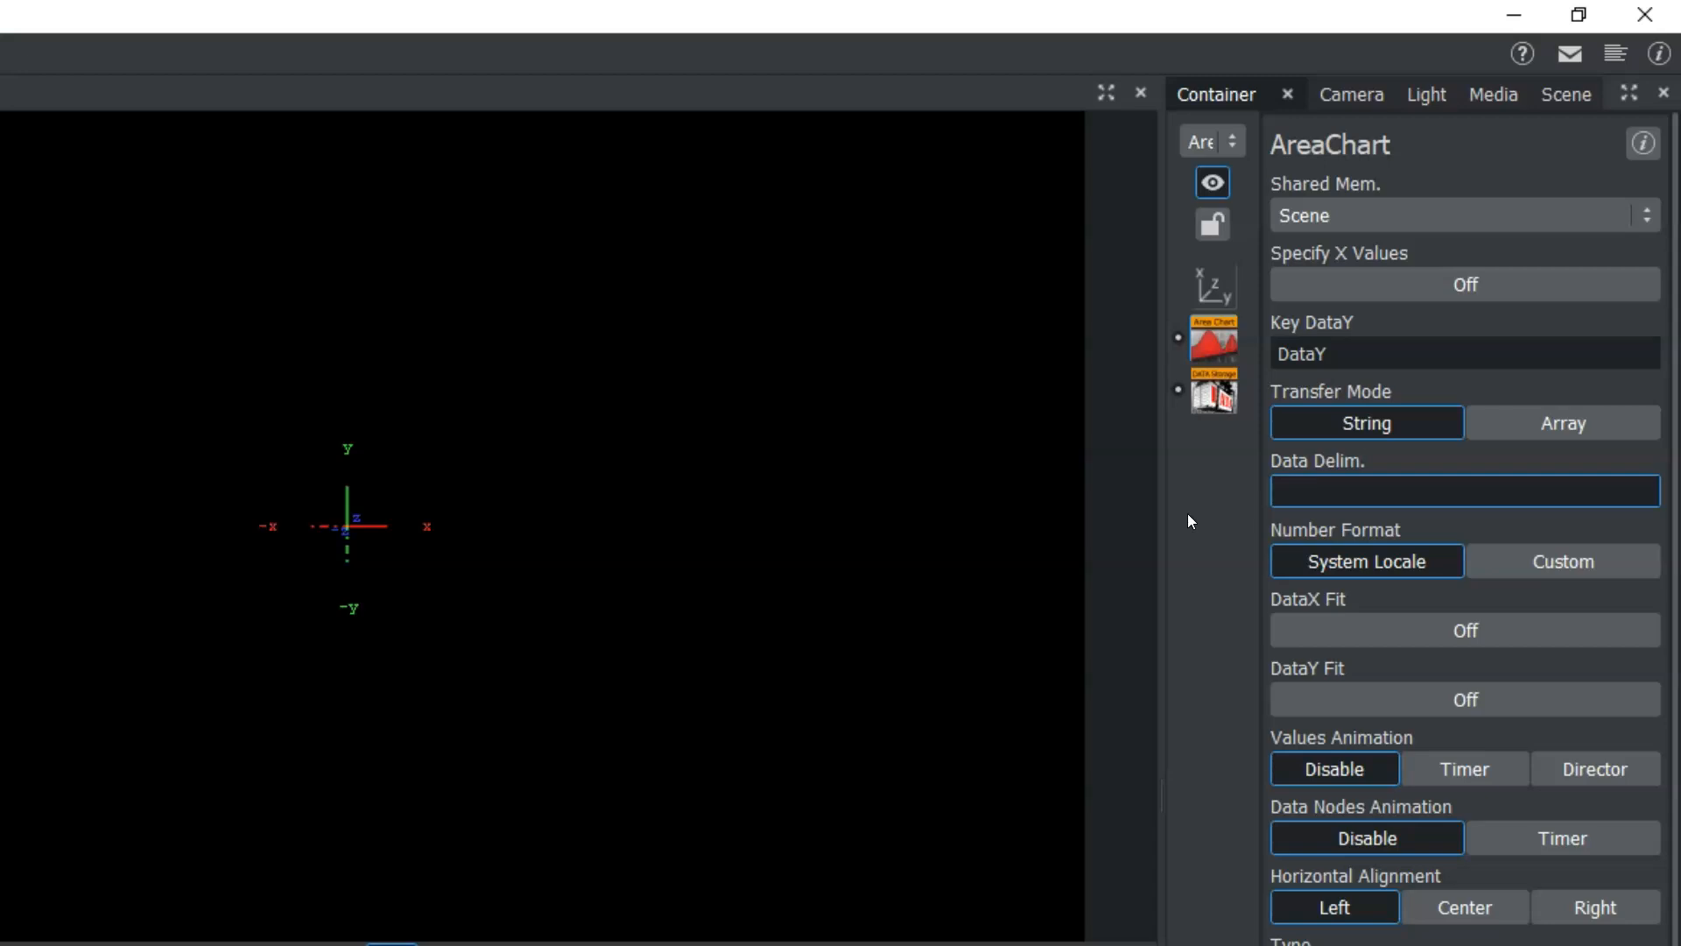
{"action": "type", "text": ","}
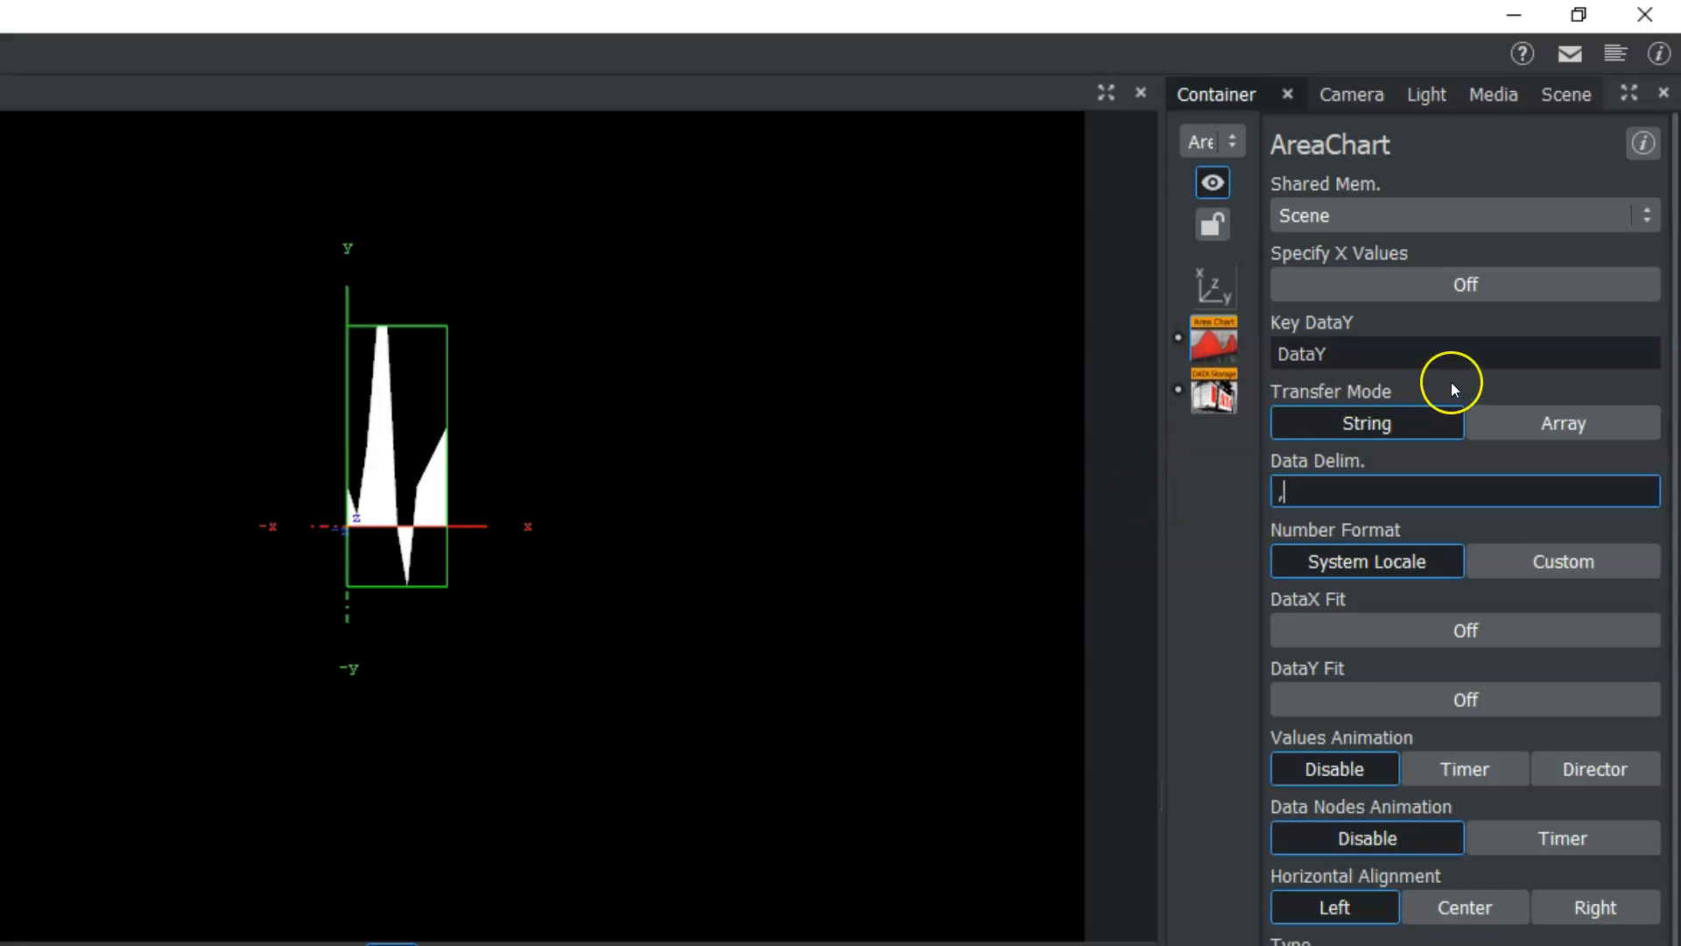
Compare the AreaChart's DataY key name with the key names defined in the DataStorage plugin
{"action": "left_click", "coordinate": [1411, 348]}
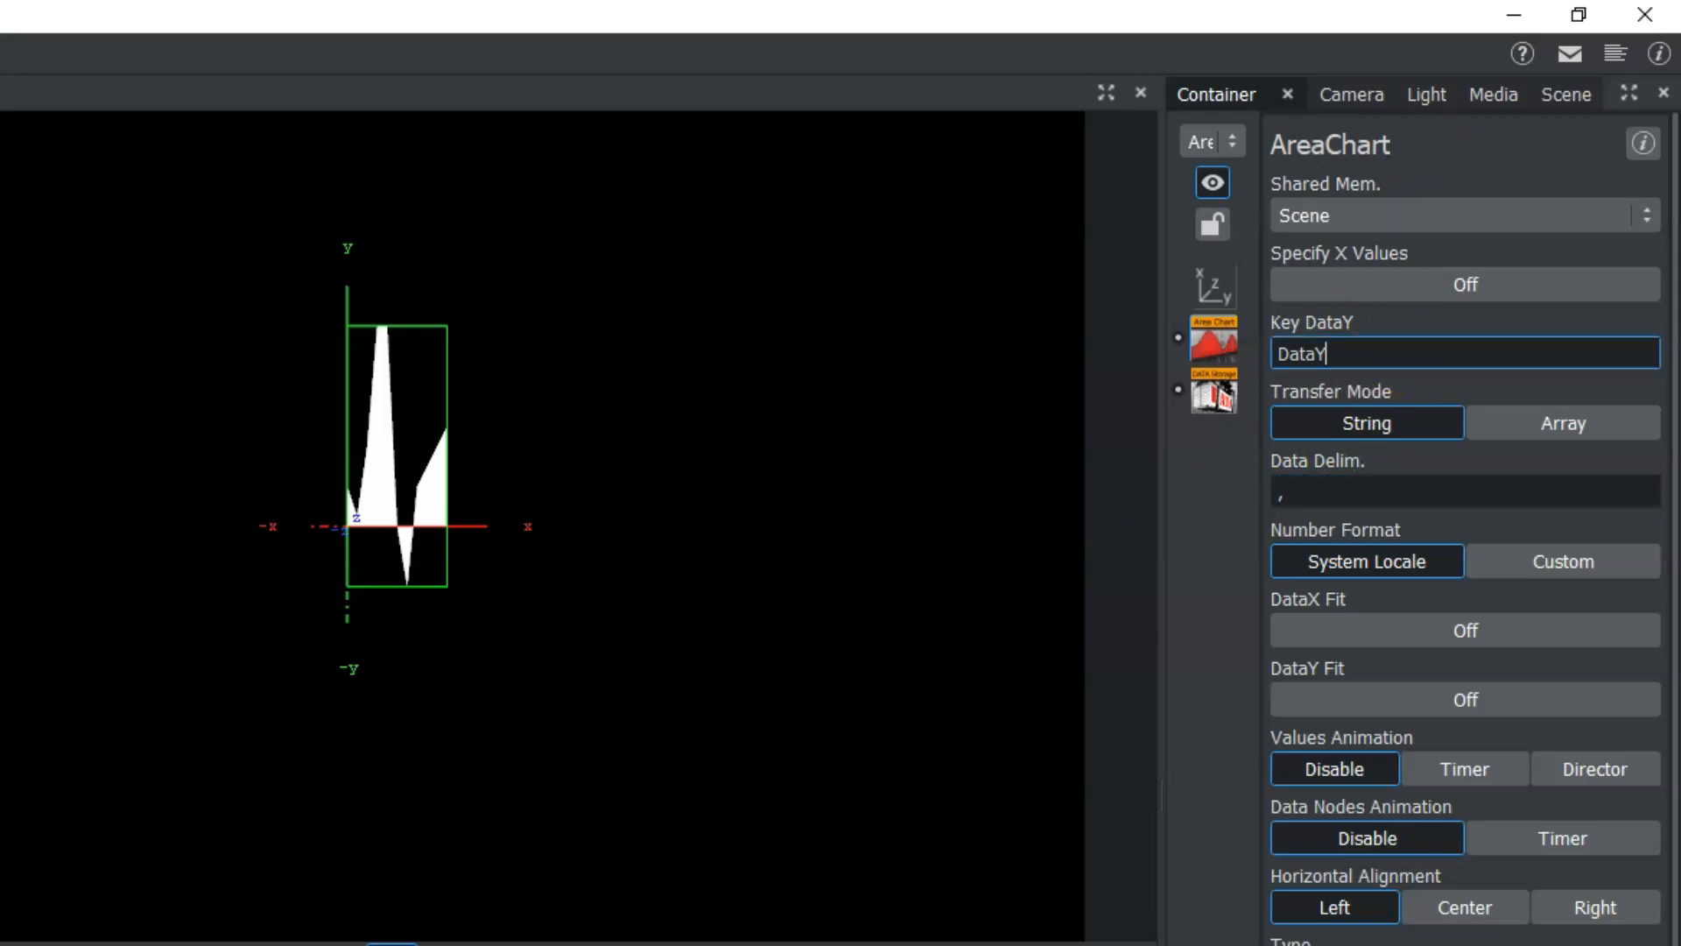
{"action": "left_click", "coordinate": [1214, 391]}
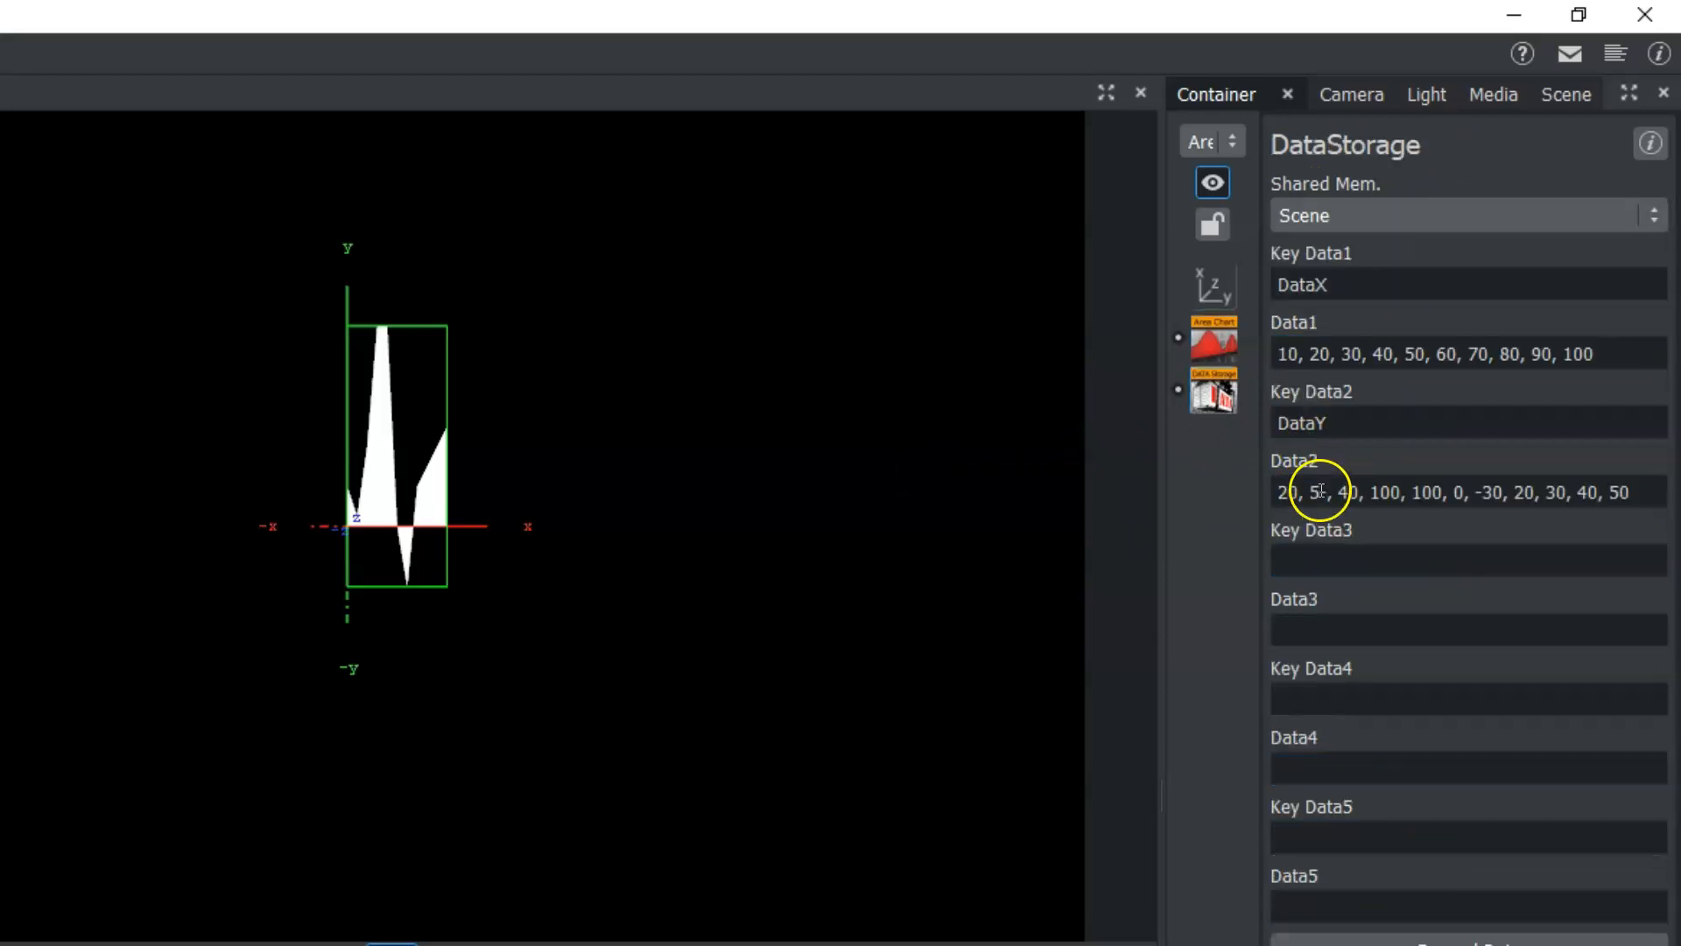
{"action": "left_click", "coordinate": [1214, 342]}
{"action": "left_click", "coordinate": [1343, 356]}
{"action": "left_click_drag", "start_coordinate": [1325, 351], "coordinate": [1257, 353]}
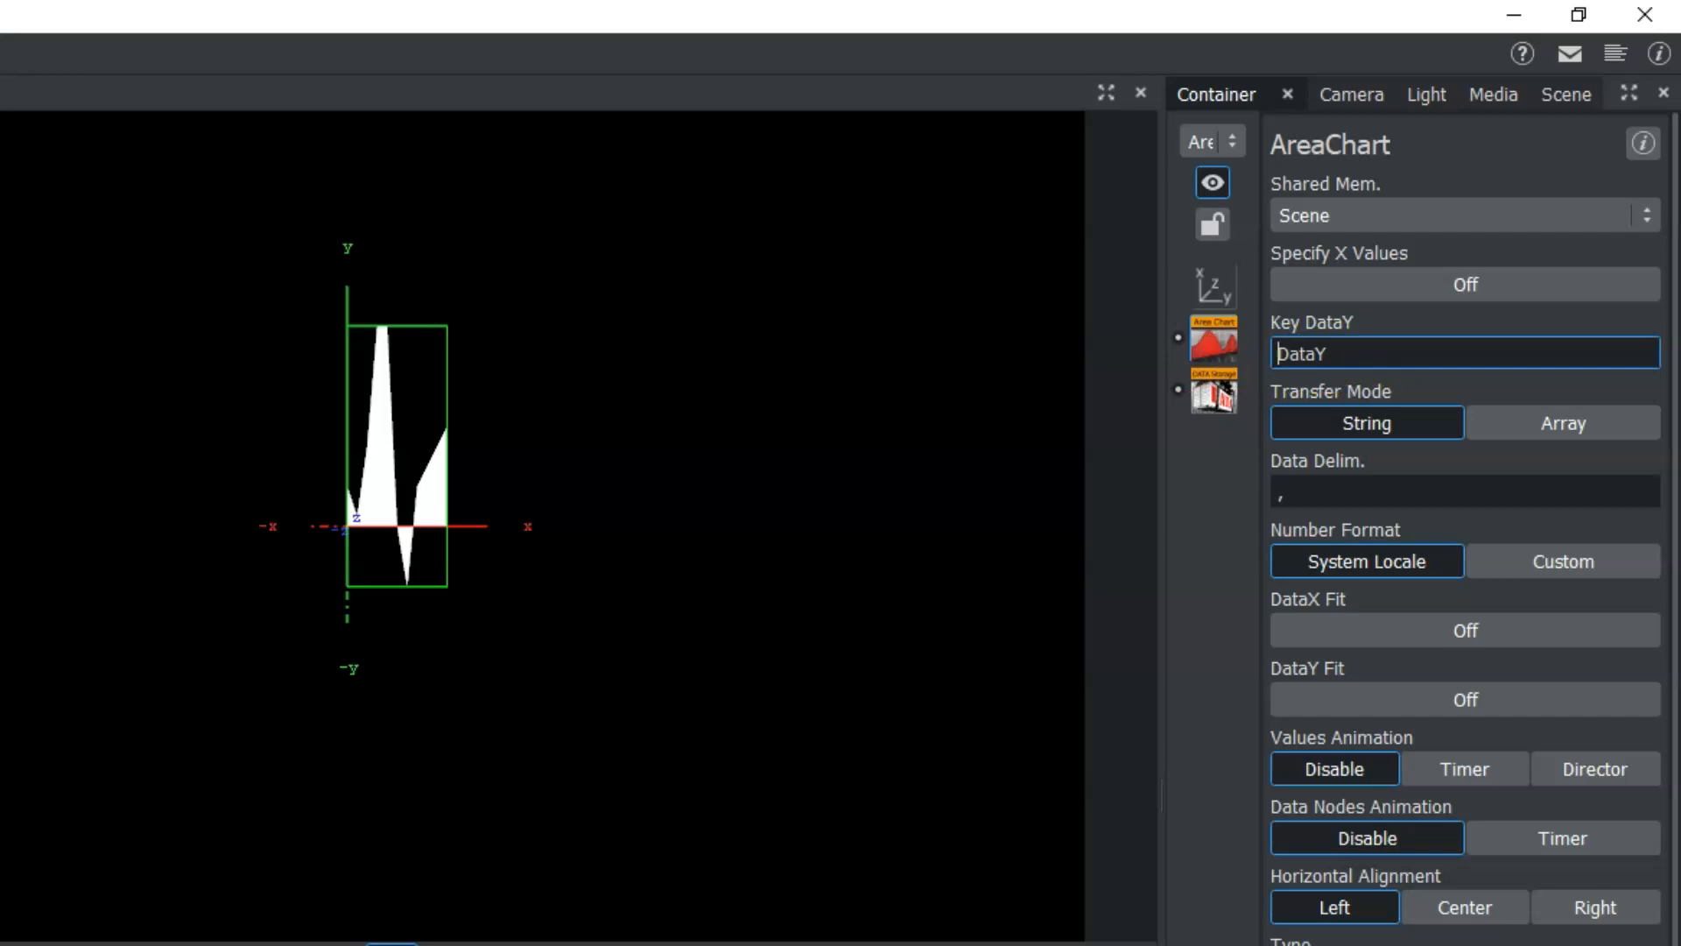
{"action": "left_click", "coordinate": [1214, 394]}
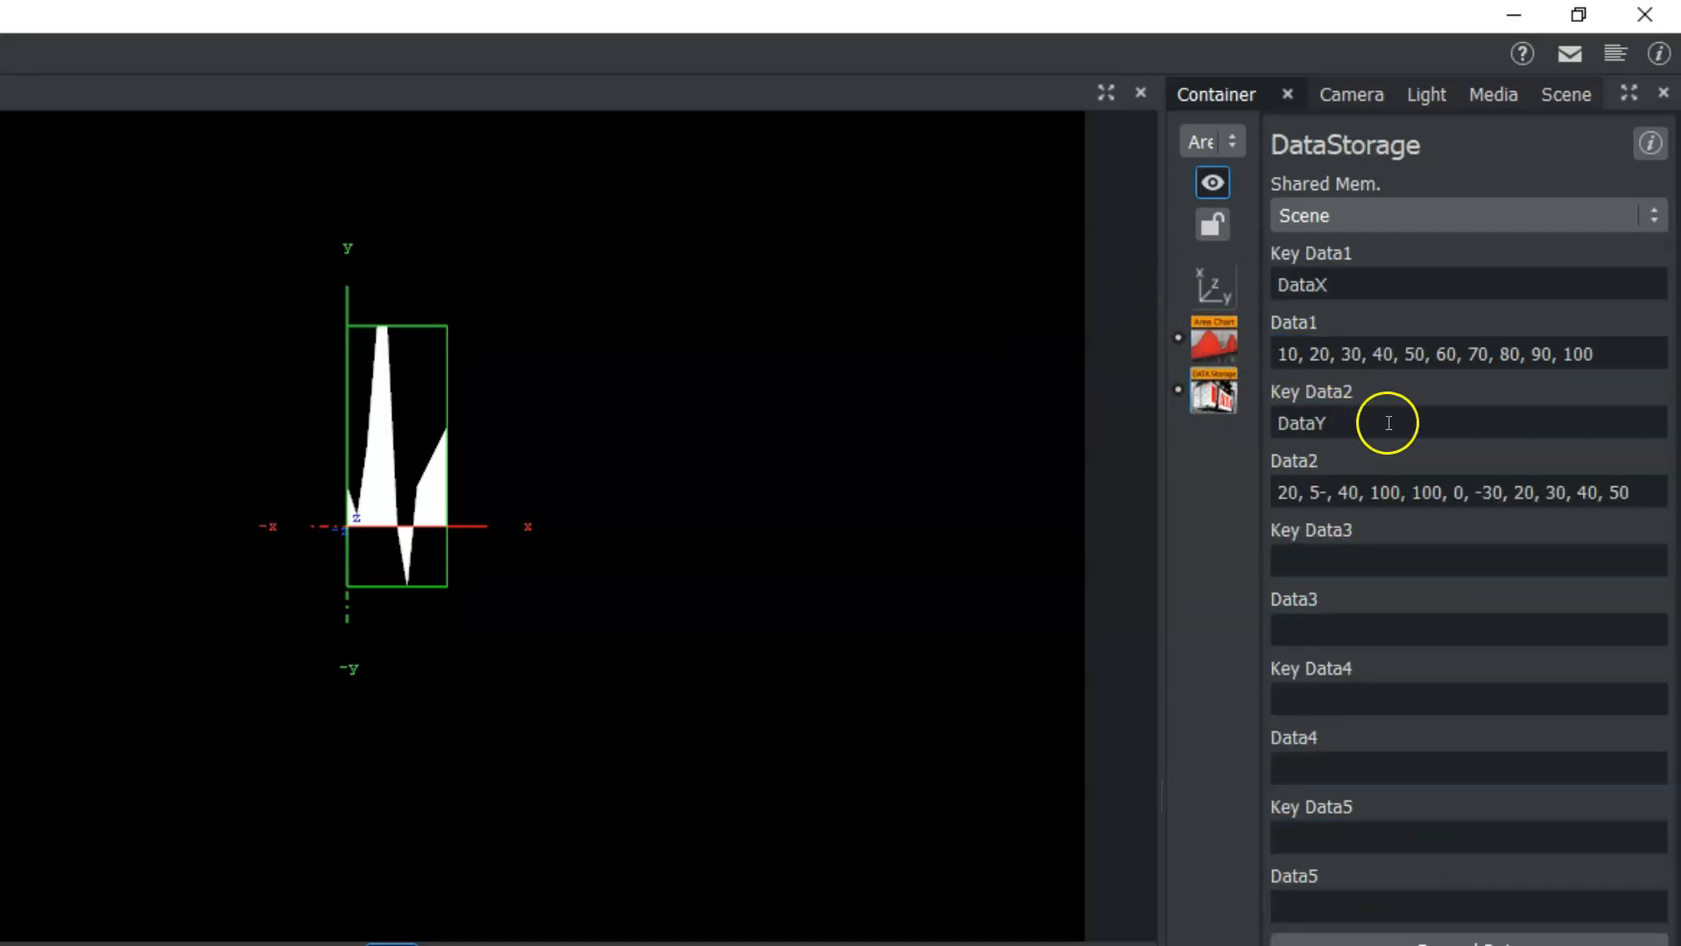
{"action": "left_click_drag", "start_coordinate": [1389, 421], "coordinate": [1227, 413]}
{"action": "left_click_drag", "start_coordinate": [1351, 289], "coordinate": [1276, 293]}
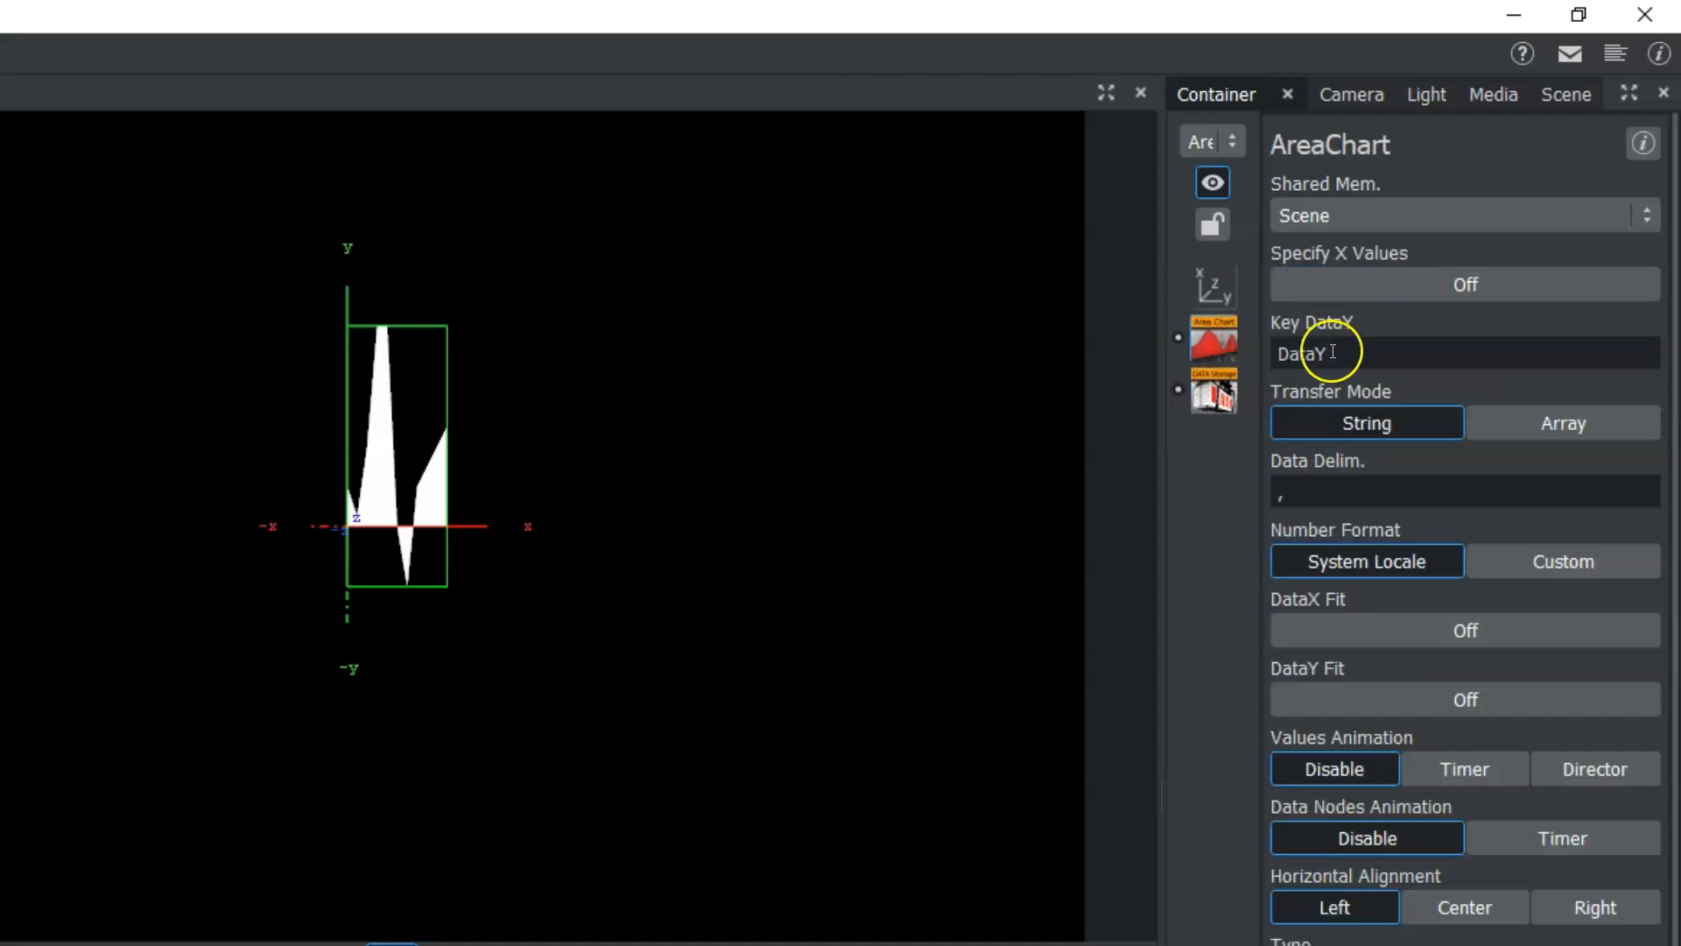
Enable Specify X Values on the AreaChart and check its DataX key against the key name in the DataStorage plugin
{"action": "left_click", "coordinate": [1310, 281]}
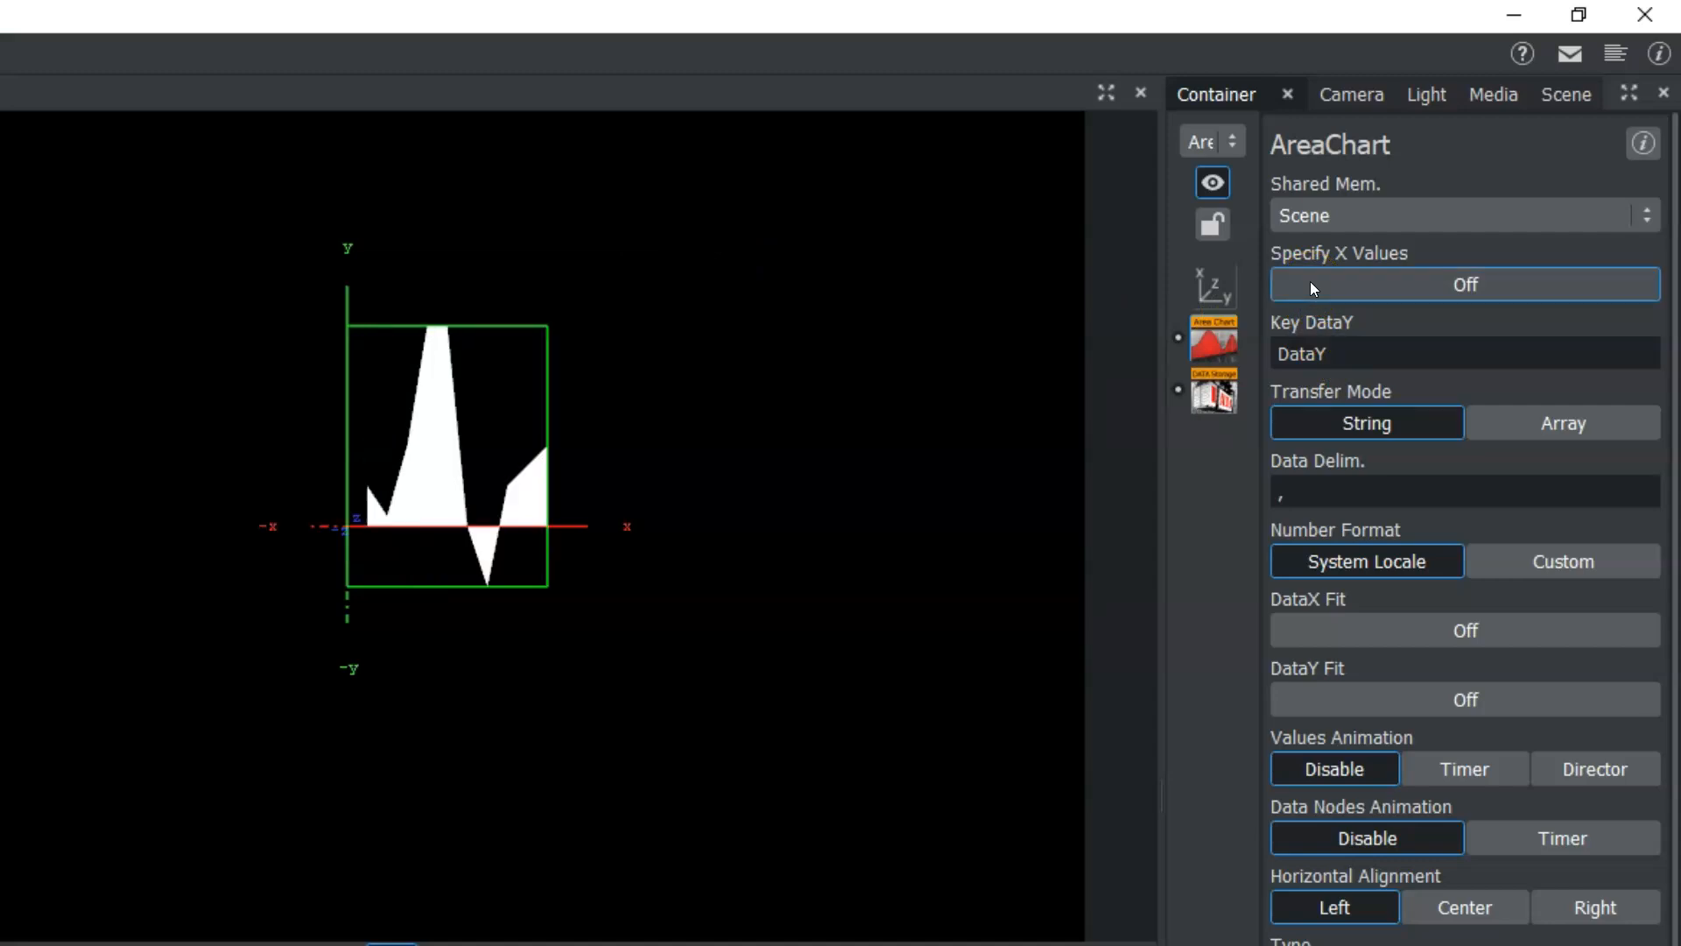
{"action": "left_click", "coordinate": [1321, 349]}
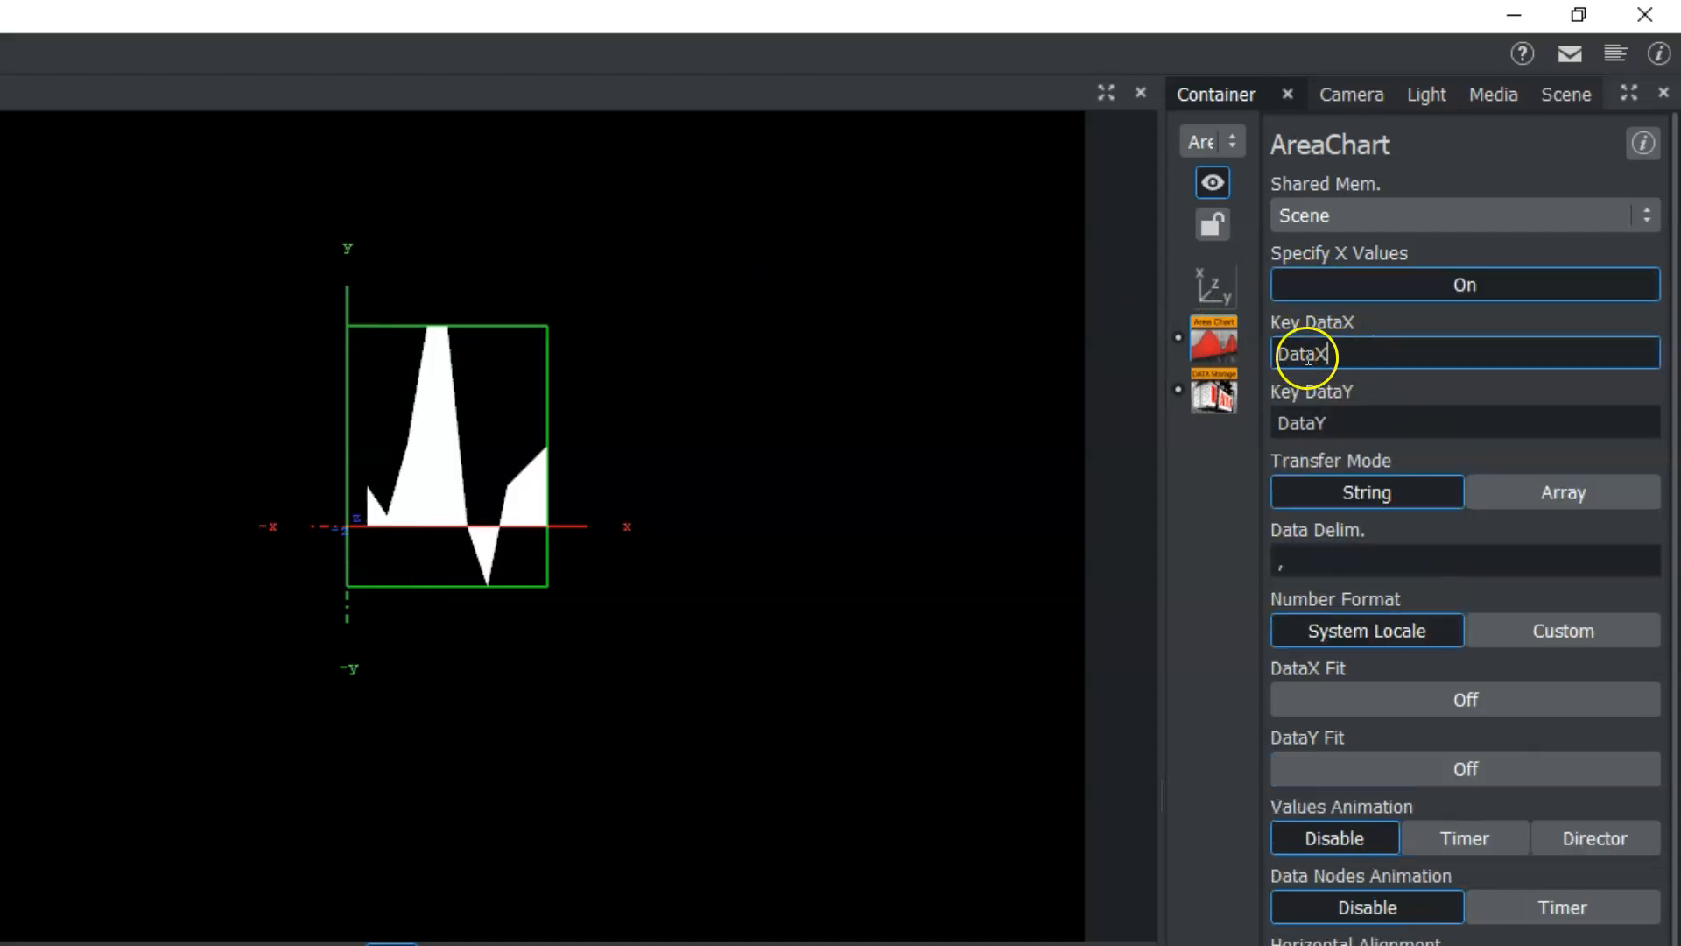
{"action": "left_click_drag", "start_coordinate": [1359, 345], "coordinate": [1224, 353]}
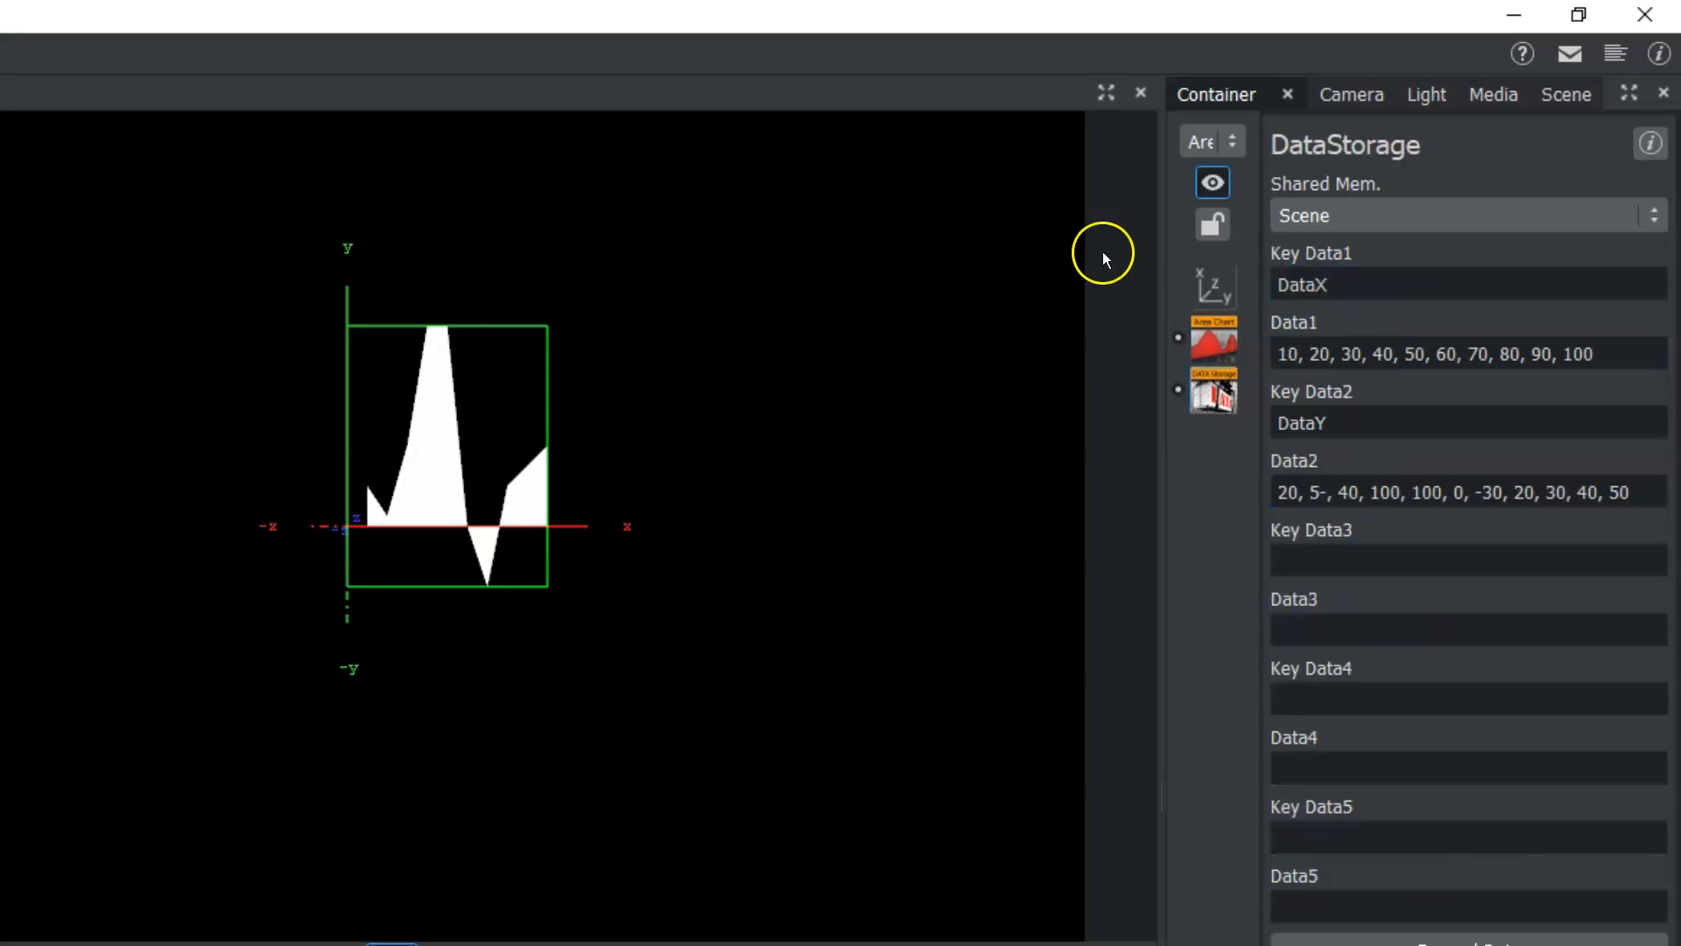
{"action": "left_click_drag", "start_coordinate": [1330, 283], "coordinate": [1275, 283]}
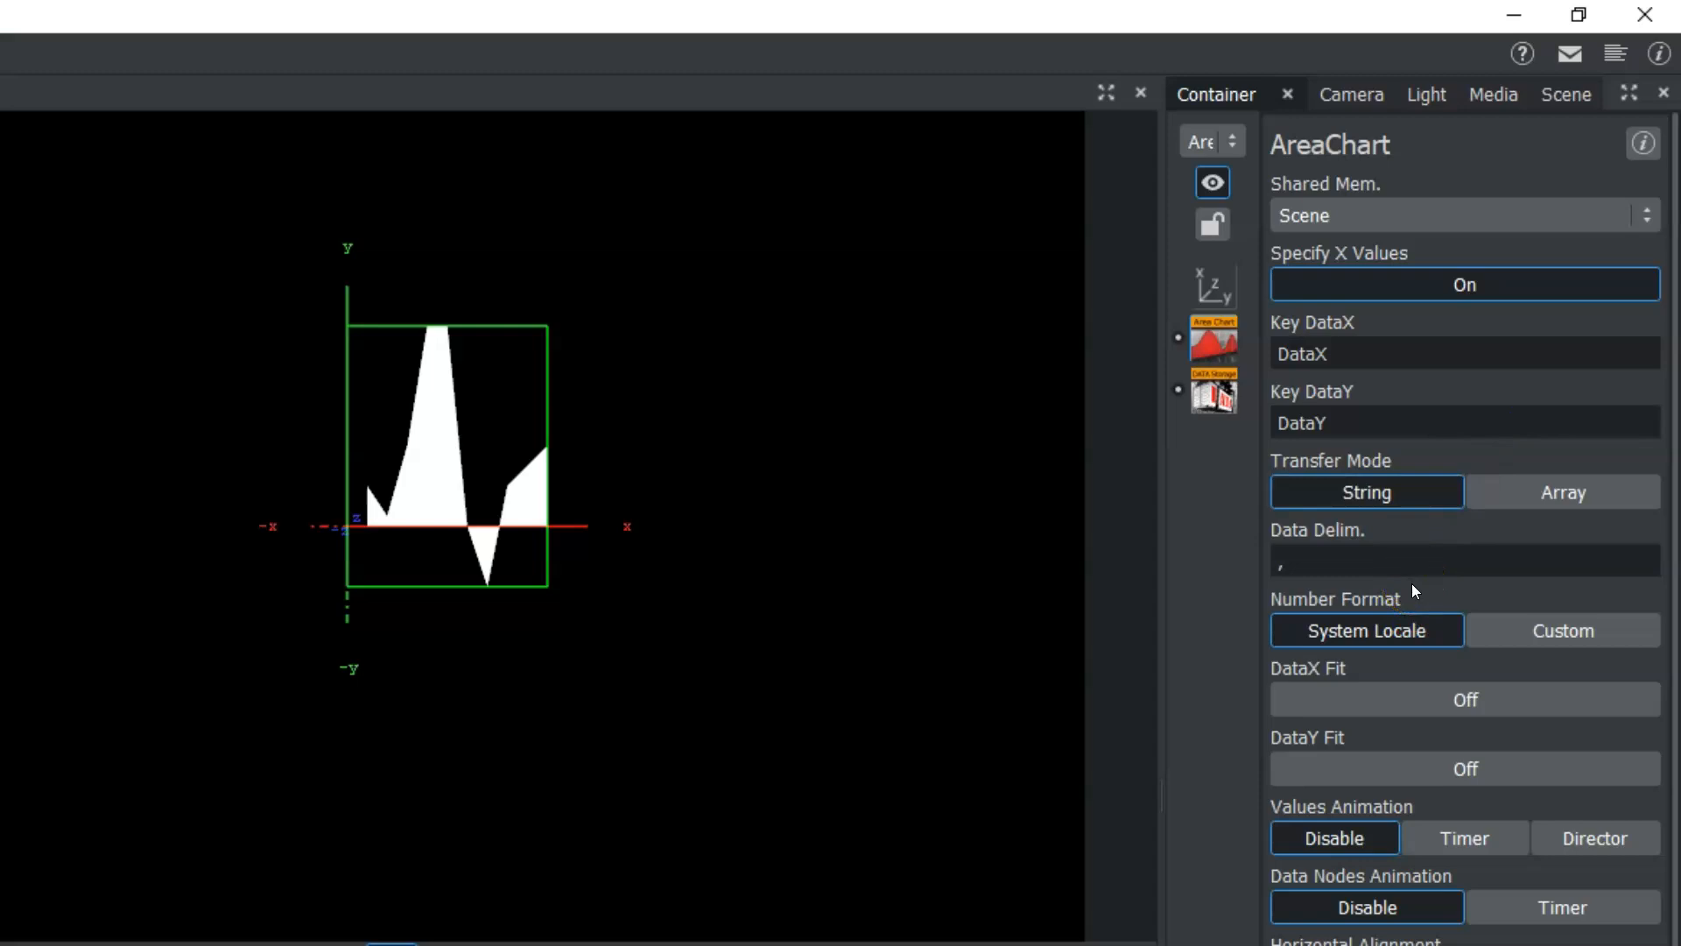
Keep the AreaChart's number format at System Locale and turn on DataX Fit
{"action": "left_click", "coordinate": [1392, 625]}
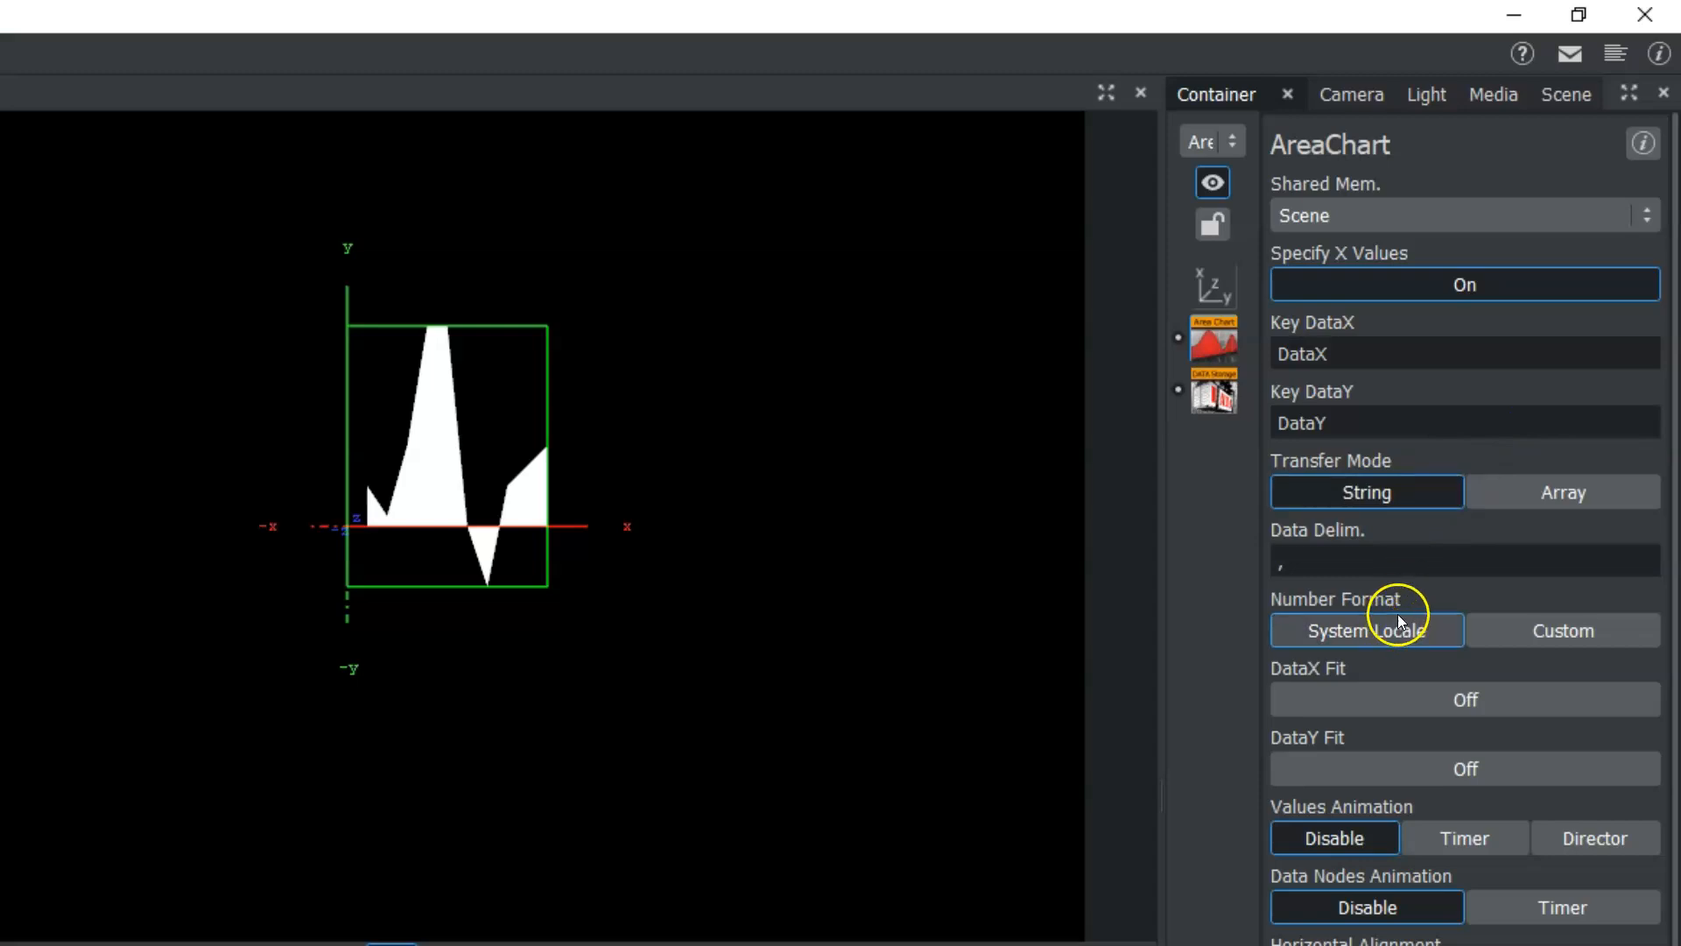
{"action": "left_click", "coordinate": [1388, 701]}
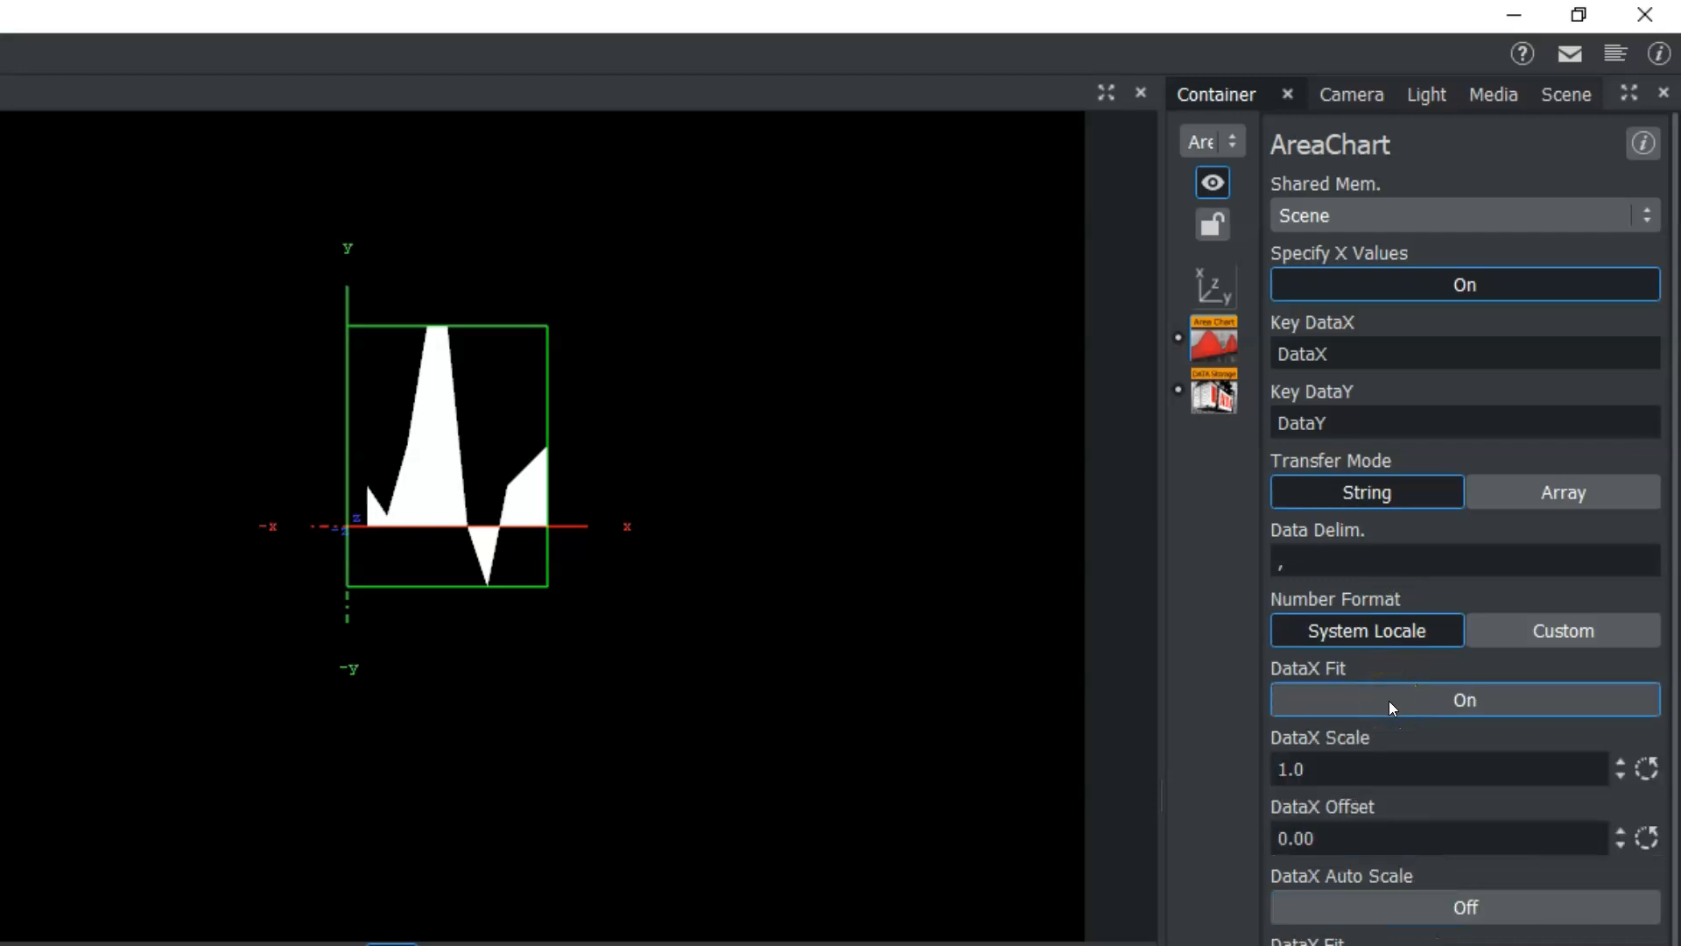
Try a DataX scale of 1.70 and a DataX offset of -2.2, resetting each to its default
{"action": "mouse_move", "coordinate": [1280, 768]}
{"action": "left_mouse_down"}
{"action": "mouse_move", "coordinate": [1332, 770]}
{"action": "mouse_move", "coordinate": [1295, 779]}
{"action": "left_mouse_up"}
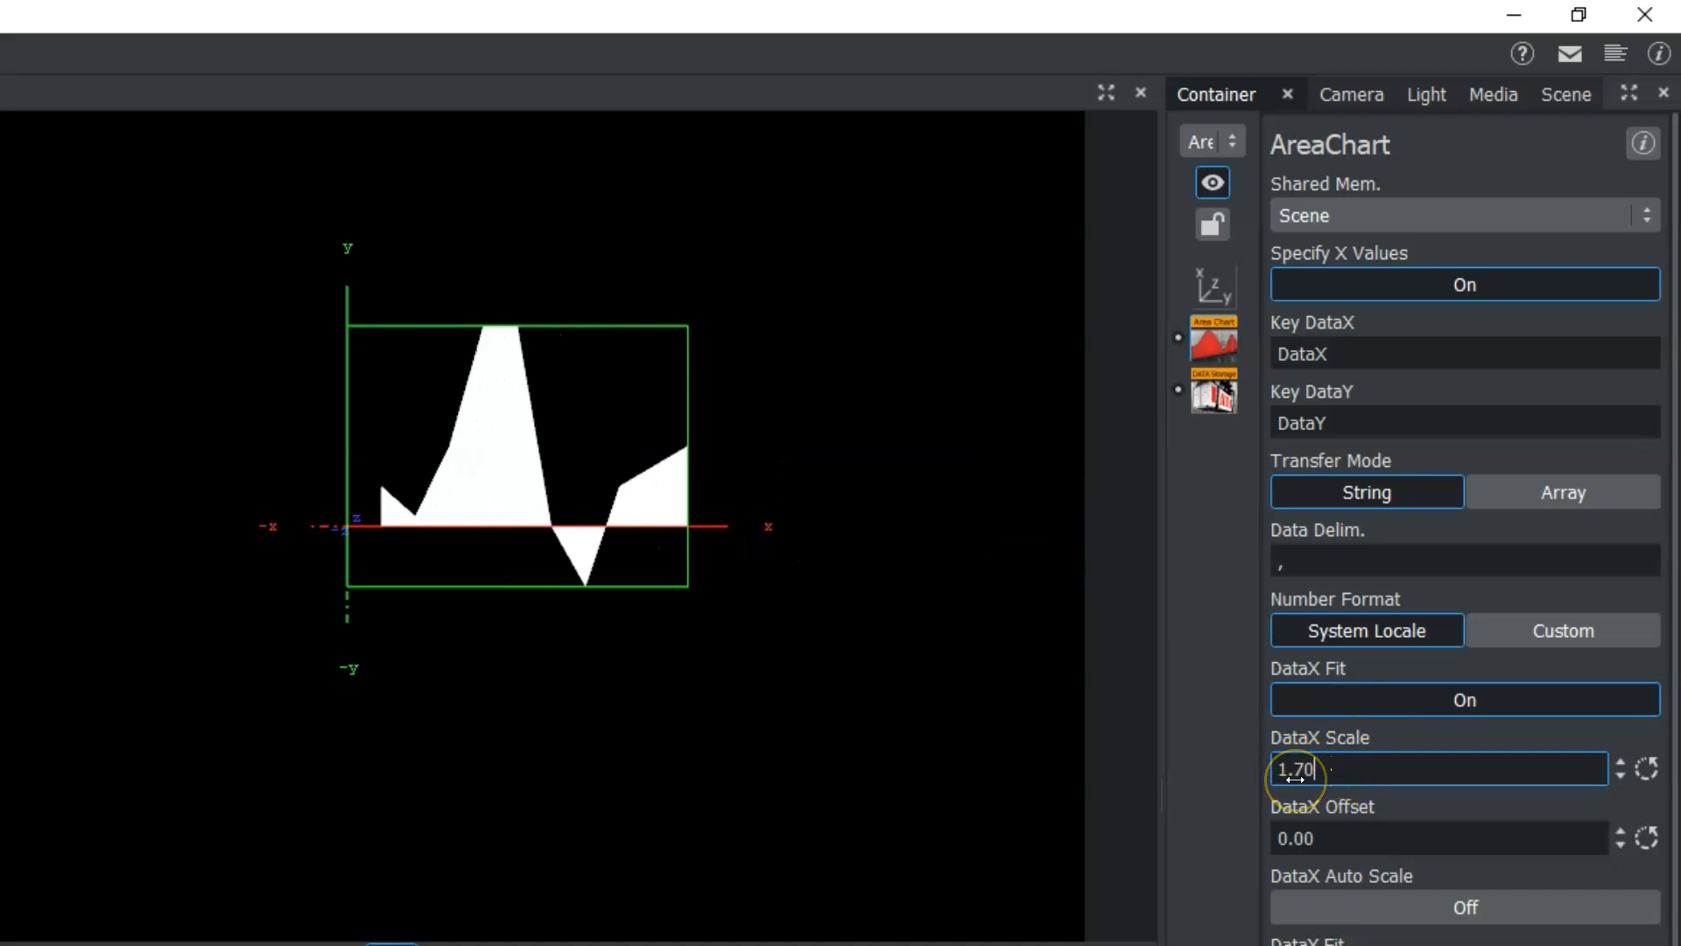
{"action": "left_click", "coordinate": [1645, 768]}
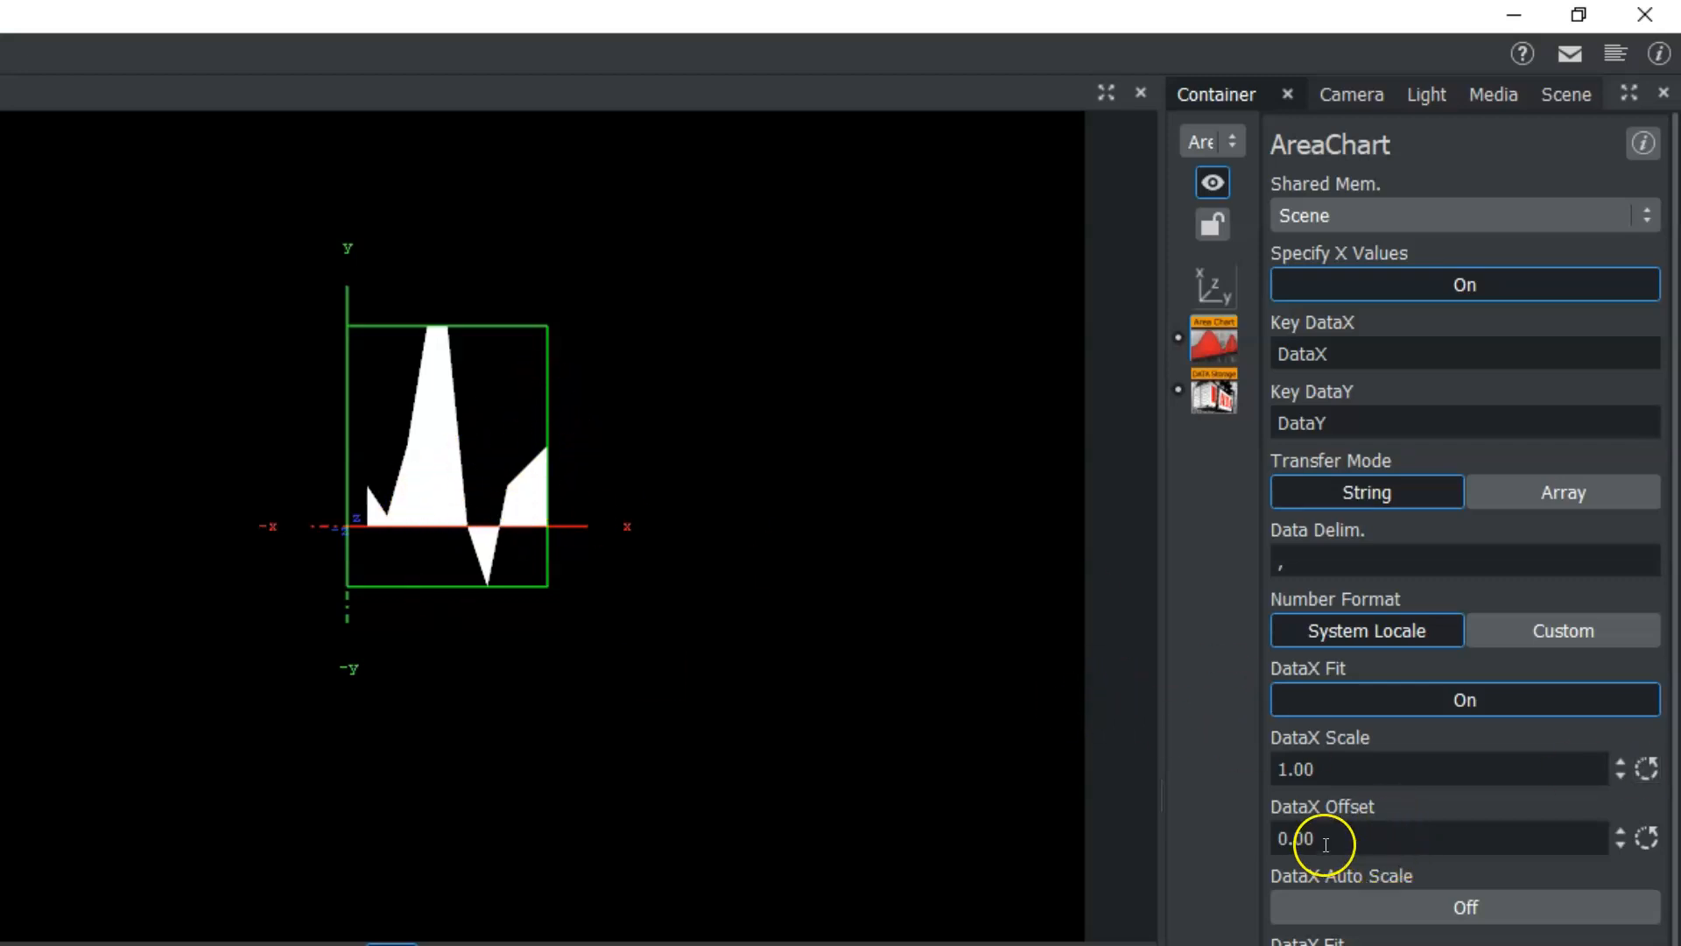
{"action": "left_click_drag", "start_coordinate": [1326, 842], "coordinate": [1285, 833]}
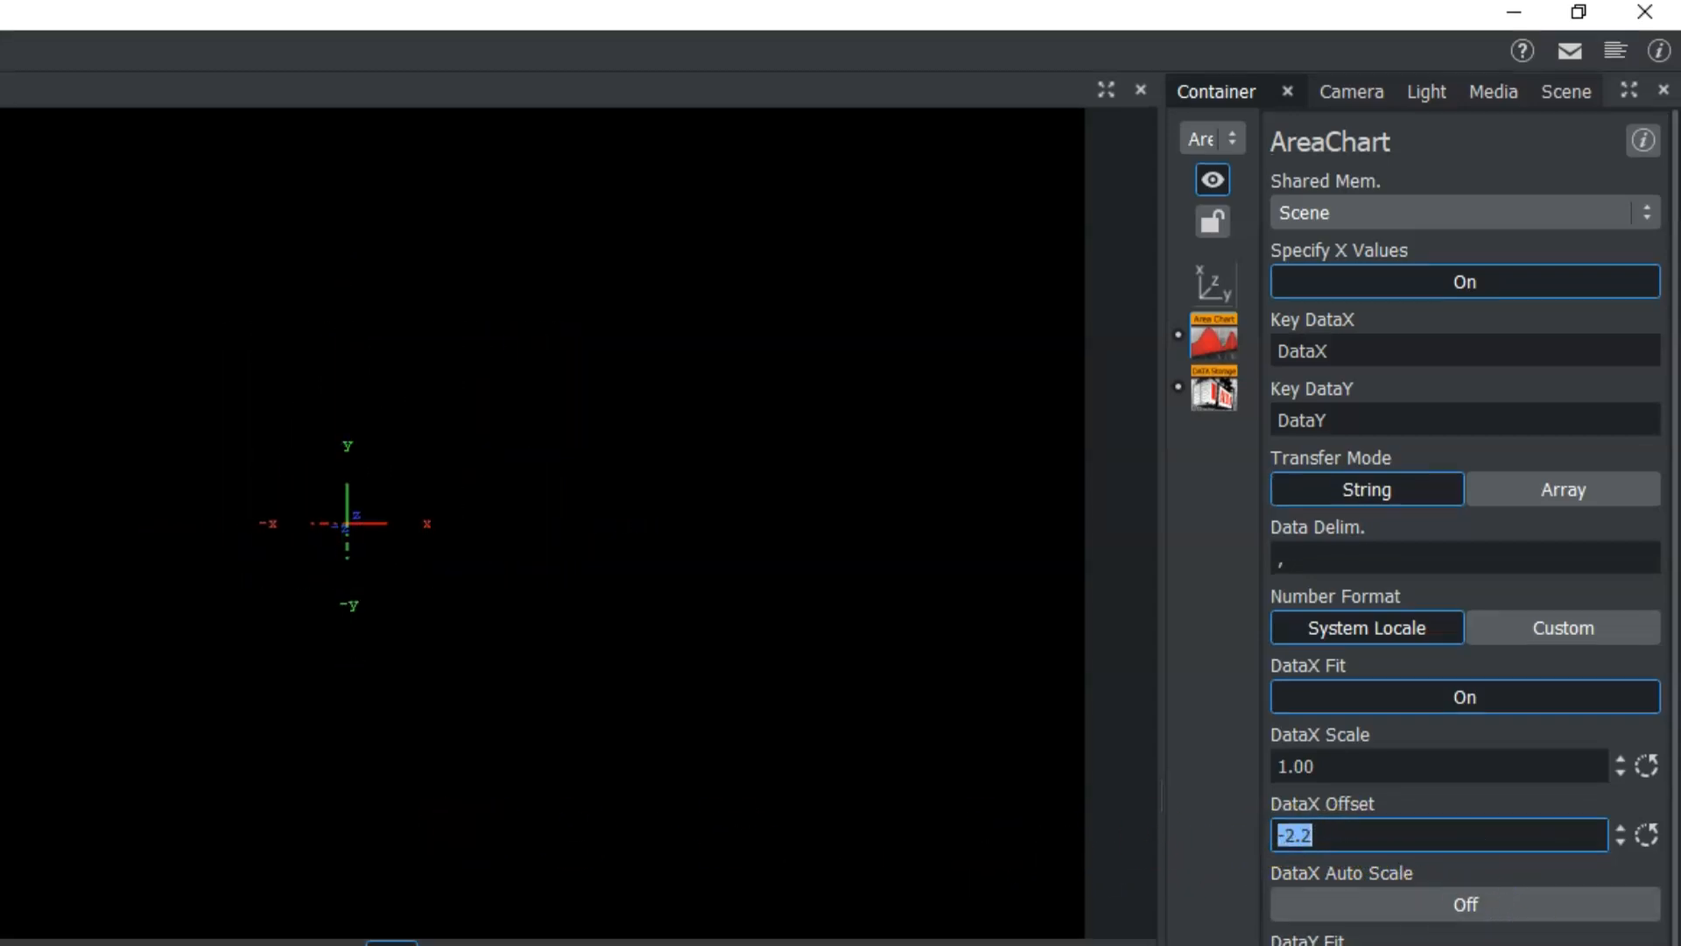
{"action": "left_click", "coordinate": [1647, 835]}
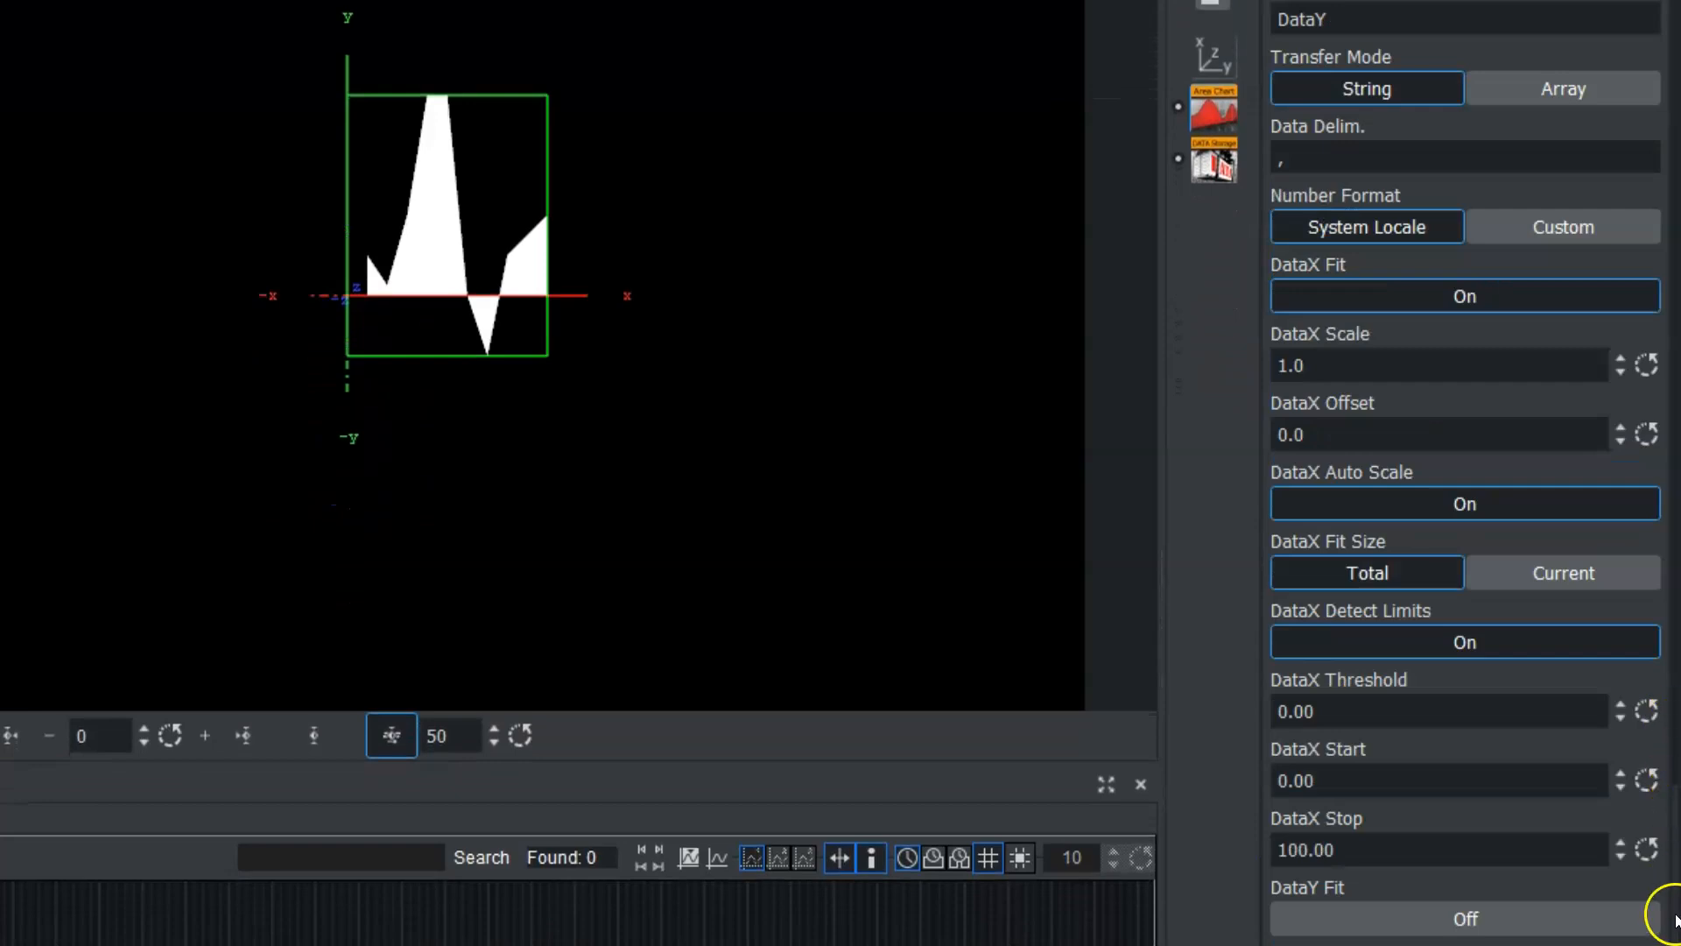
Turn on DataY Fit and set the DataY scale to 0.60 and the DataY offset to -20.2
{"action": "scroll", "coordinate": [1322, 304], "scroll_direction": "down", "scroll_amount": 5}
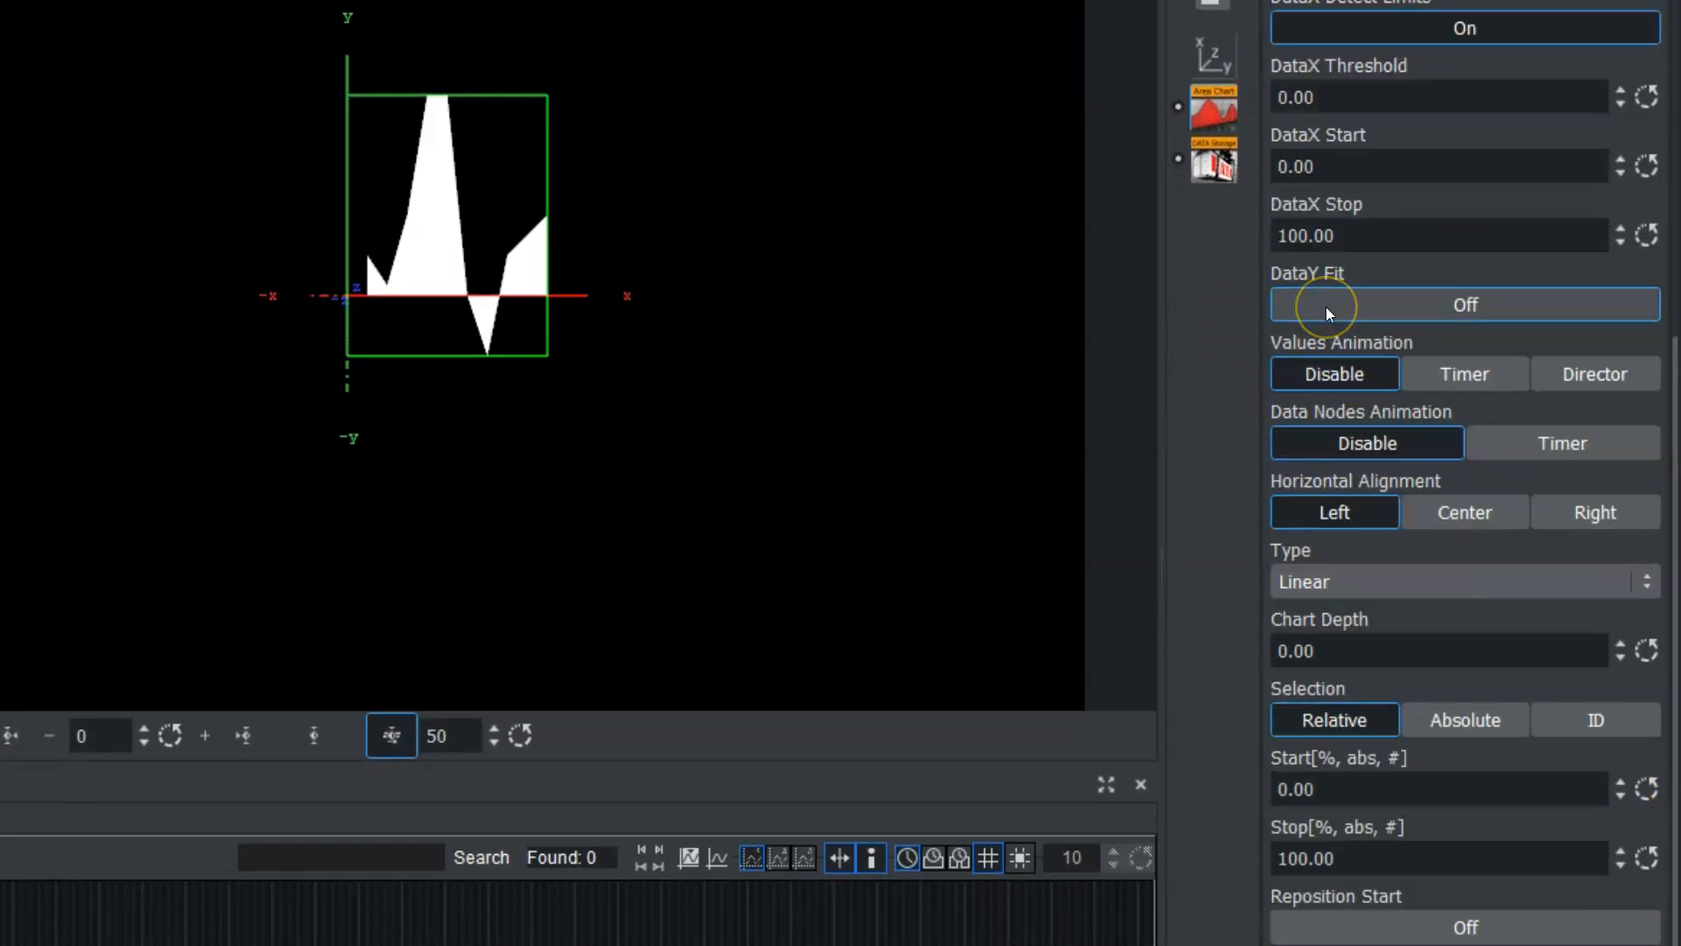
{"action": "left_click", "coordinate": [1327, 309]}
{"action": "left_click_drag", "start_coordinate": [1327, 376], "coordinate": [1319, 376]}
{"action": "left_click", "coordinate": [1317, 375]}
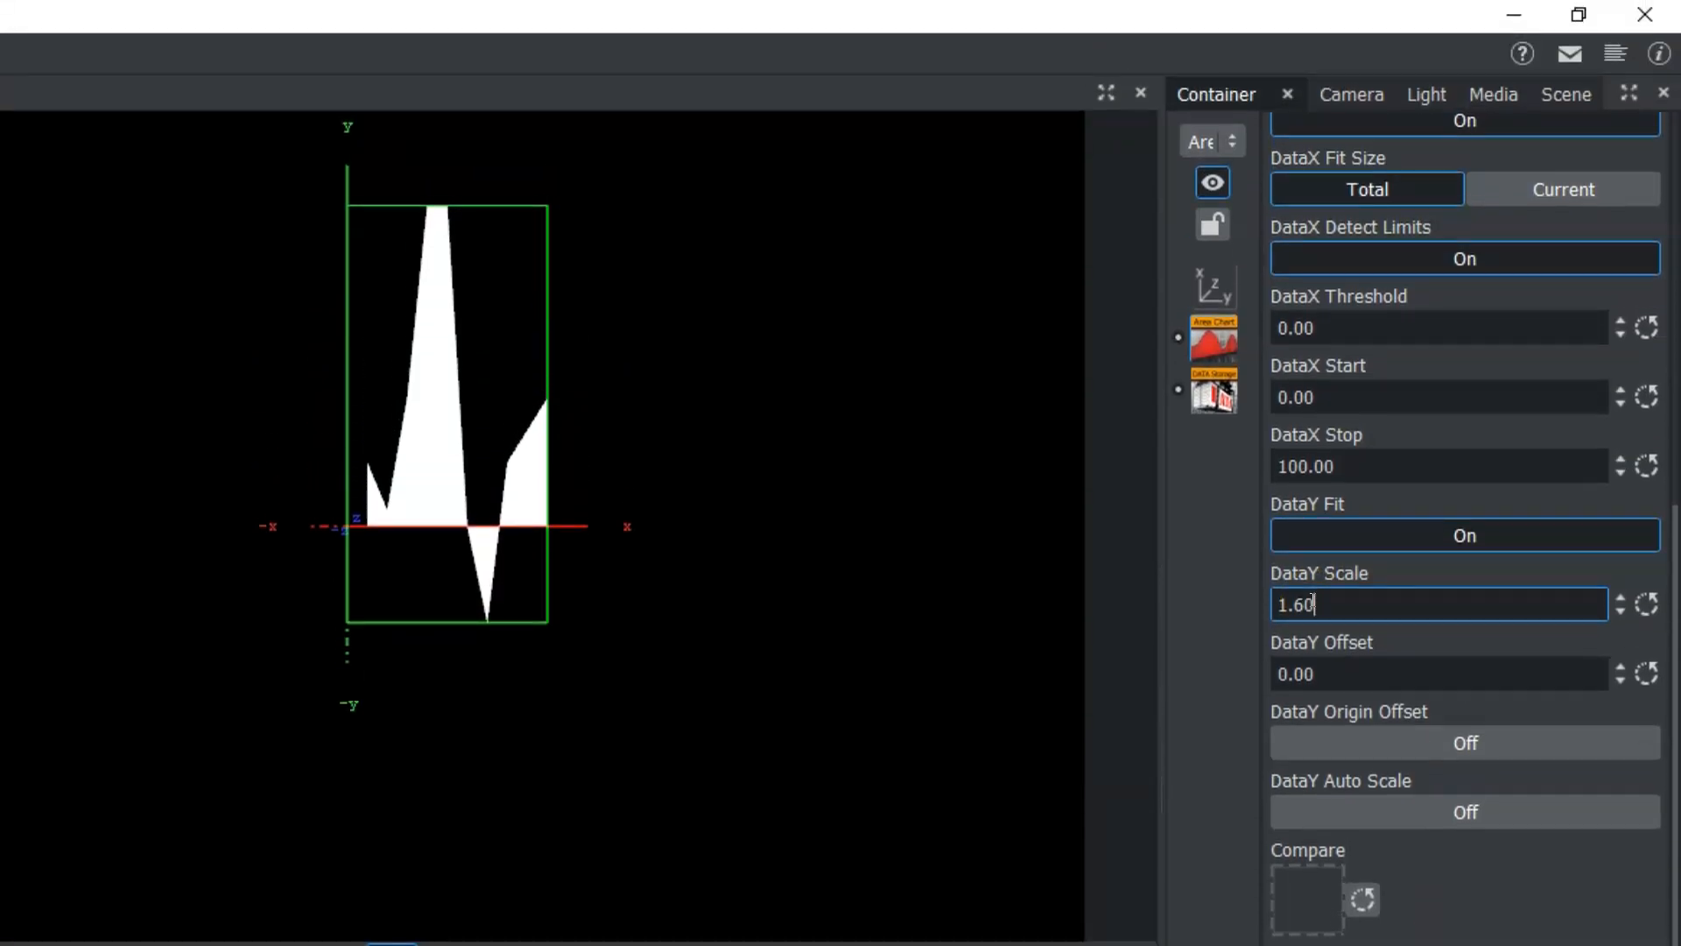
{"action": "left_click_drag", "start_coordinate": [1311, 602], "coordinate": [1292, 604]}
{"action": "left_click_drag", "start_coordinate": [1303, 675], "coordinate": [1056, 599]}
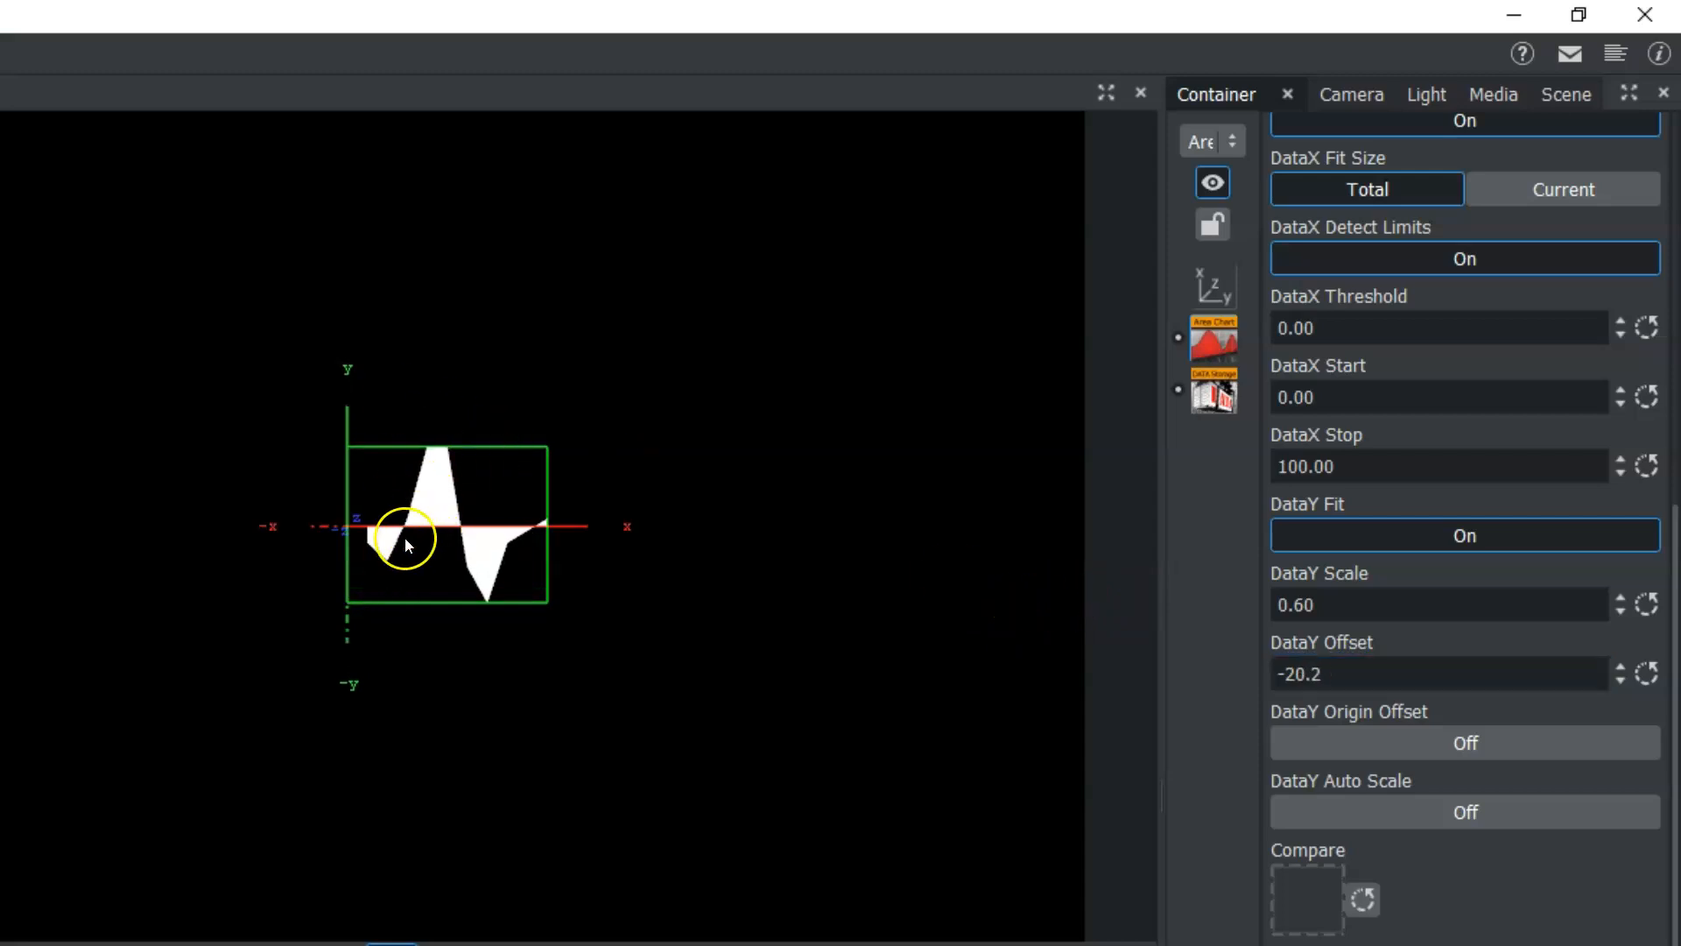
{"action": "left_click", "coordinate": [1396, 659]}
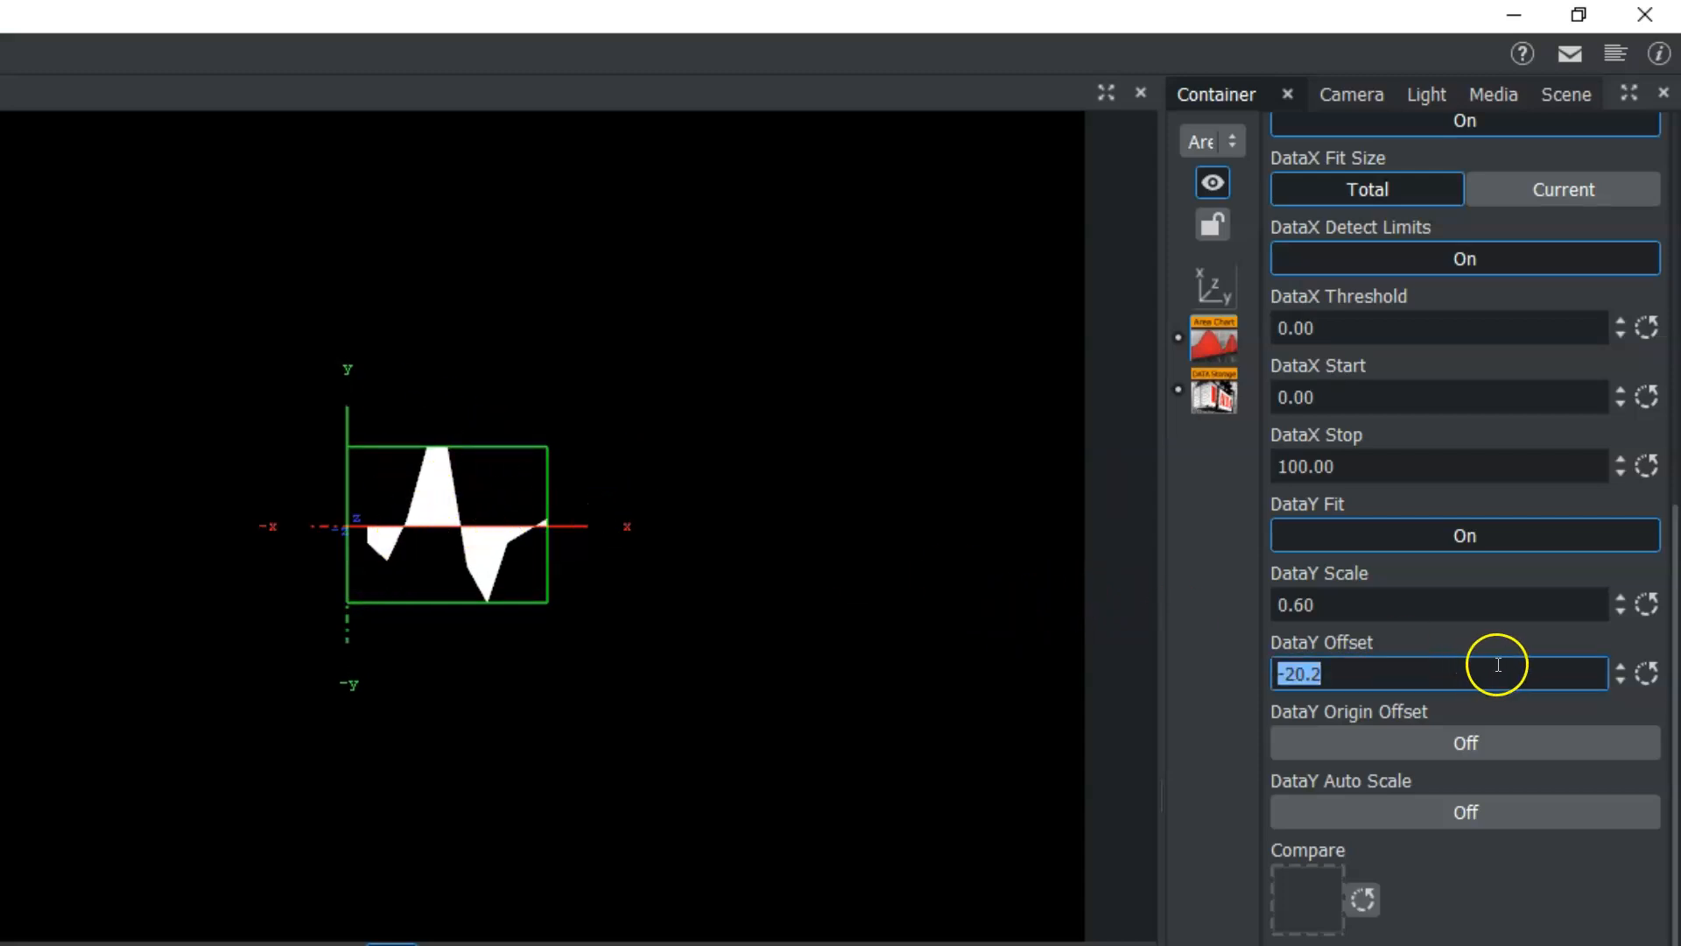
{"action": "key", "text": "End"}
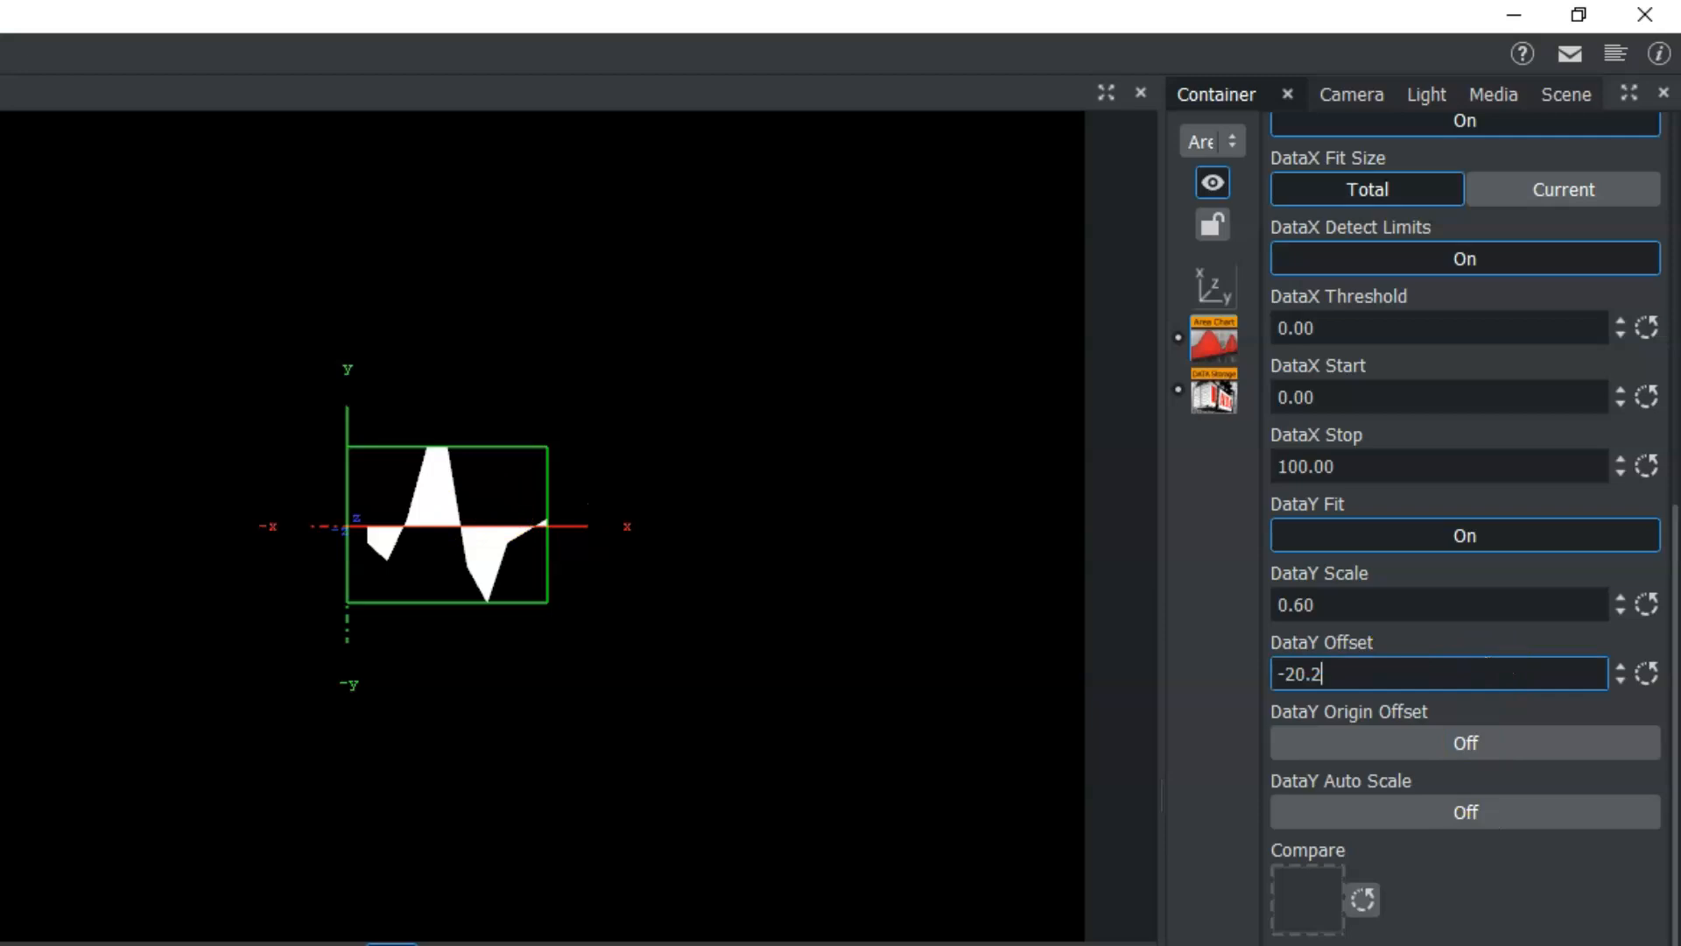
Scale the chart container to 2.04, set its X position to -136 and rotate it slightly about the Y axis
{"action": "left_click", "coordinate": [803, 835]}
{"action": "left_click_drag", "start_coordinate": [1337, 858], "coordinate": [1471, 664]}
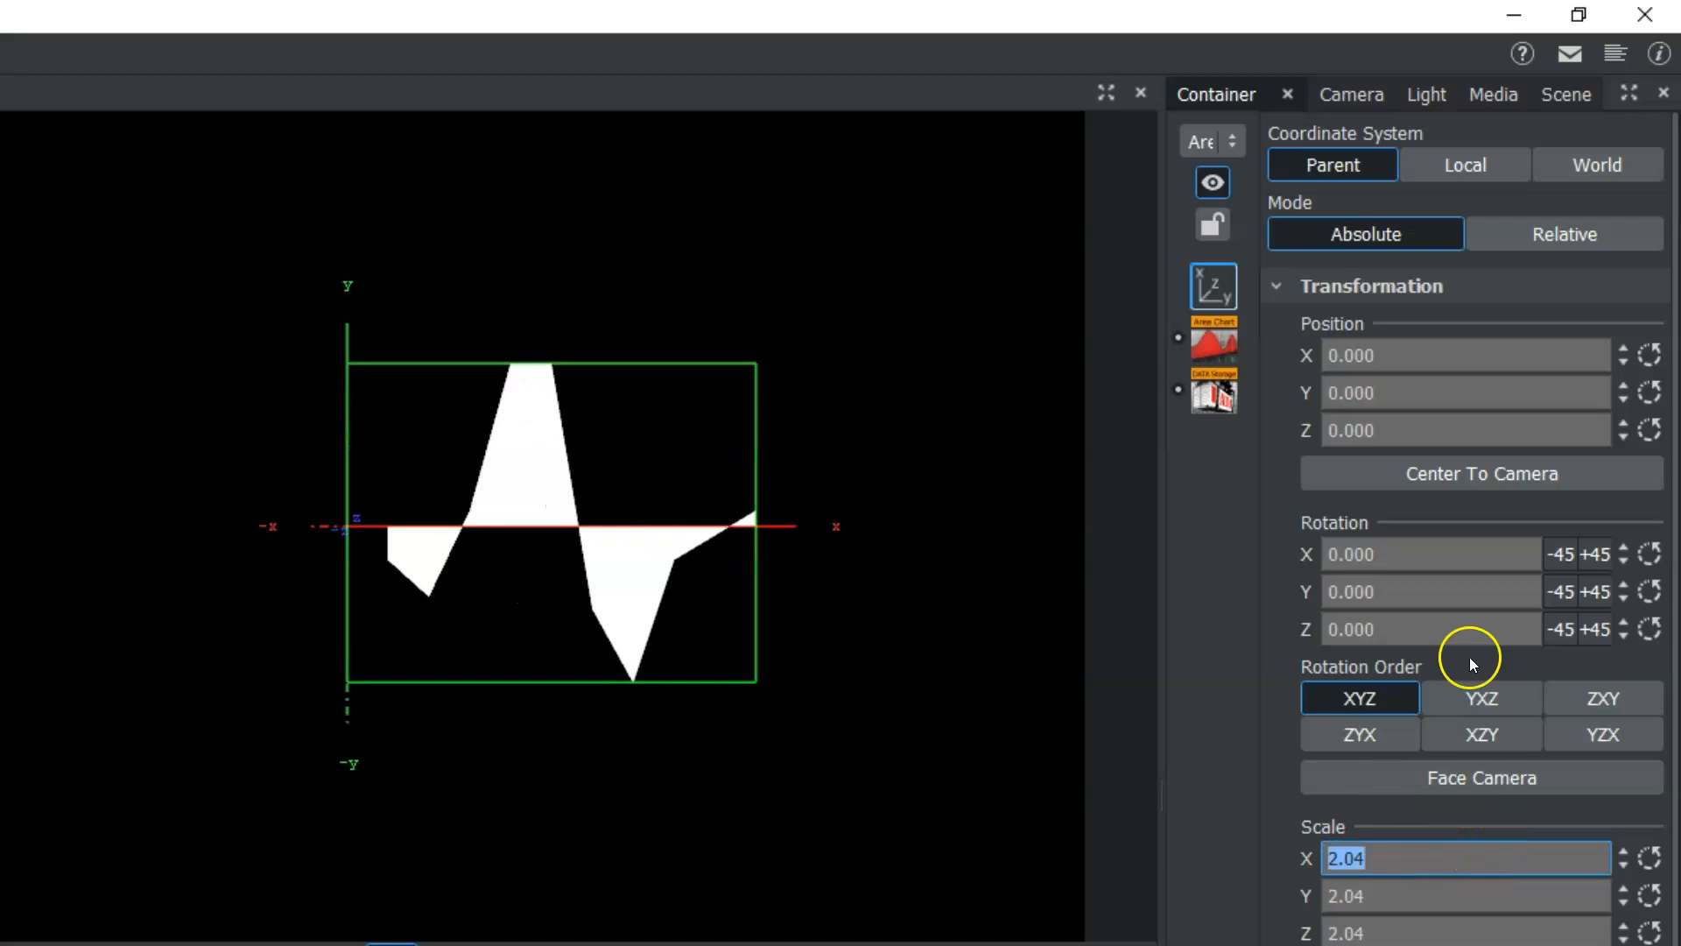
{"action": "left_click_drag", "start_coordinate": [1360, 351], "coordinate": [1207, 349]}
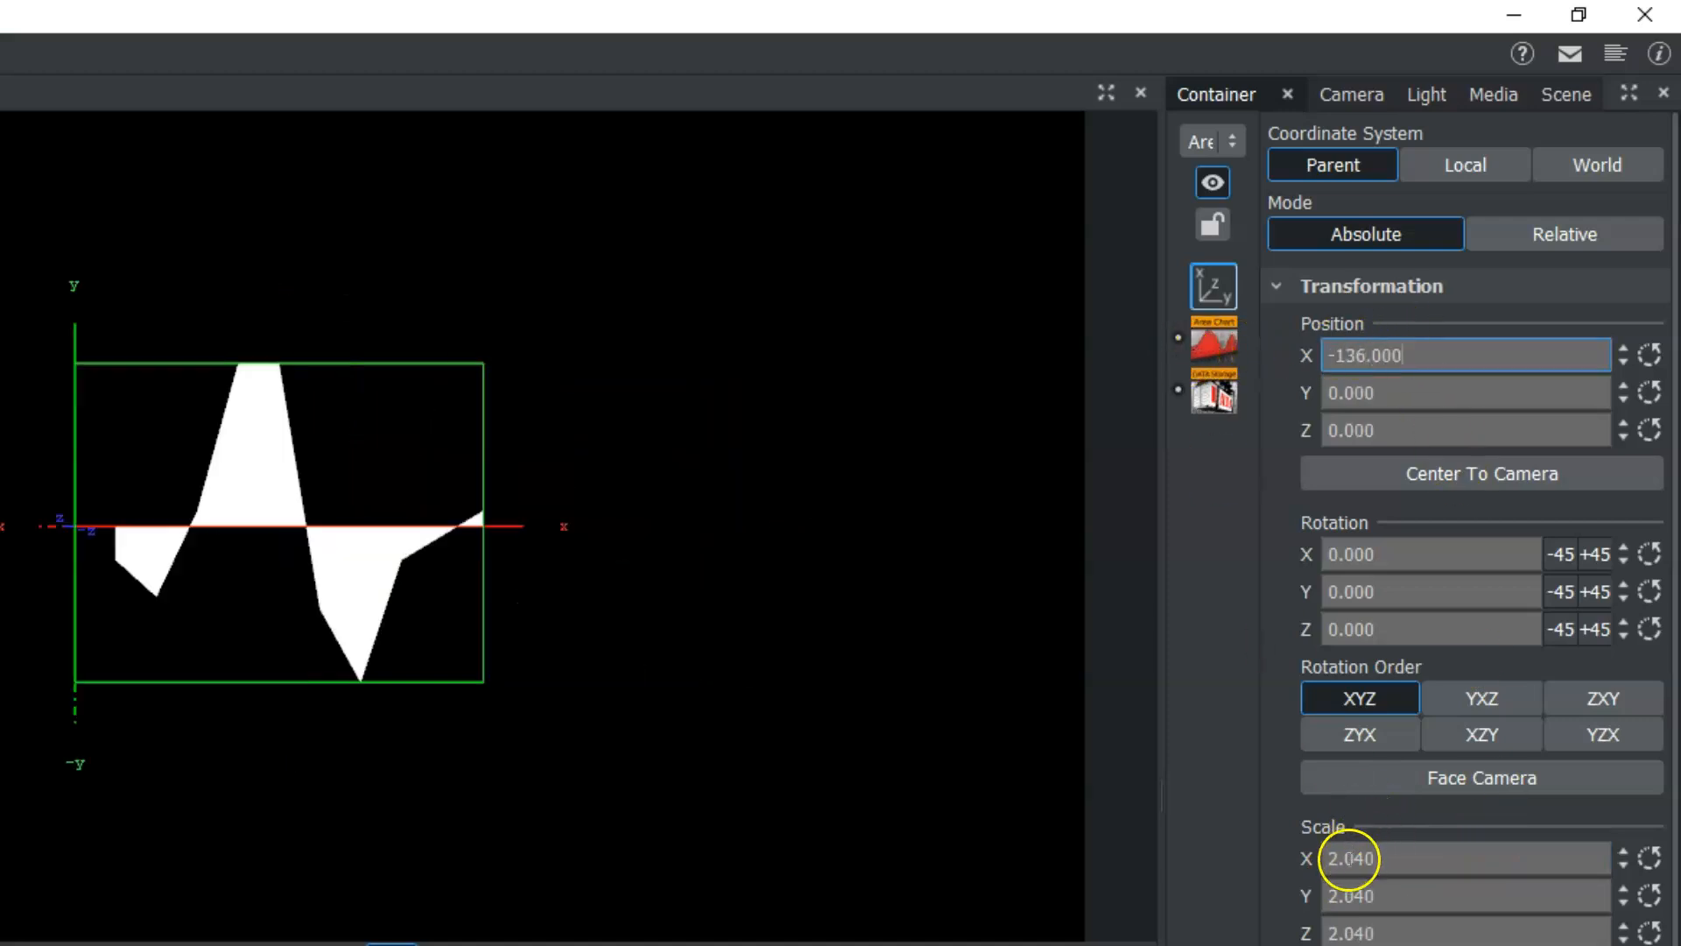
{"action": "left_click_drag", "start_coordinate": [1390, 590], "coordinate": [1363, 590]}
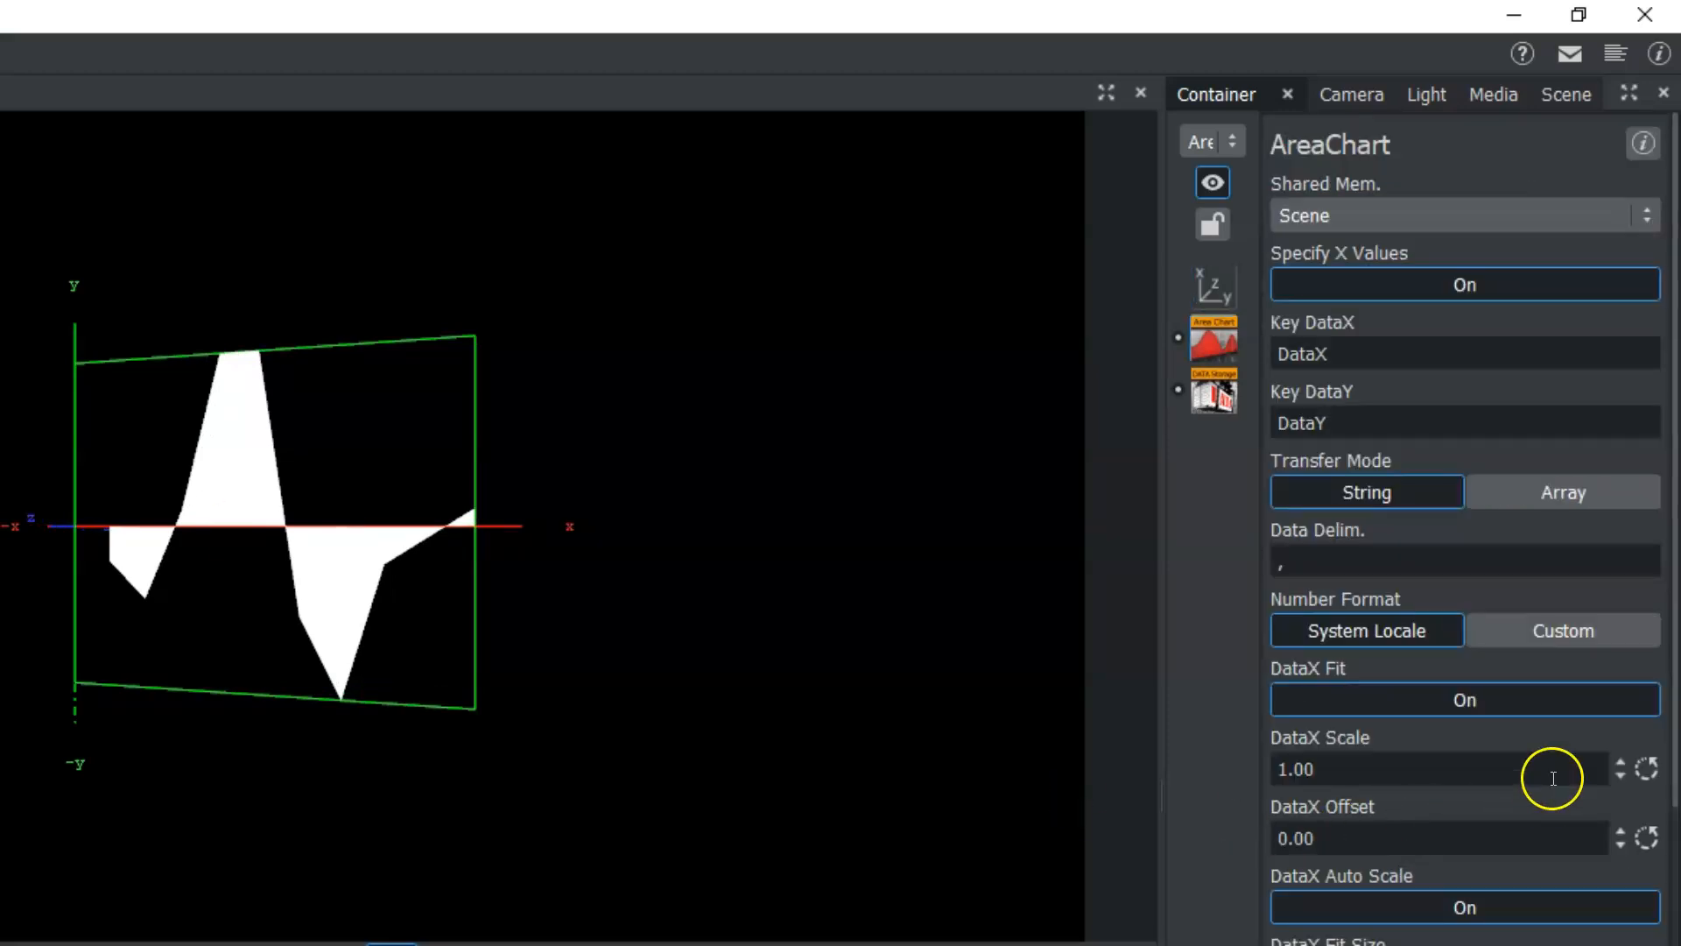
Dock the floating Built-INs window again and apply a yellow material from the server's ALL_GLOBALS folder to the AreaChart container
{"action": "left_click_drag", "start_coordinate": [1671, 725], "coordinate": [1679, 945]}
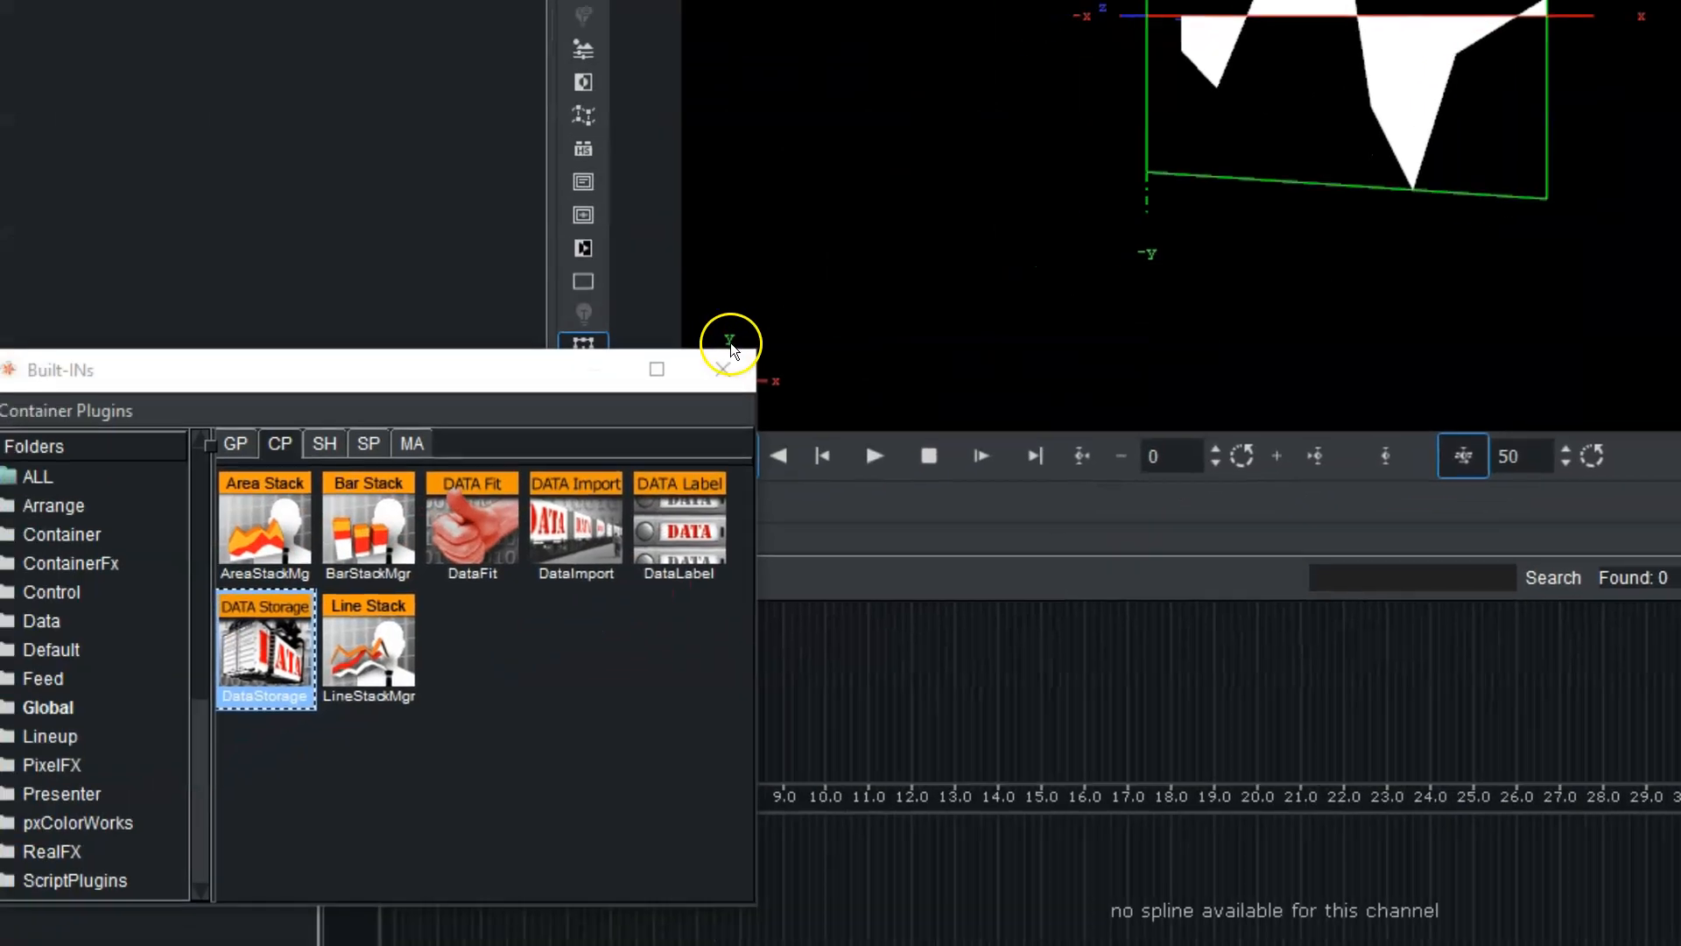
{"action": "left_click_drag", "start_coordinate": [514, 359], "coordinate": [543, 494]}
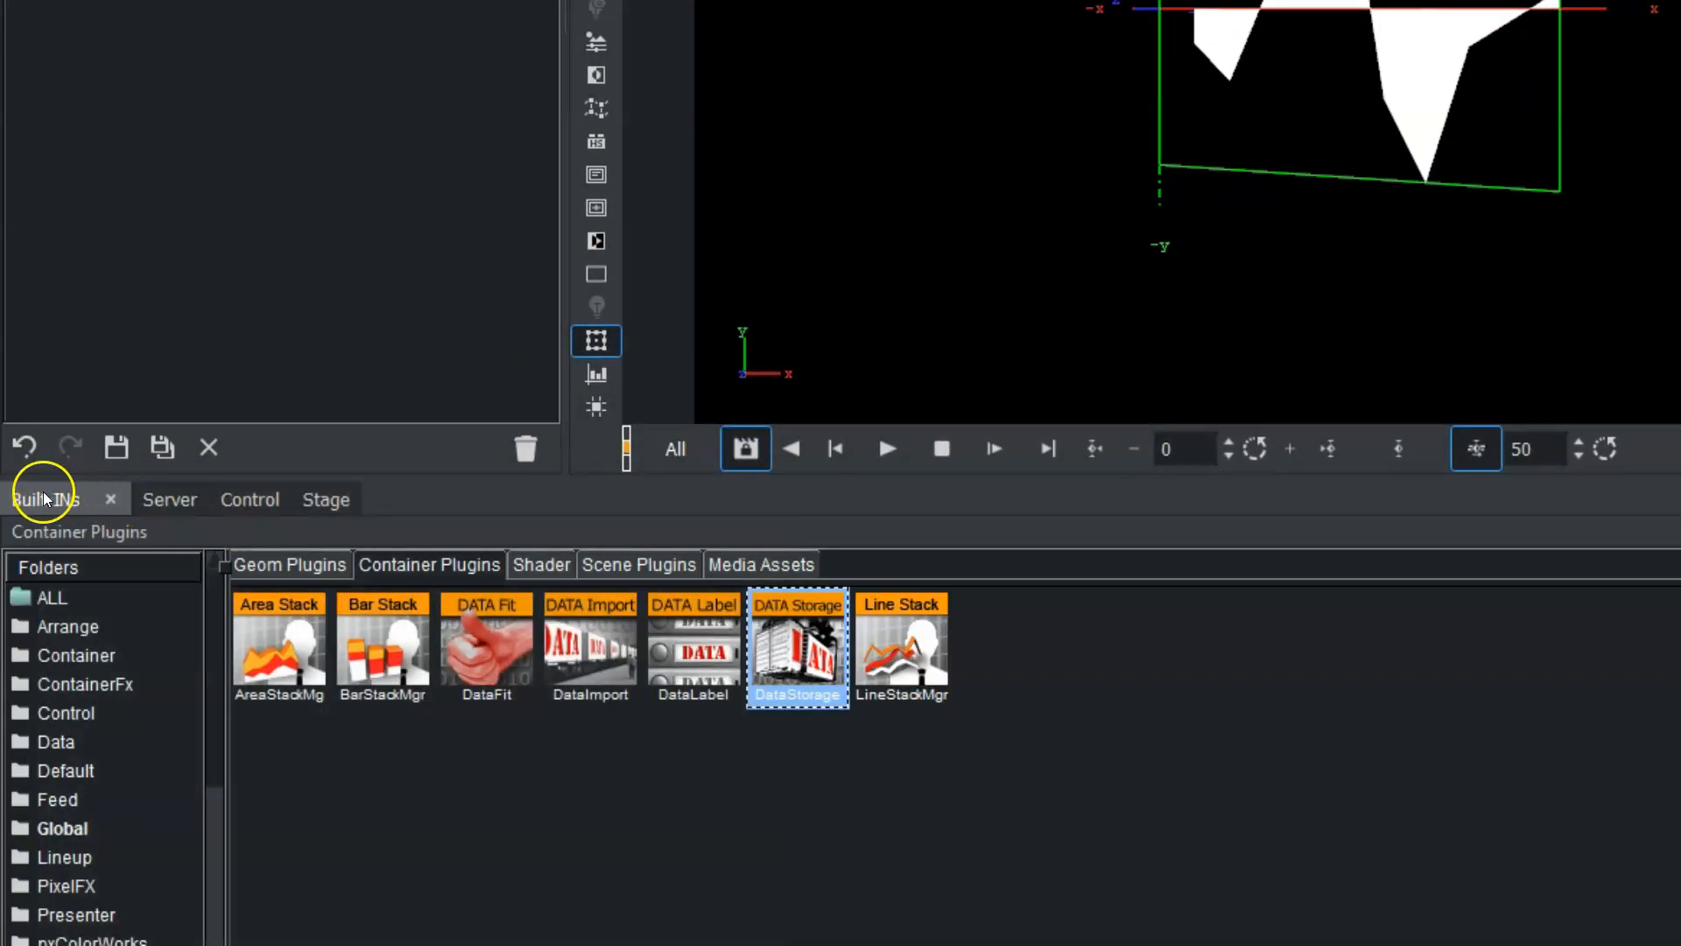
{"action": "left_click", "coordinate": [179, 500]}
{"action": "left_click", "coordinate": [14, 599]}
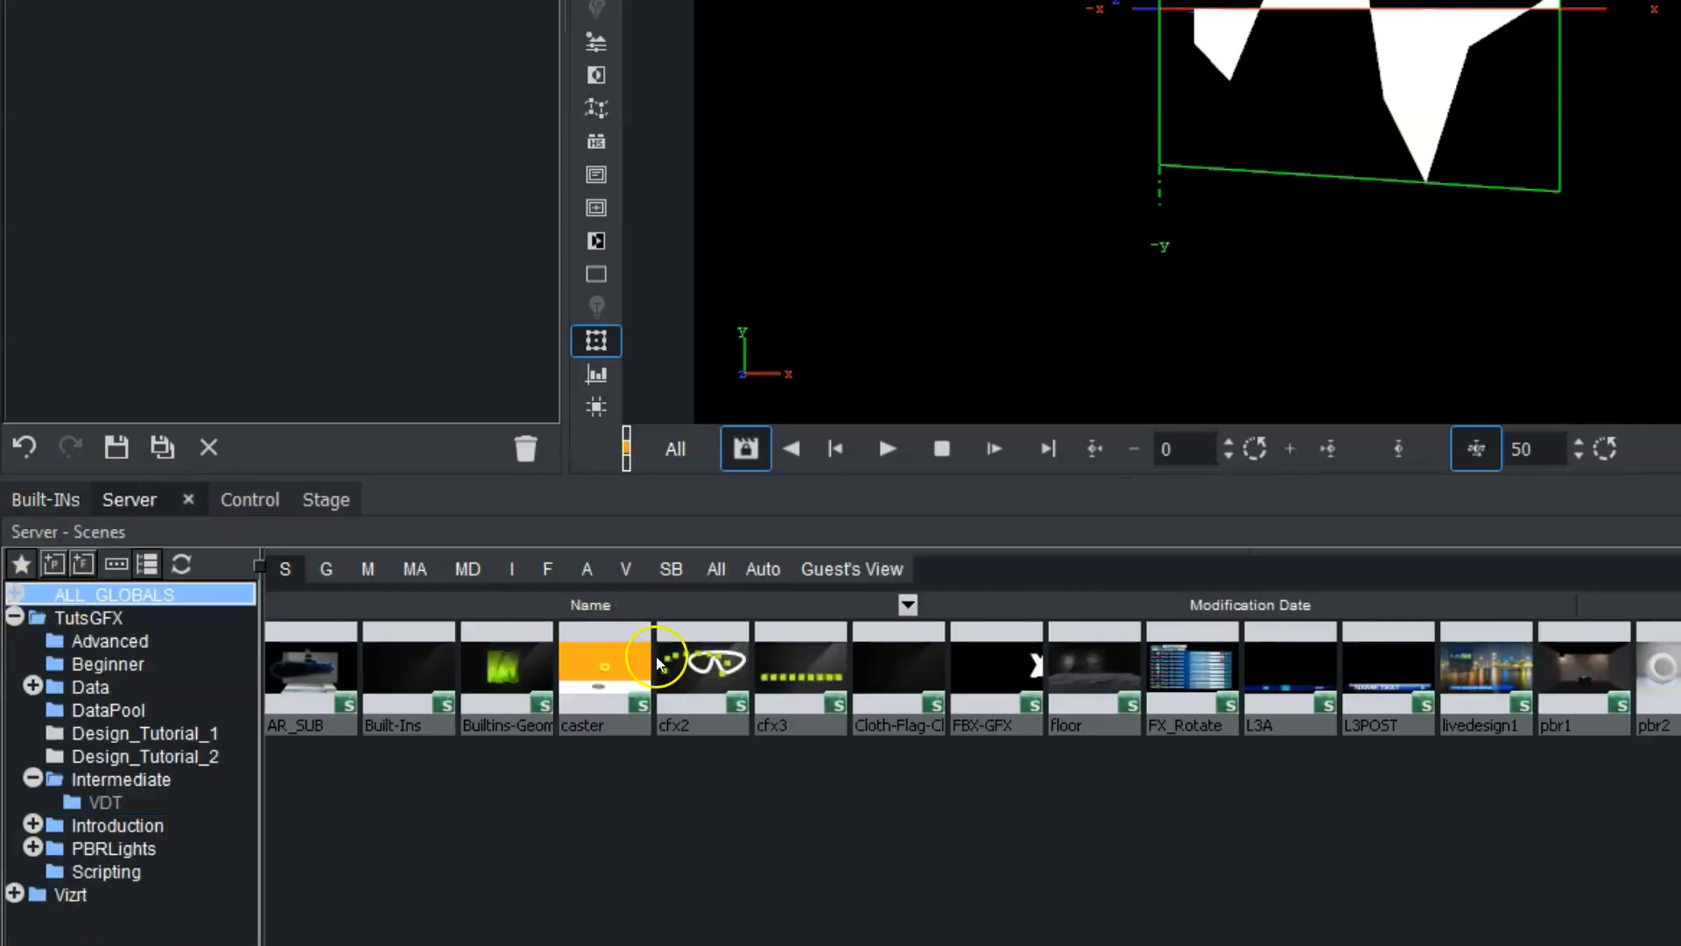
{"action": "left_click", "coordinate": [370, 578]}
{"action": "left_click_drag", "start_coordinate": [504, 661], "coordinate": [246, 240]}
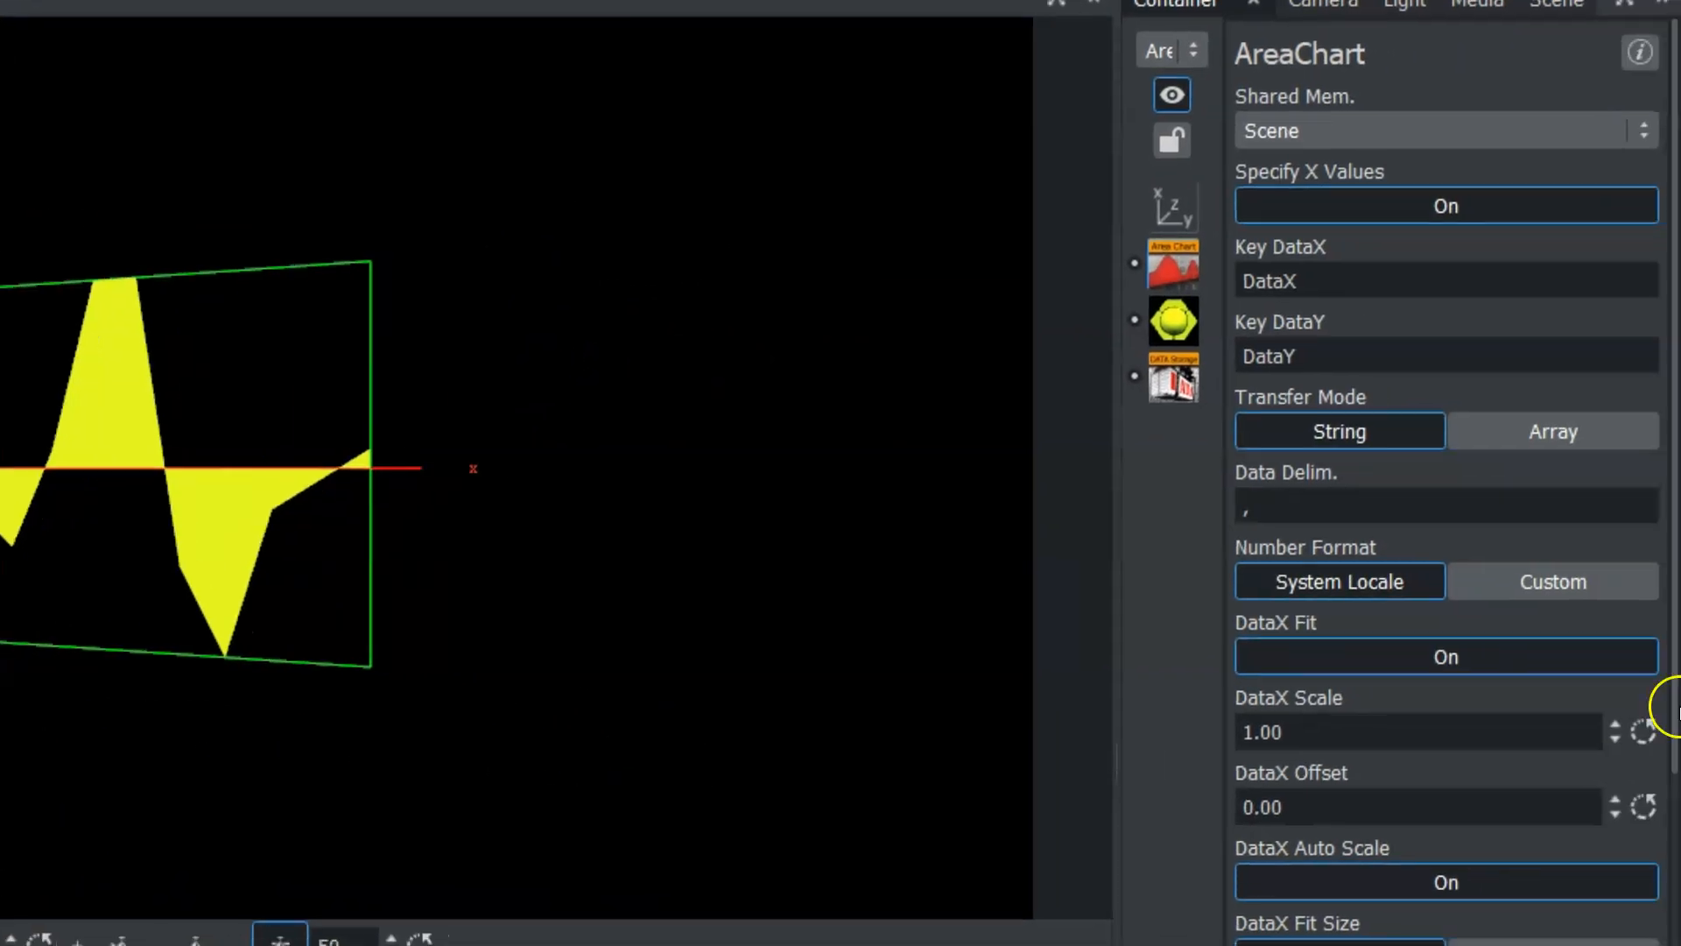
Give the area chart a chart depth of 11.70
{"action": "left_click_drag", "start_coordinate": [1673, 727], "coordinate": [1673, 945]}
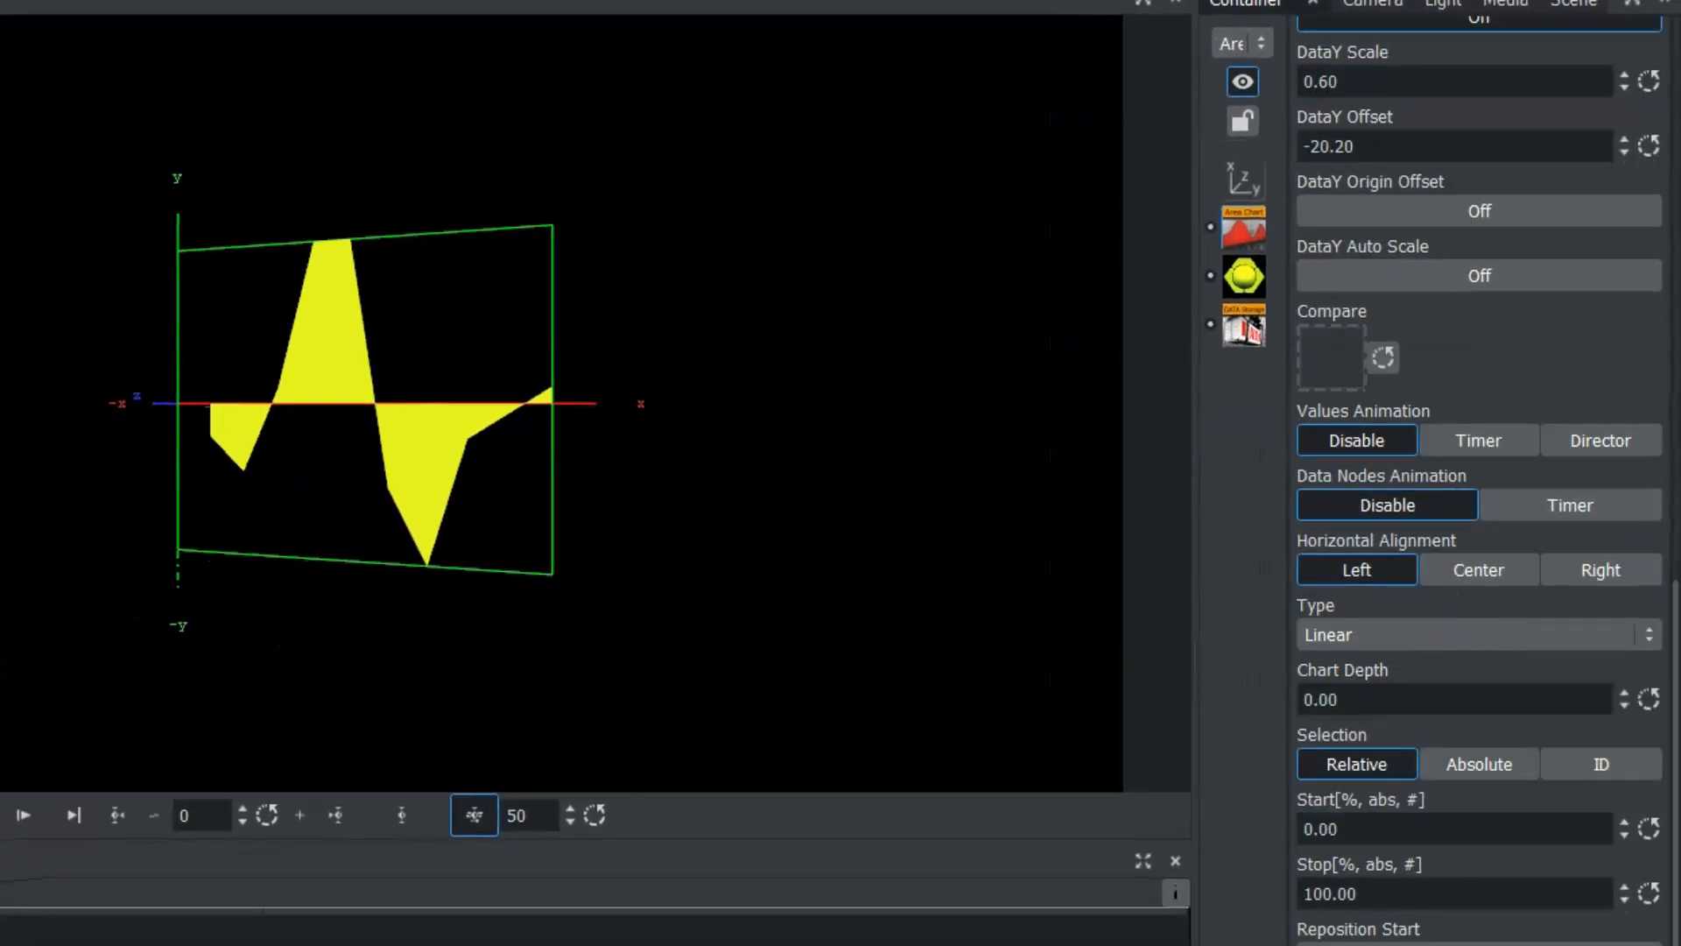
{"action": "left_click", "coordinate": [1322, 698]}
{"action": "type", "text": "5.4"}
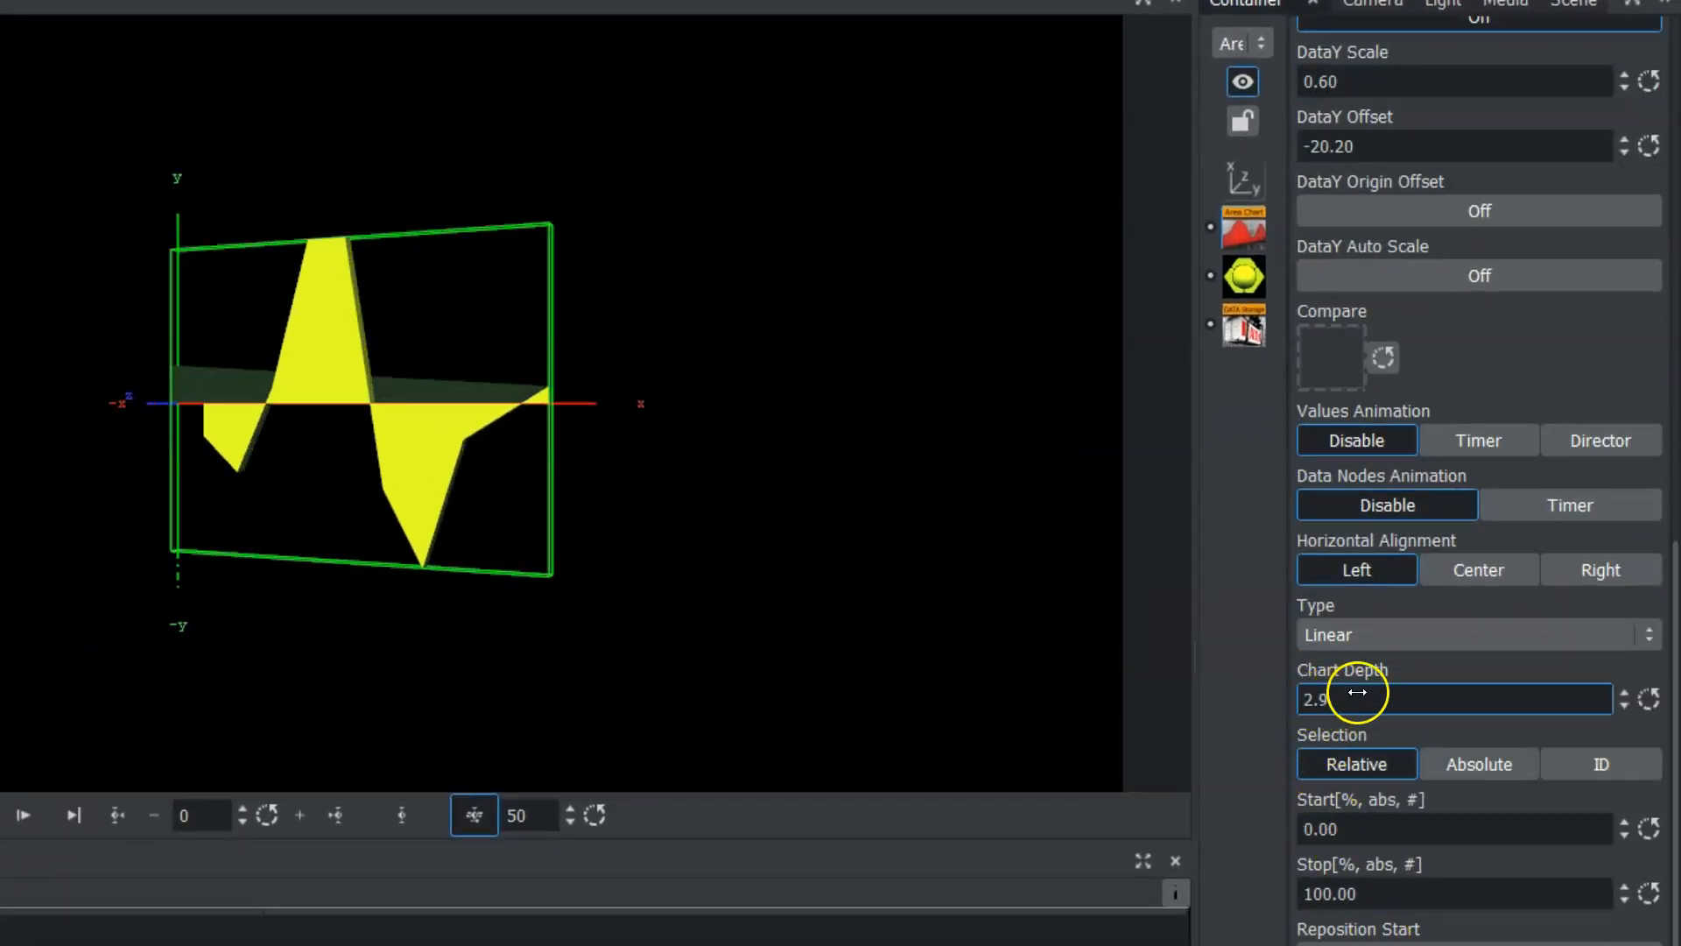
{"action": "left_click_drag", "start_coordinate": [1392, 687], "coordinate": [1476, 667]}
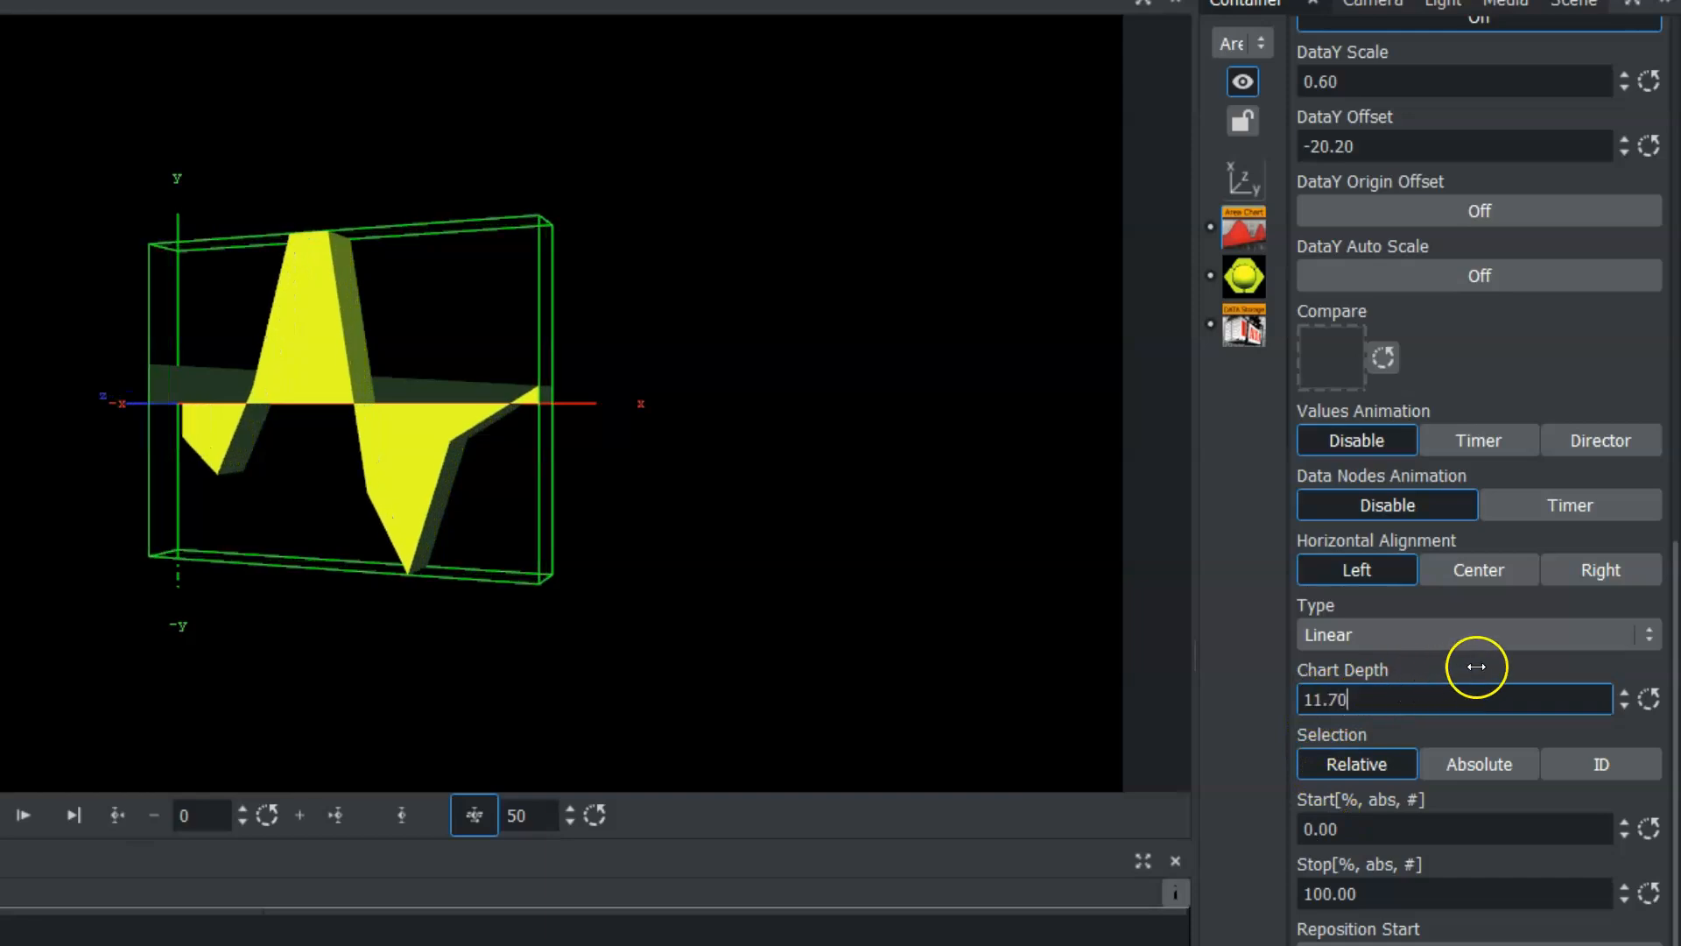
{"action": "left_click", "coordinate": [81, 296]}
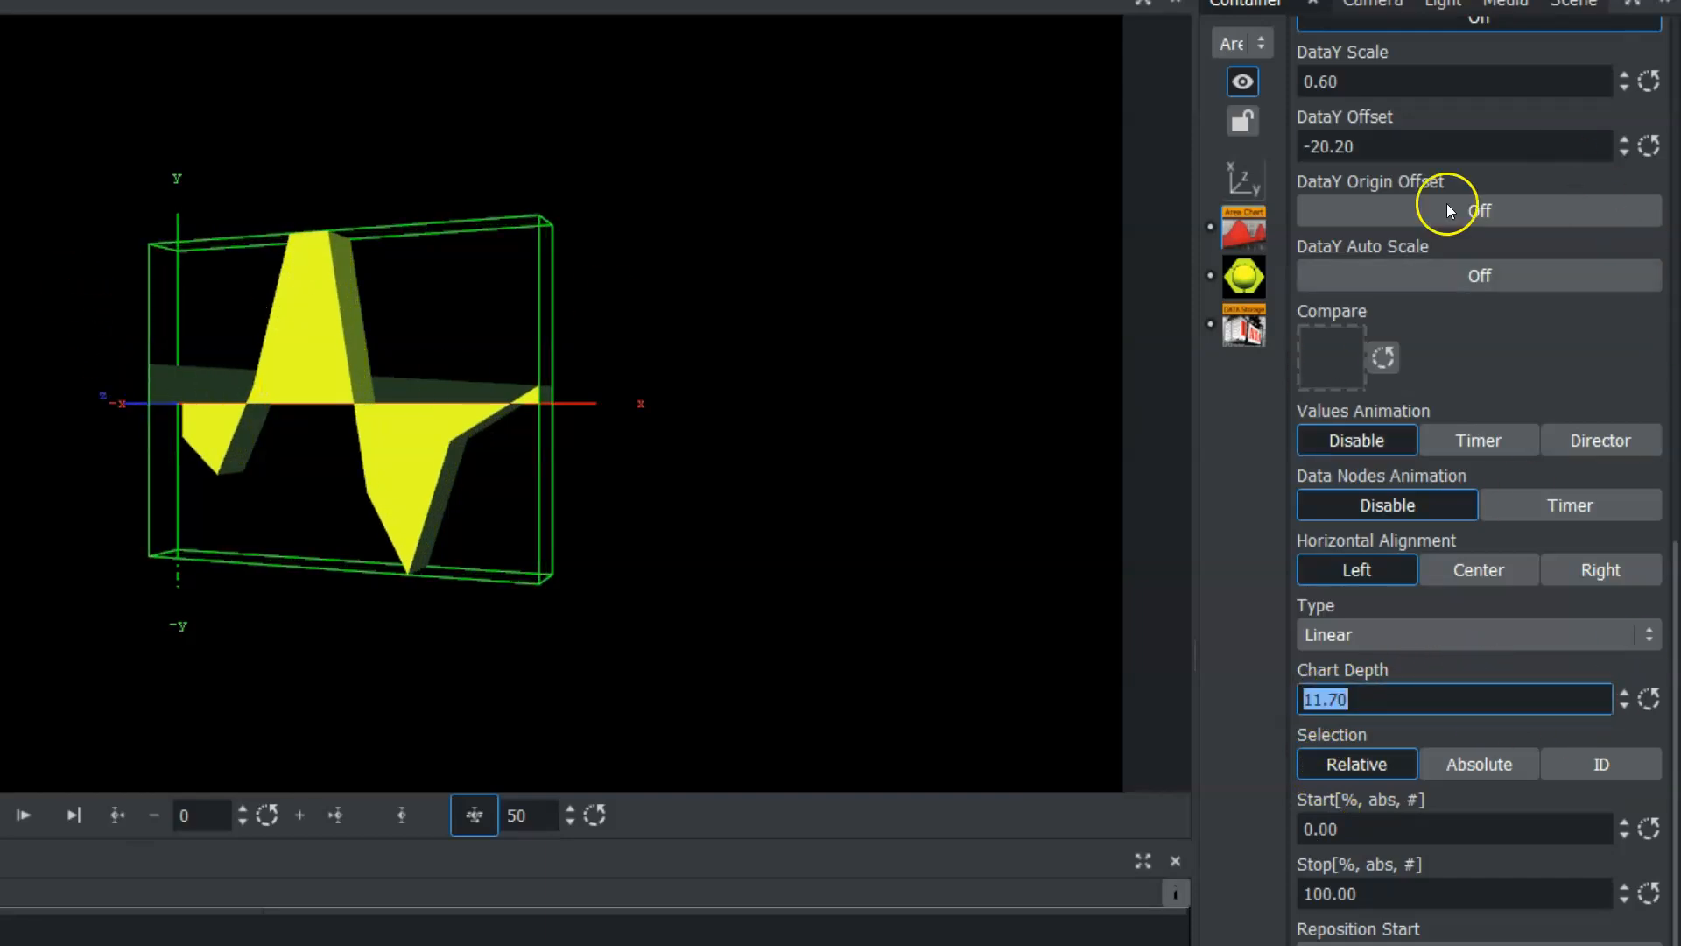
Correct the DataStorage Data2 values by removing the stray minus sign after 5 and the final value 50
{"action": "left_click", "coordinate": [1243, 324]}
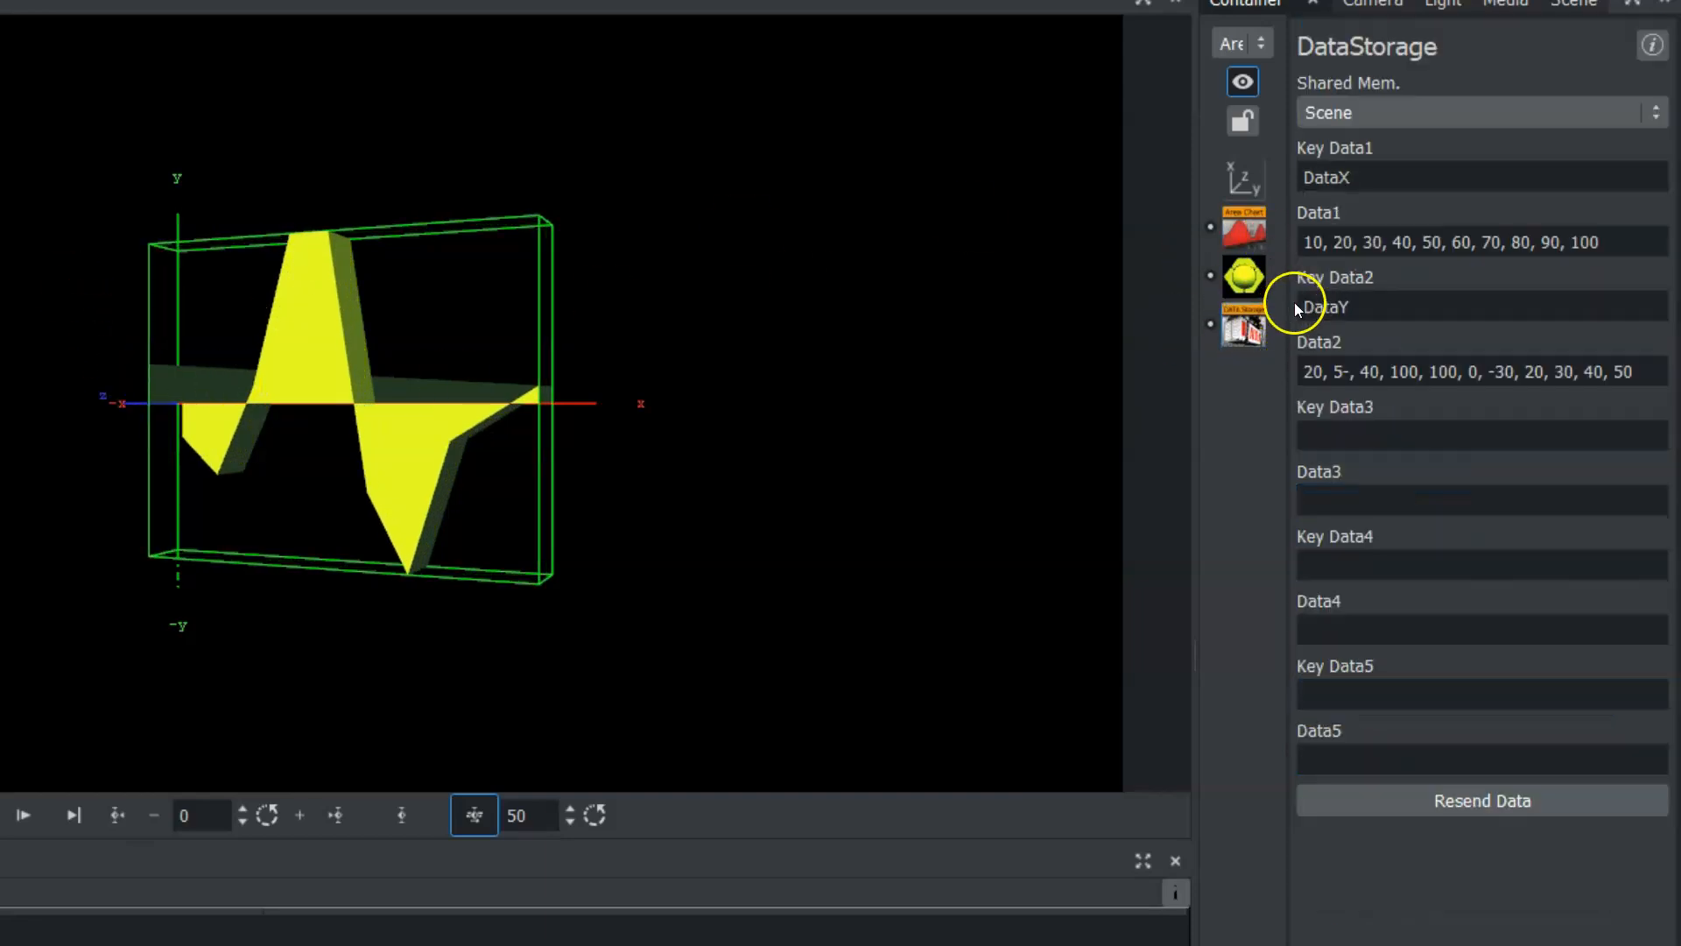
{"action": "left_click", "coordinate": [1340, 371]}
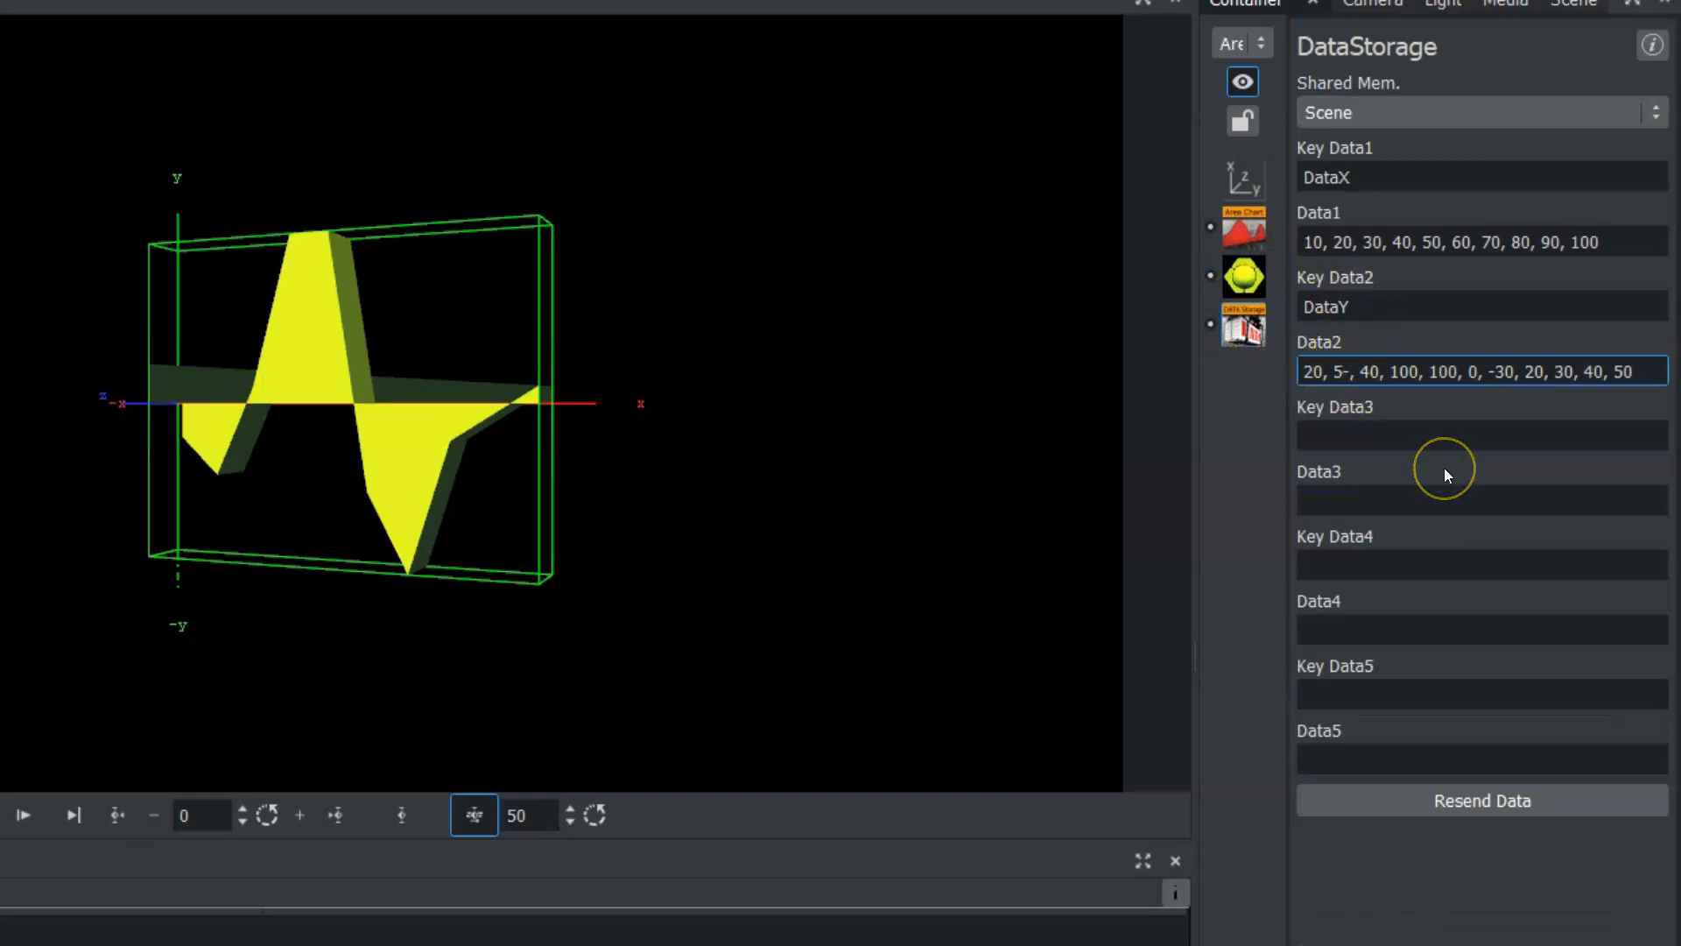
{"action": "key", "text": "Delete"}
{"action": "left_click", "coordinate": [1644, 375]}
{"action": "key", "text": "BackSpace"}
{"action": "key", "text": "BackSpace"}
{"action": "key", "text": "BackSpace"}
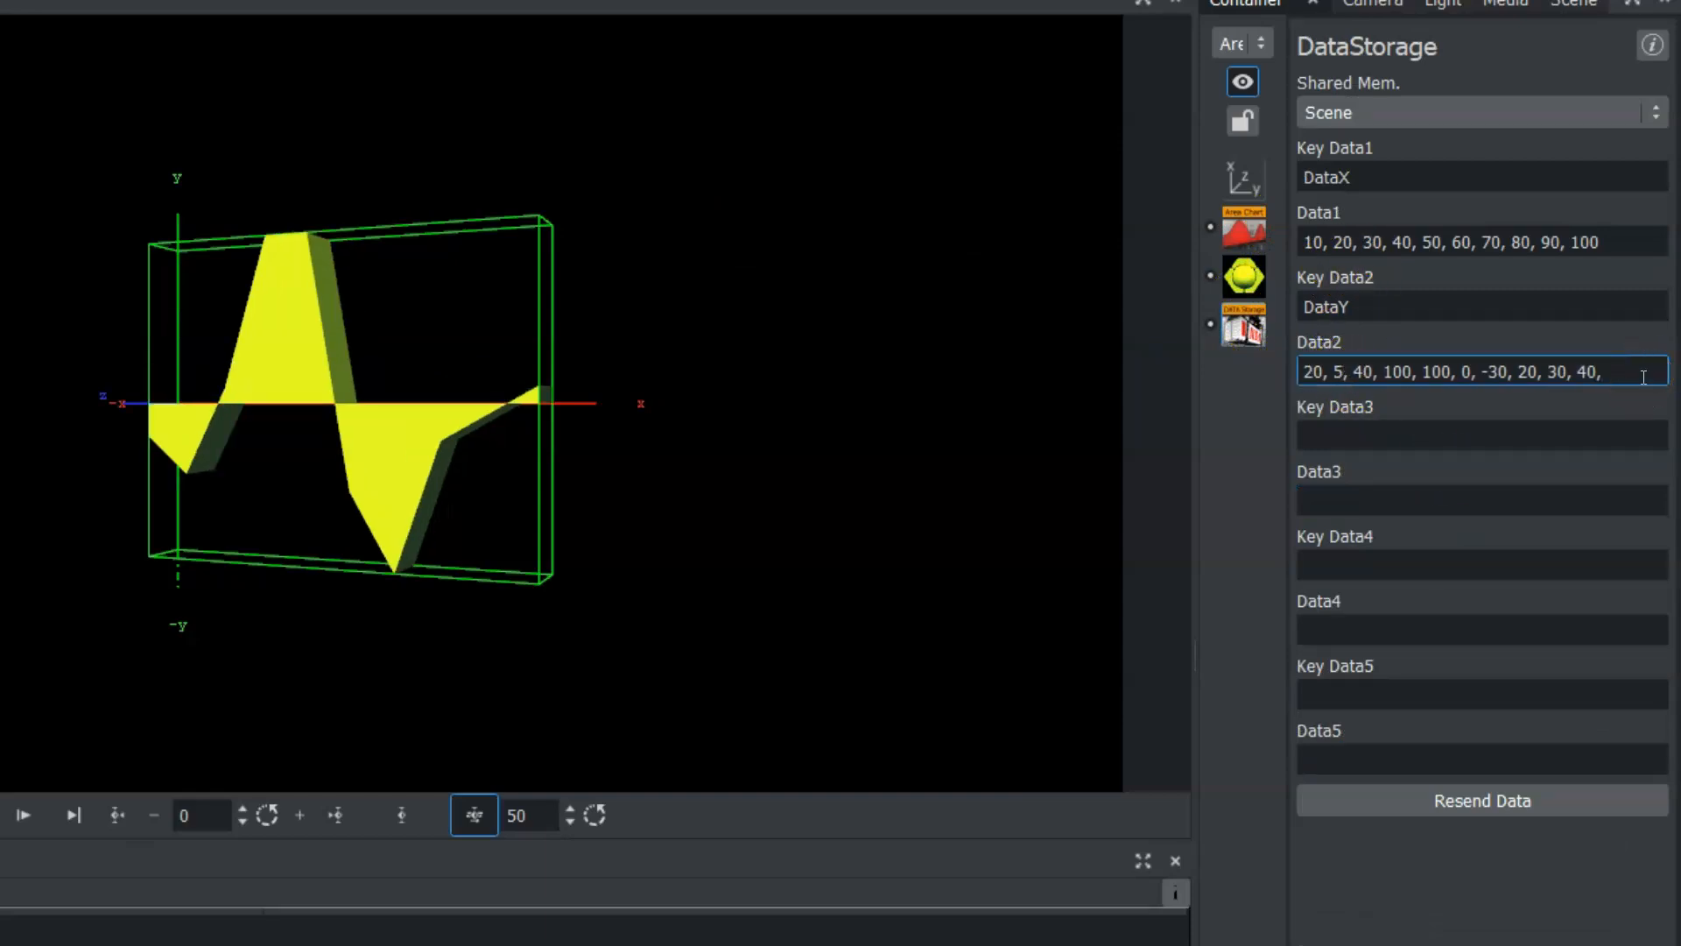
{"action": "left_click", "coordinate": [1639, 378]}
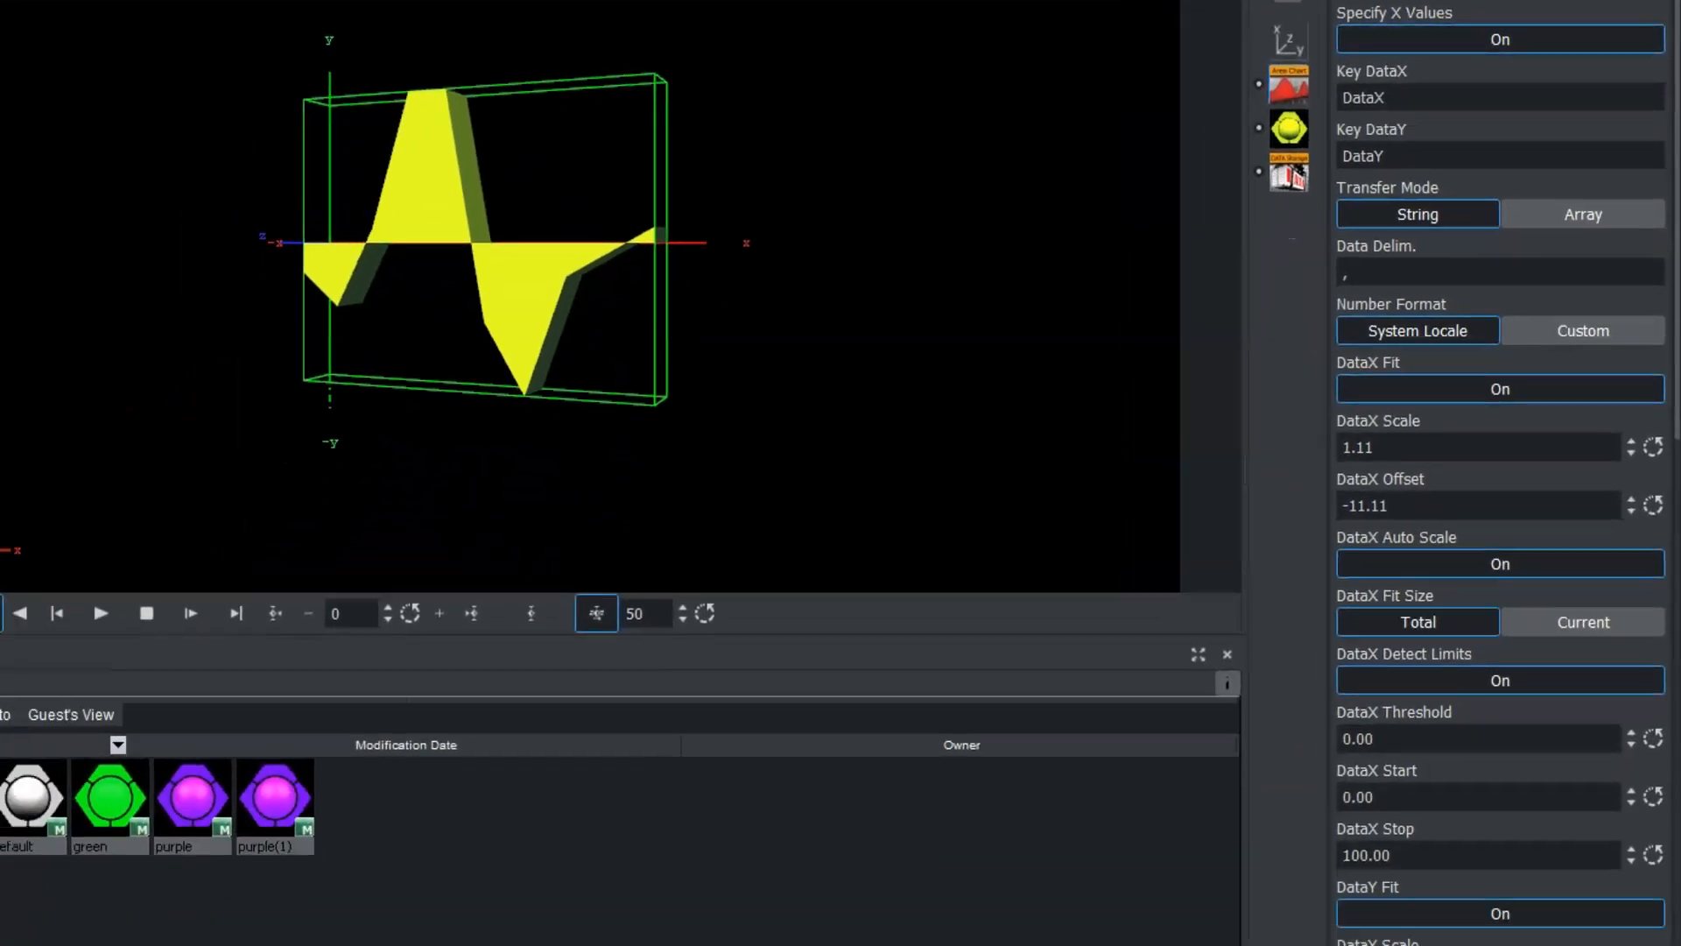
Increase the AreaChart's chart depth to 22.70
{"action": "left_click", "coordinate": [1442, 922]}
{"action": "left_click_drag", "start_coordinate": [1396, 300], "coordinate": [1530, 321]}
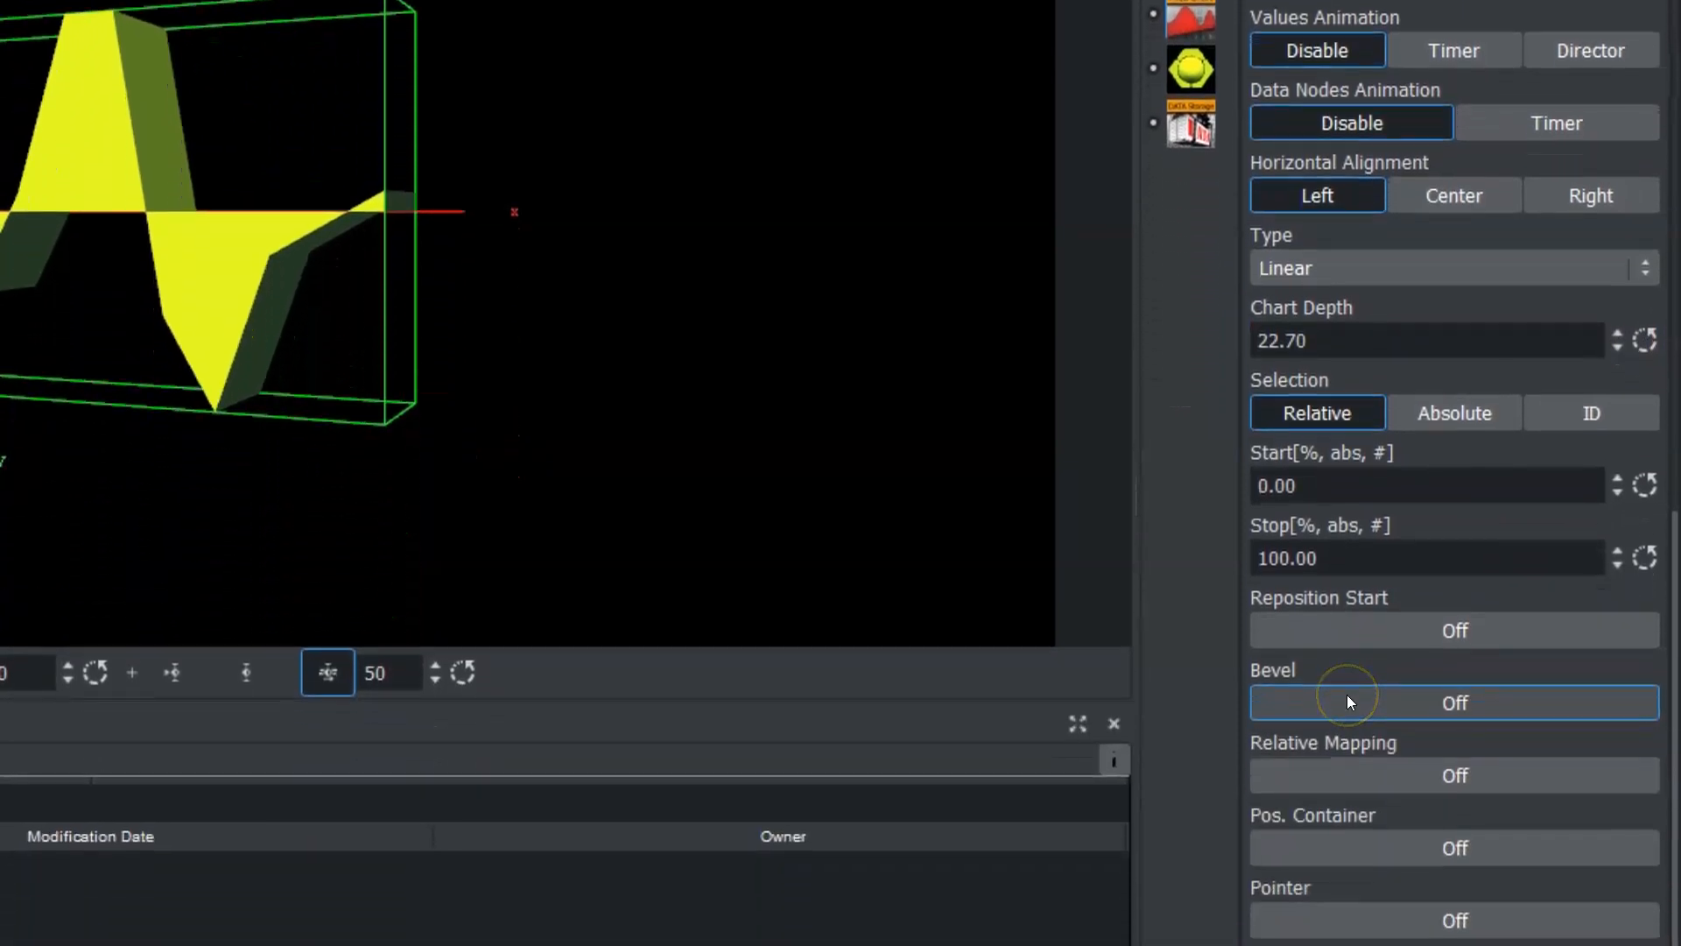
Turn on the Bevel and Pointer options of the AreaChart
{"action": "left_click", "coordinate": [1354, 702]}
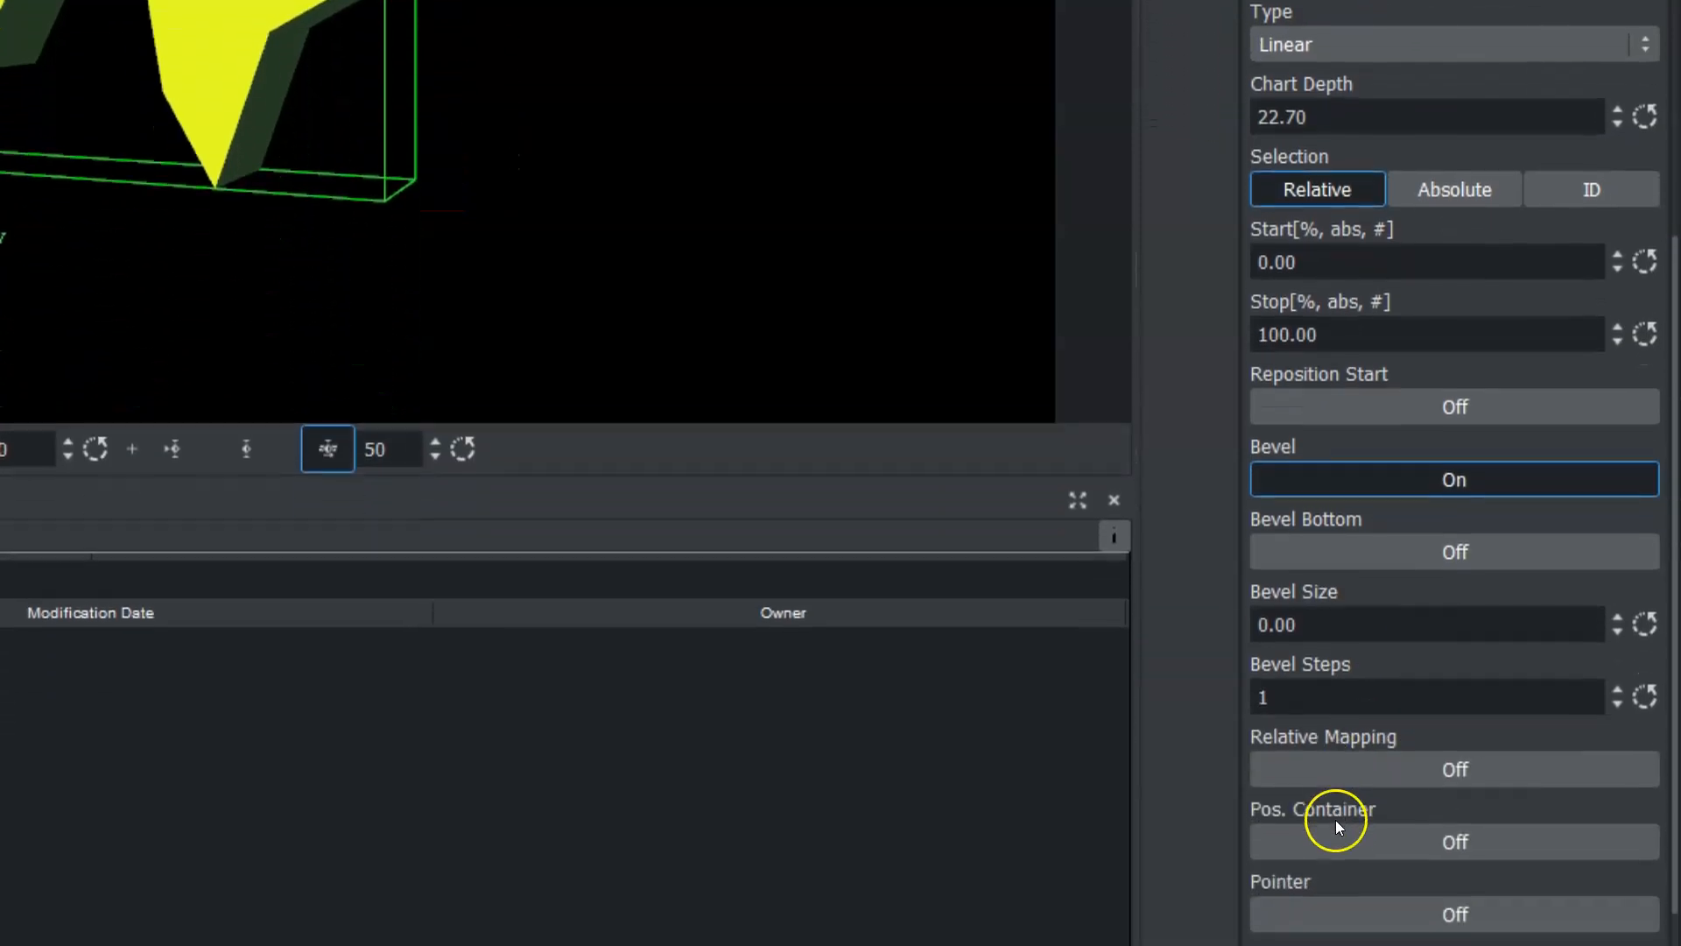
{"action": "left_click", "coordinate": [1459, 836]}
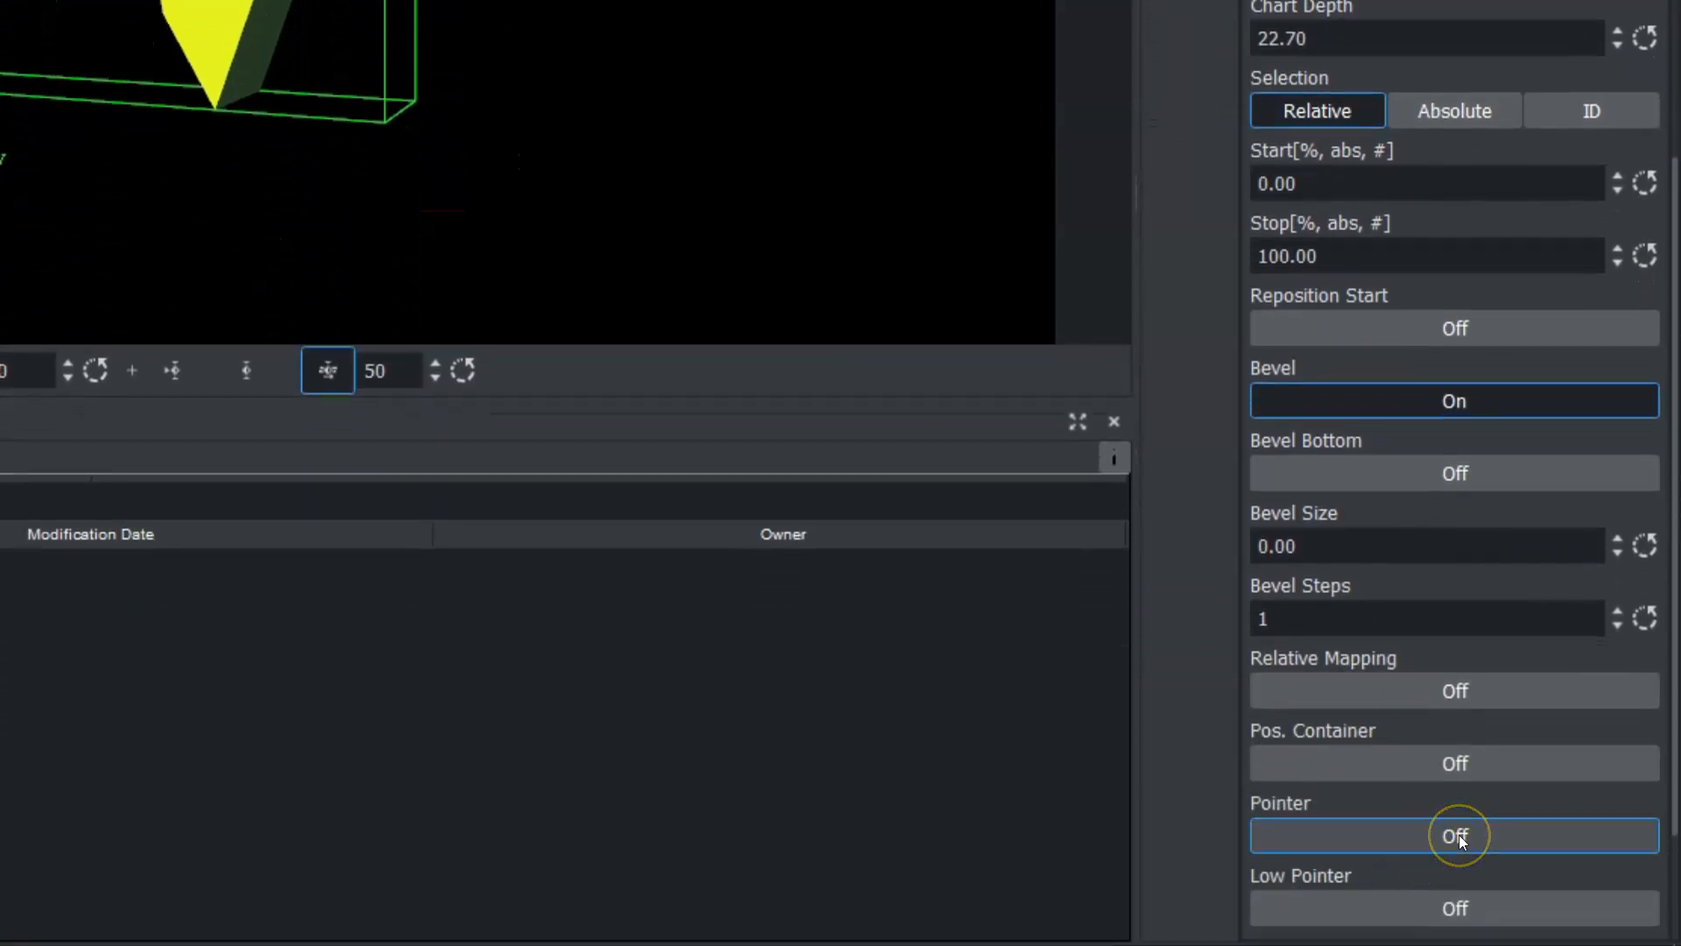
{"action": "left_click_drag", "start_coordinate": [1677, 515], "coordinate": [1677, 795]}
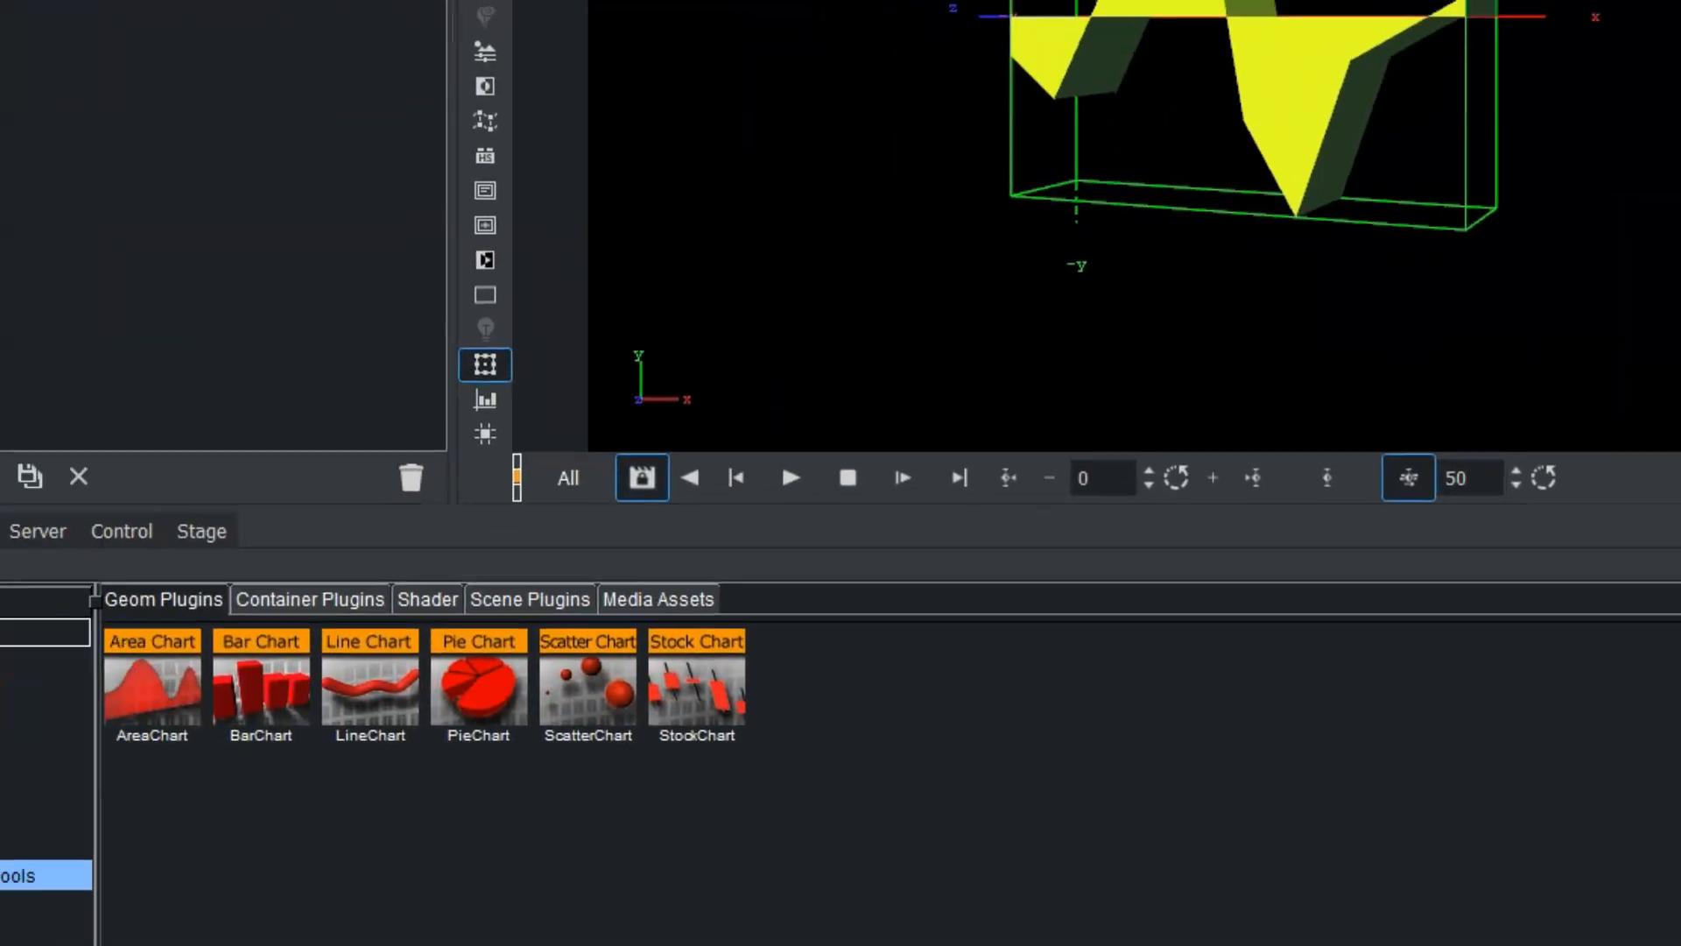
Add a Triangle geometry from the Default folder to the scene tree as a separate container below AreaChart
{"action": "left_click", "coordinate": [68, 649]}
{"action": "left_click", "coordinate": [77, 675]}
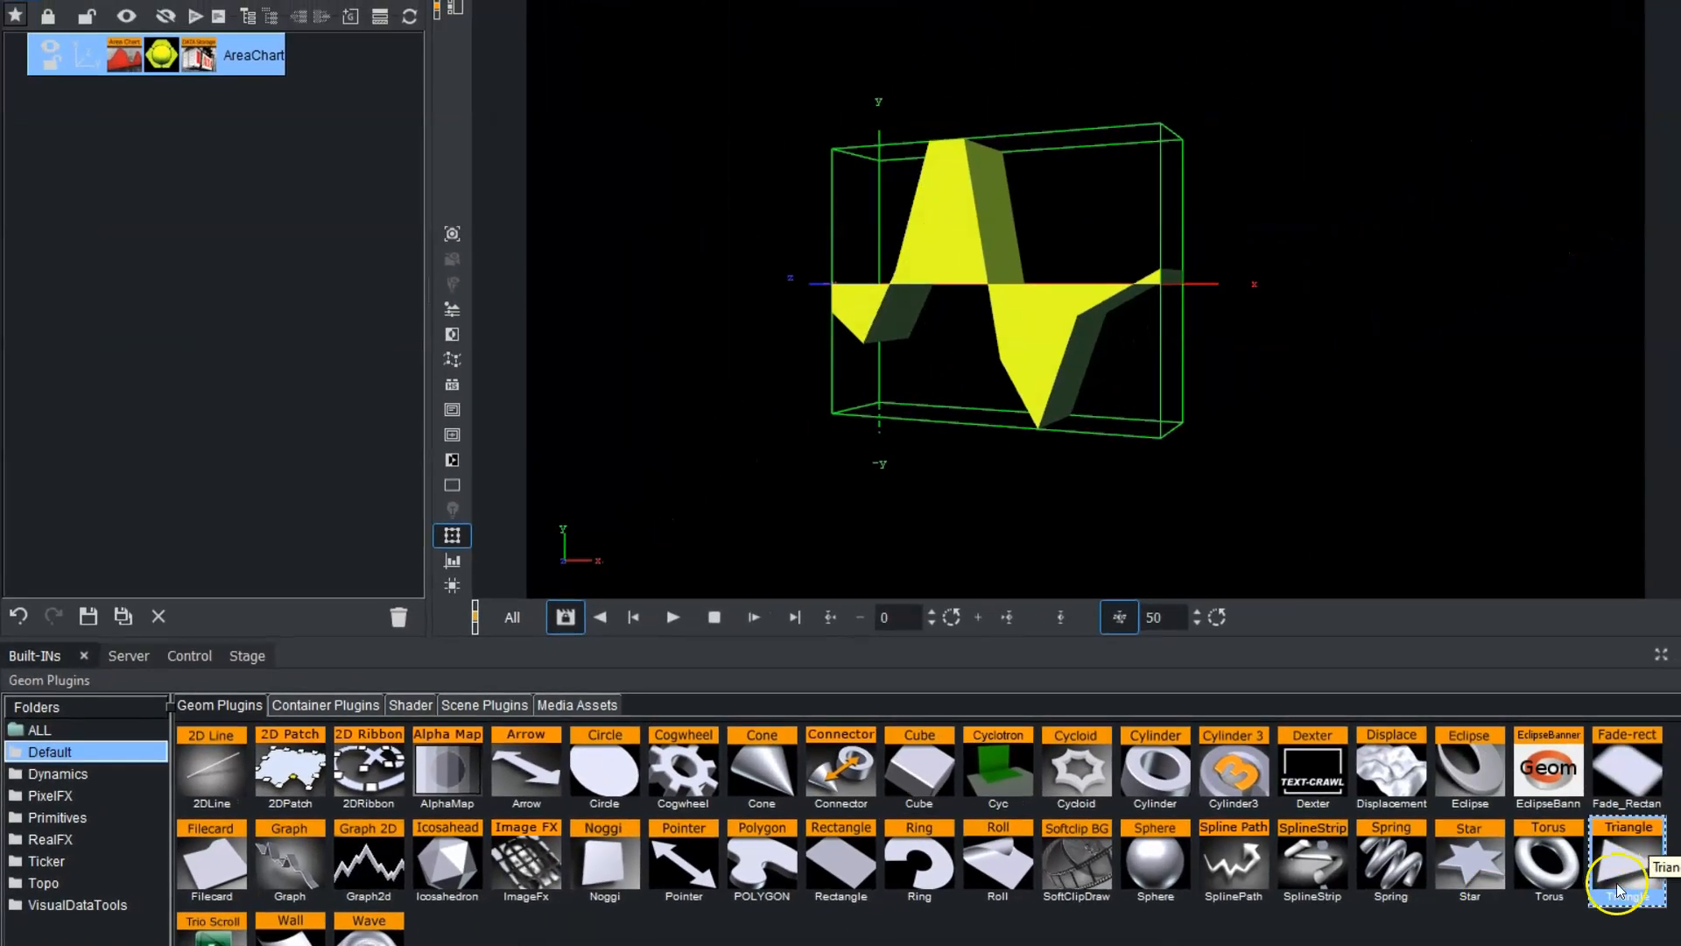
{"action": "left_click_drag", "start_coordinate": [1627, 863], "coordinate": [22, 116]}
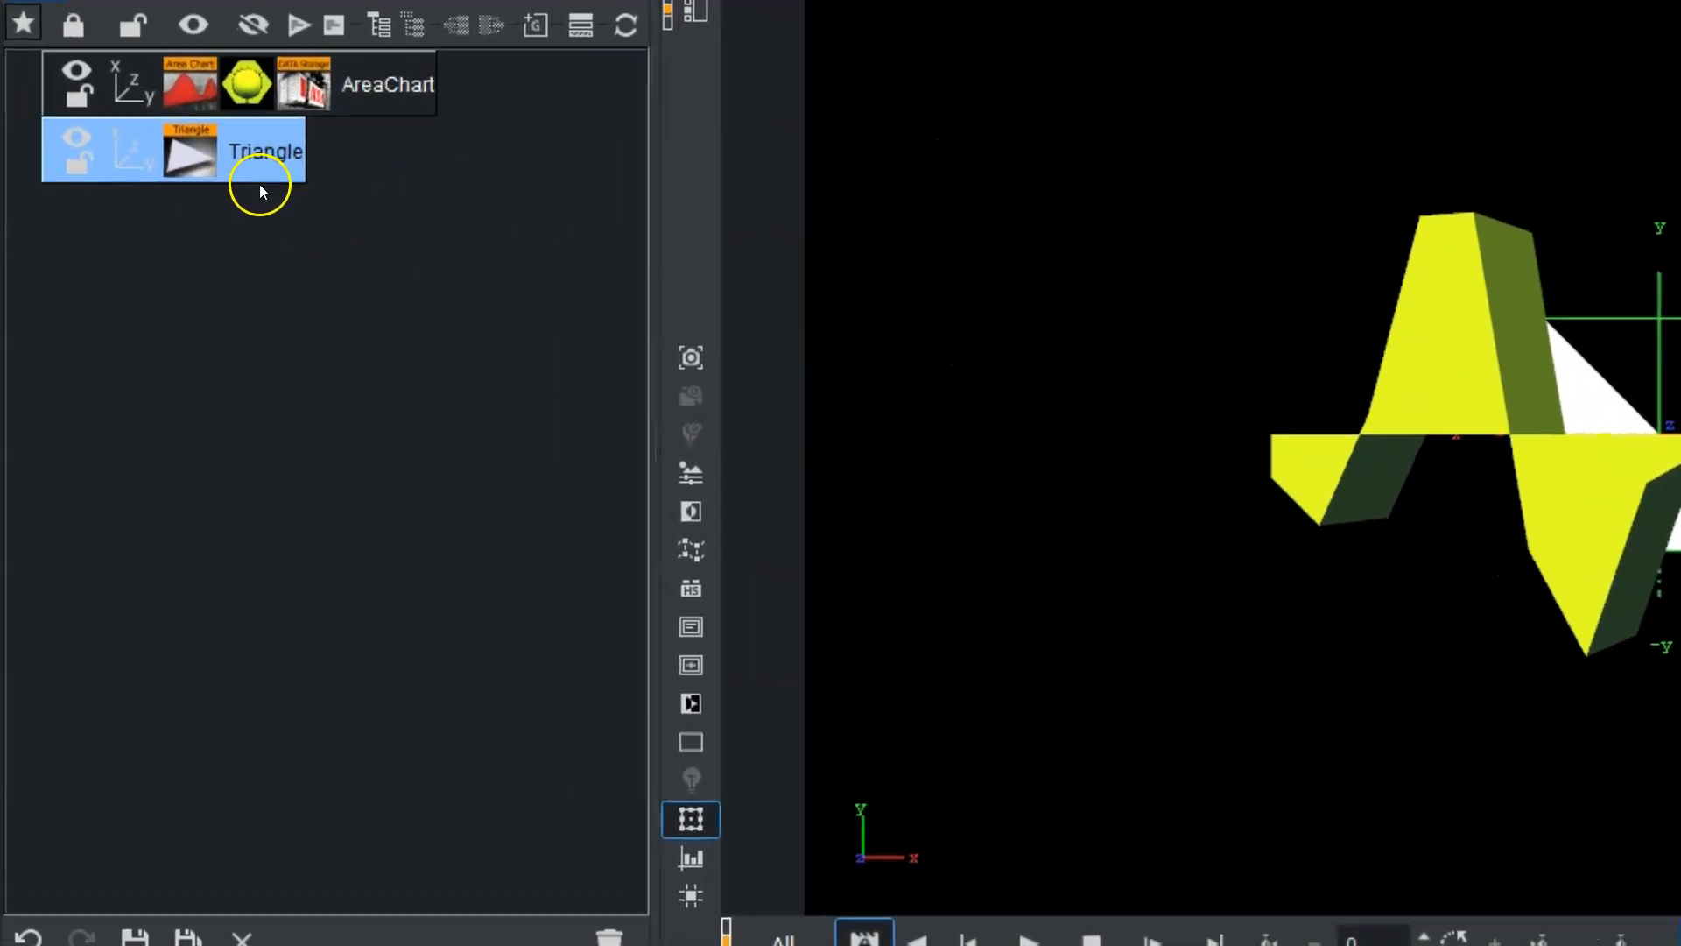
Assign the Triangle container as the AreaChart's pointer container and try moving the pointer along the chart with its Position value
{"action": "left_click", "coordinate": [303, 84]}
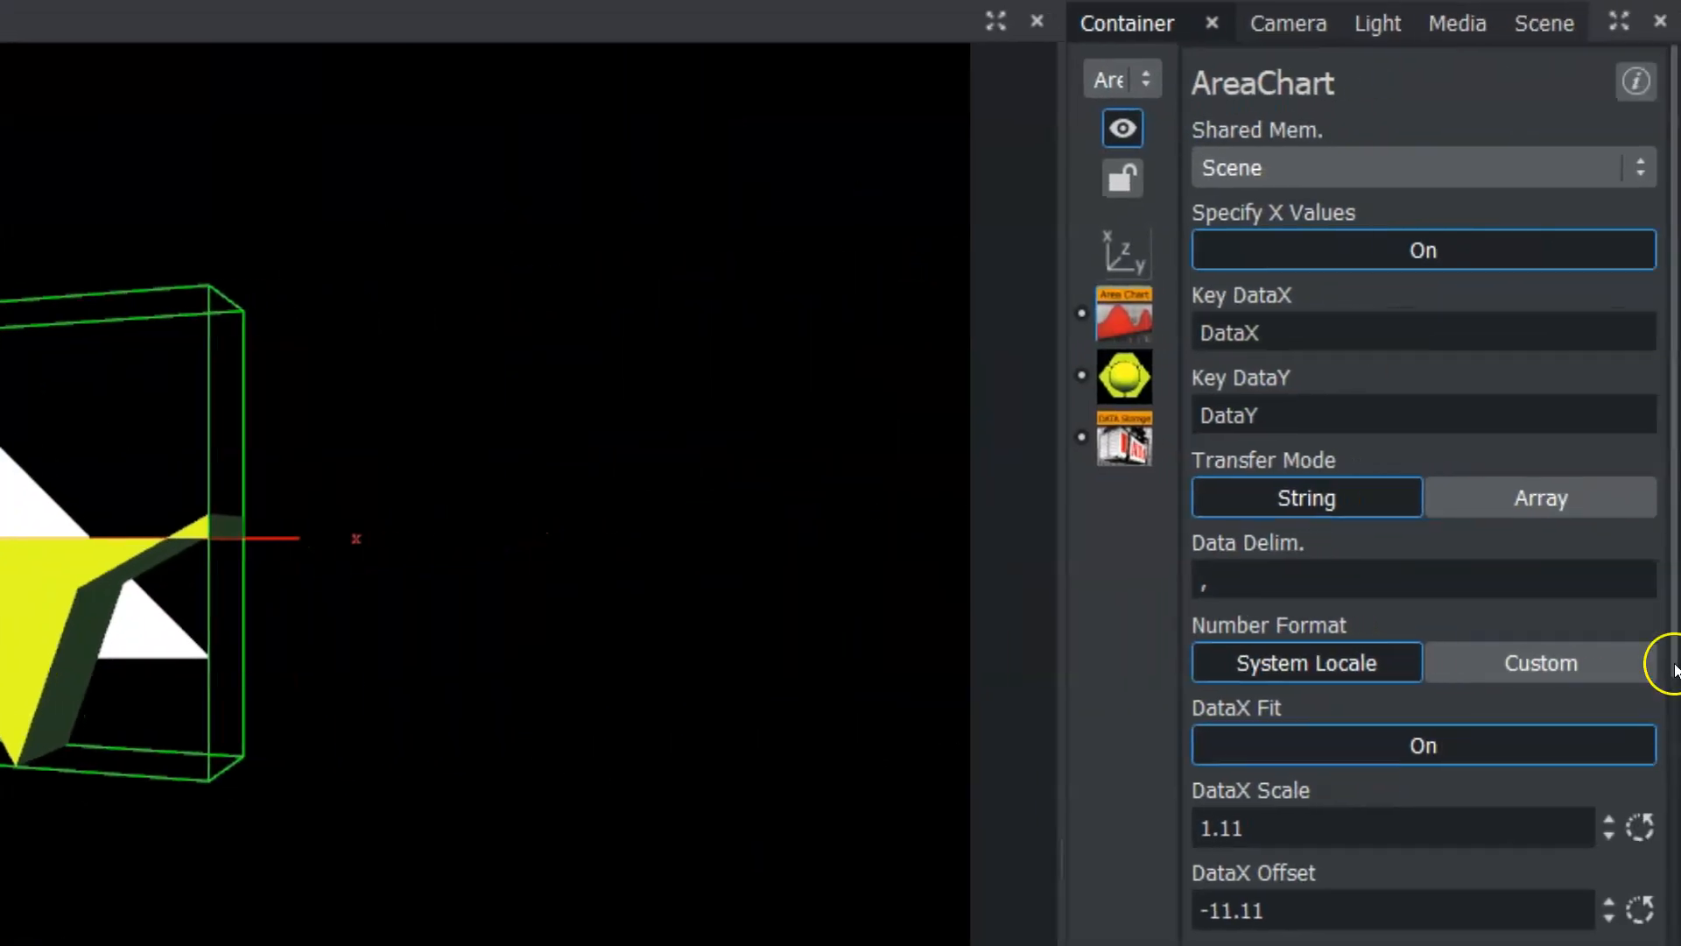
{"action": "scroll", "coordinate": [1662, 660], "scroll_direction": "down", "scroll_amount": 10}
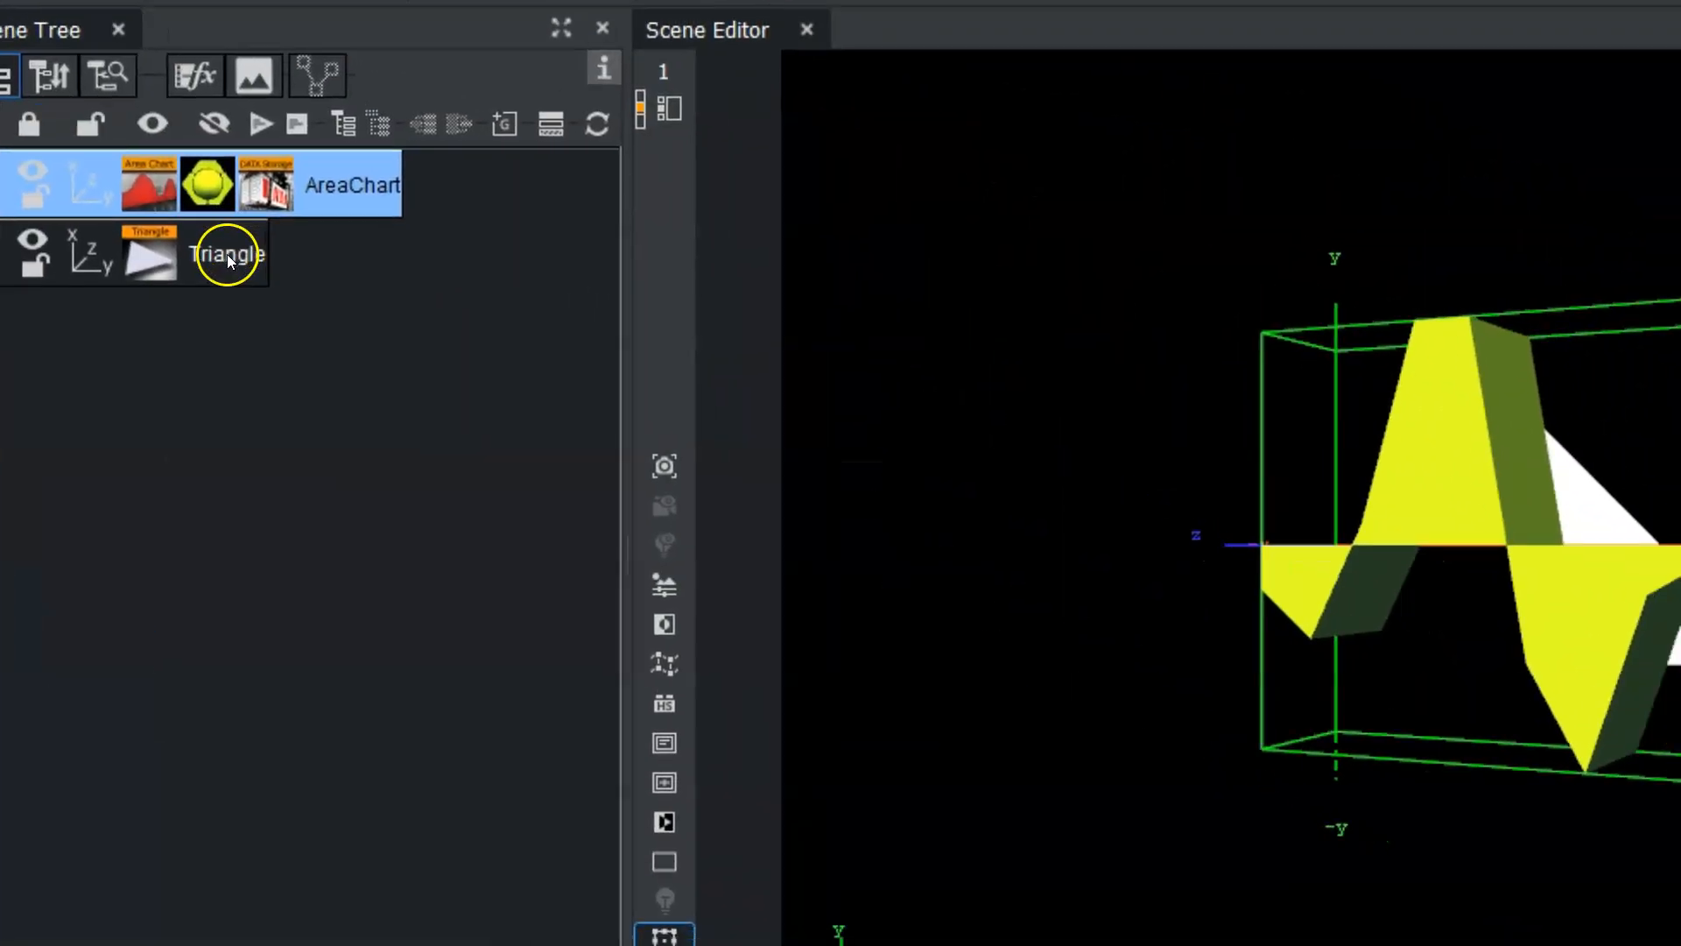
{"action": "left_click_drag", "start_coordinate": [39, 142], "coordinate": [1236, 648]}
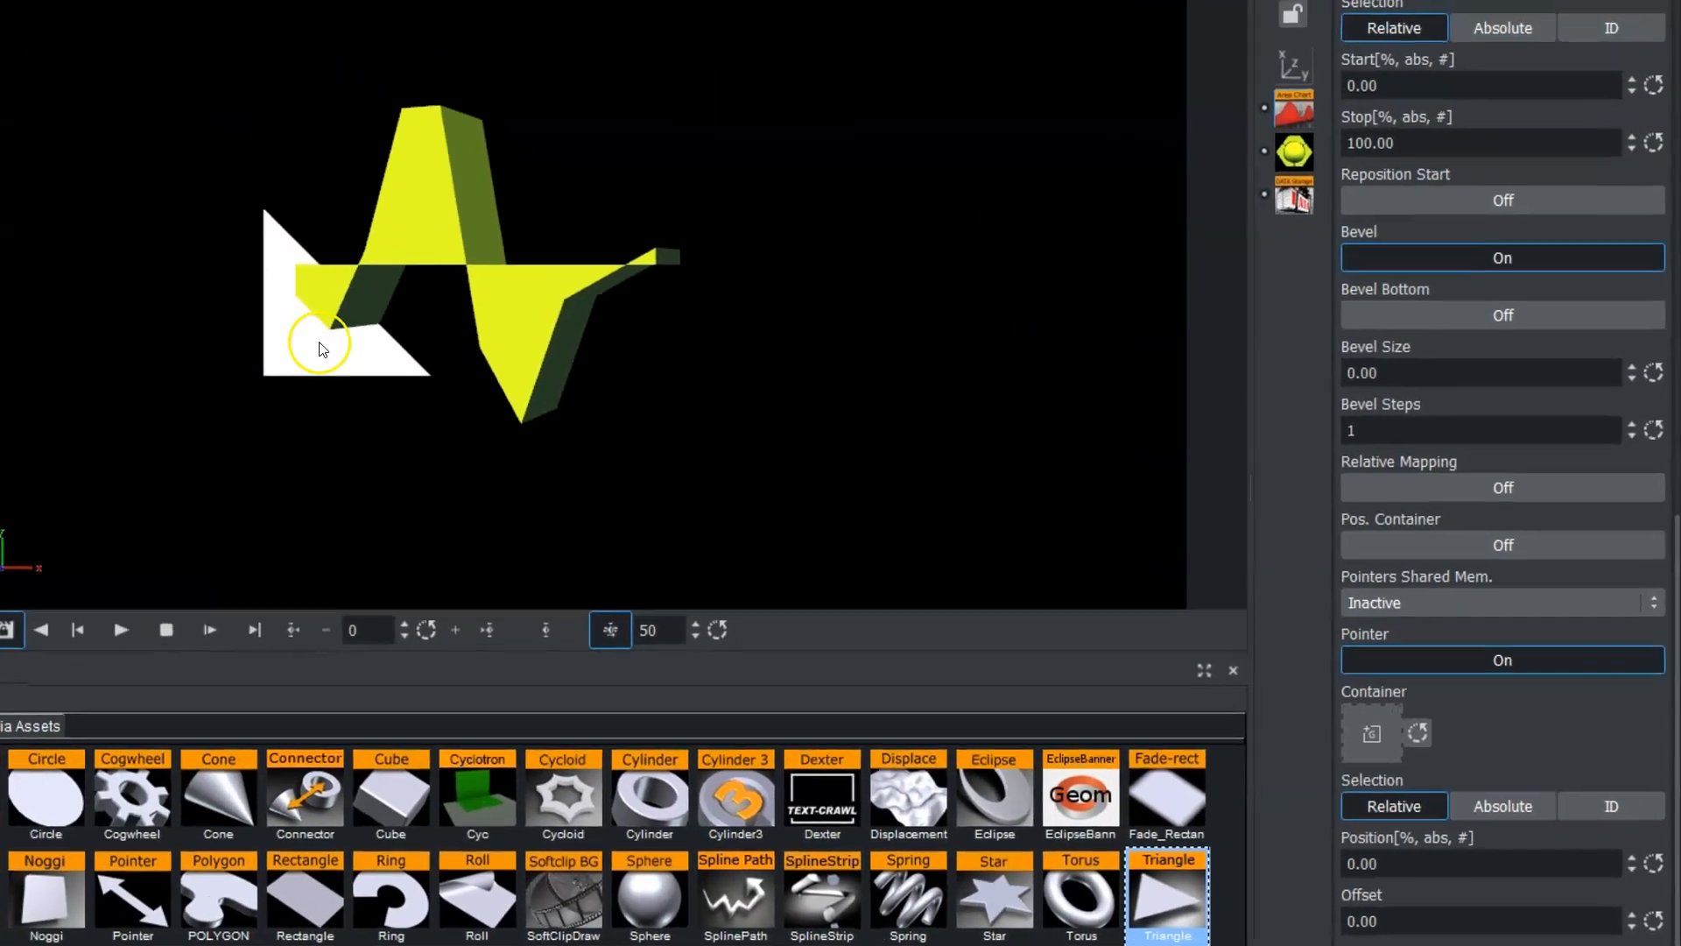
{"action": "left_click_drag", "start_coordinate": [1380, 867], "coordinate": [855, 700]}
Examine the DataStorage plugin and the AreaChart's data fit, comparison, animation and alignment options
{"action": "scroll", "coordinate": [1650, 323], "scroll_direction": "up", "scroll_amount": 10}
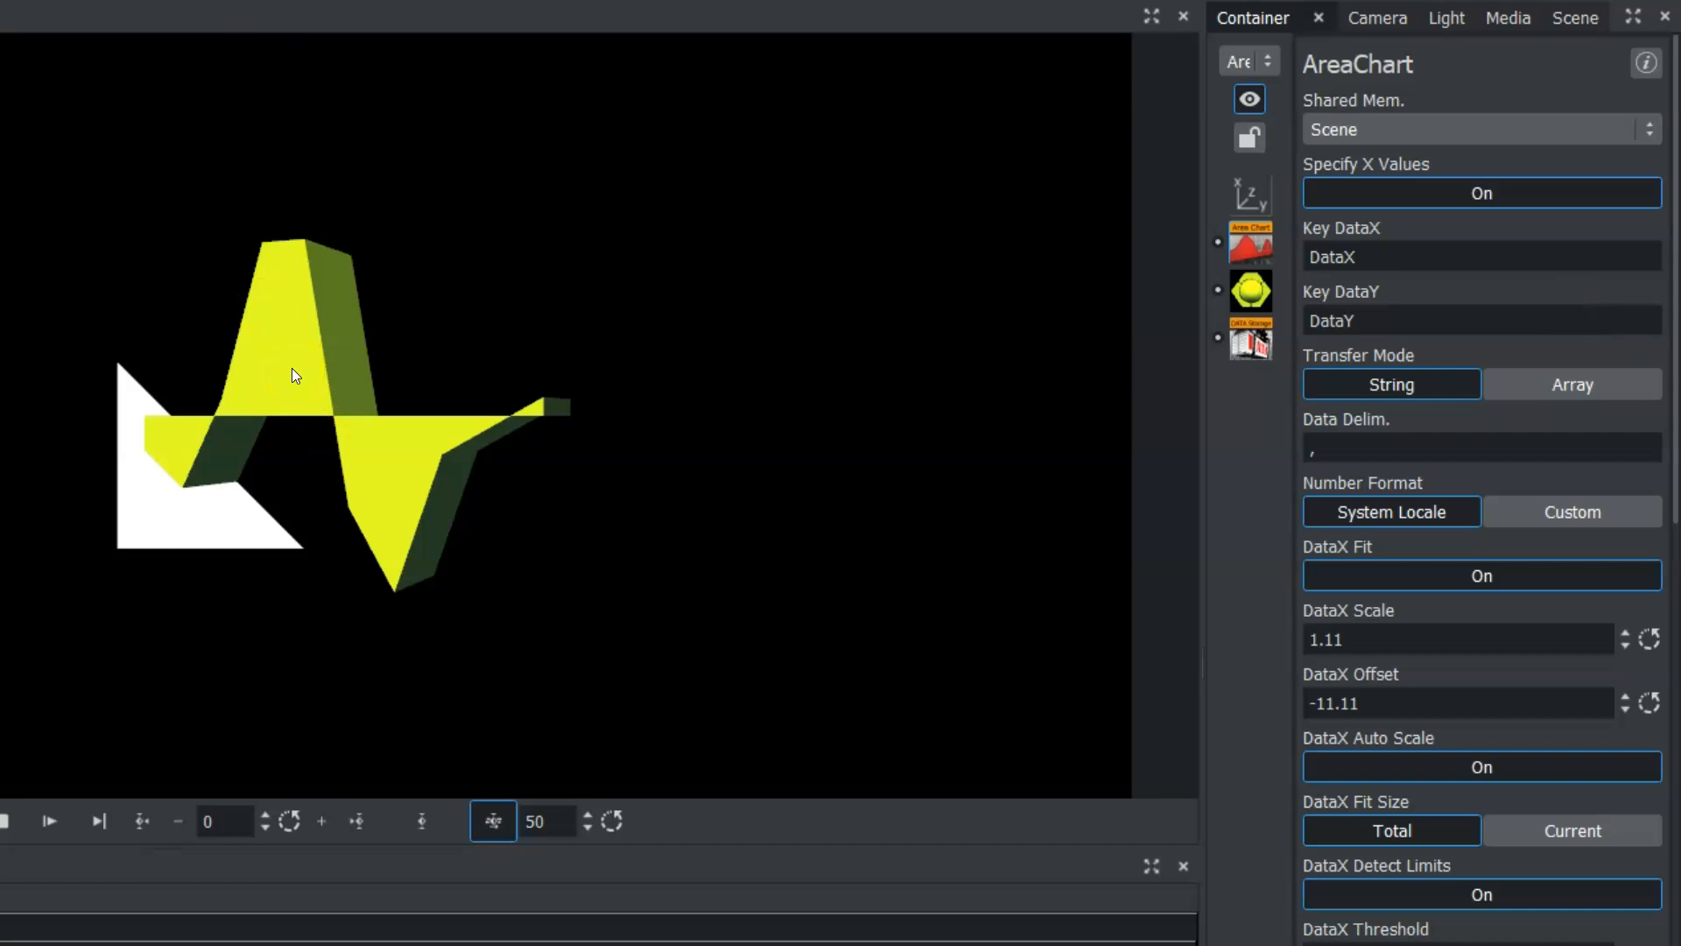
{"action": "left_click", "coordinate": [1247, 341]}
{"action": "left_click", "coordinate": [1248, 256]}
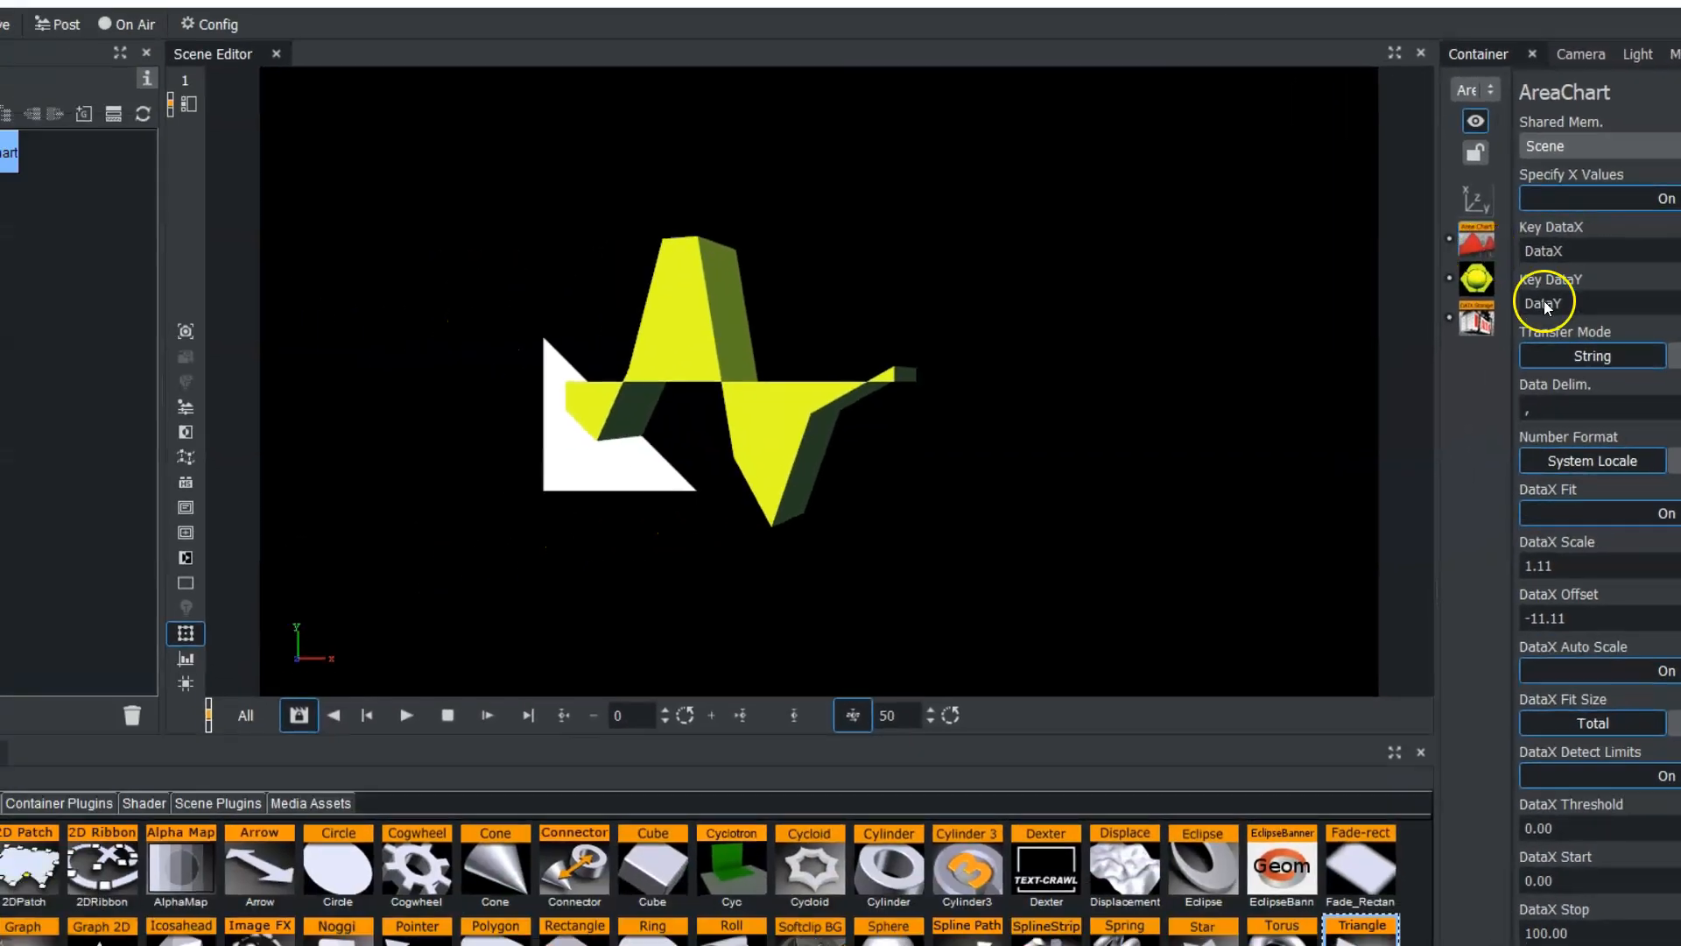
{"action": "scroll", "coordinate": [1344, 322], "scroll_direction": "down", "scroll_amount": 10}
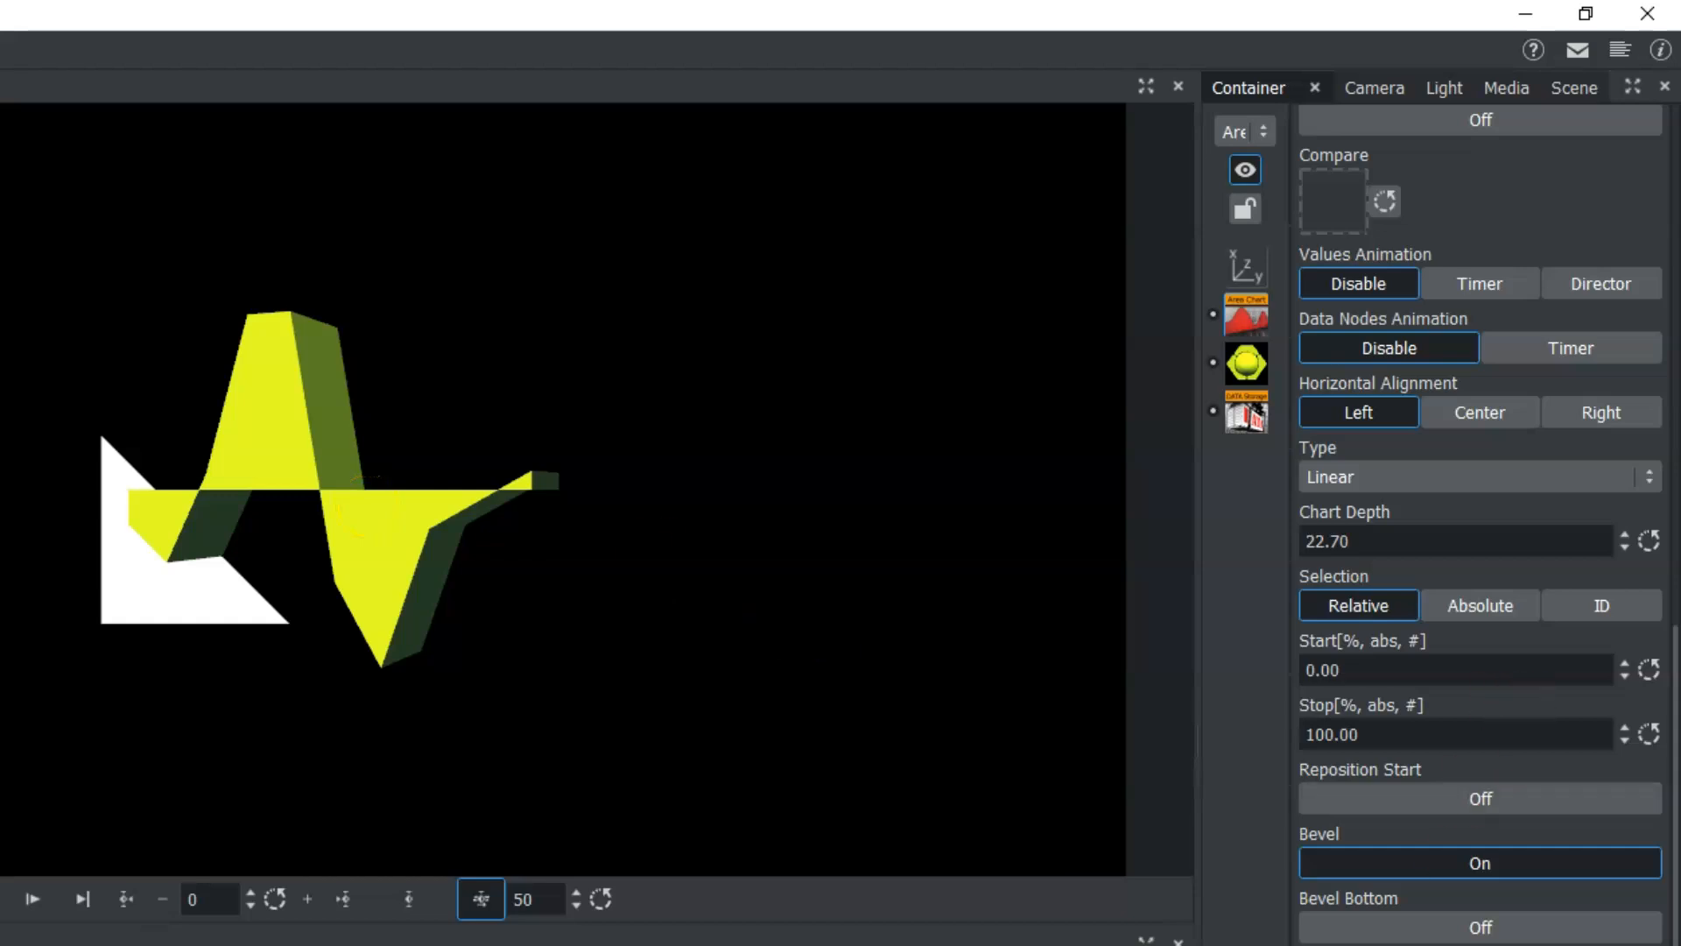
{"action": "scroll", "coordinate": [1480, 526], "scroll_direction": "up", "scroll_amount": 3}
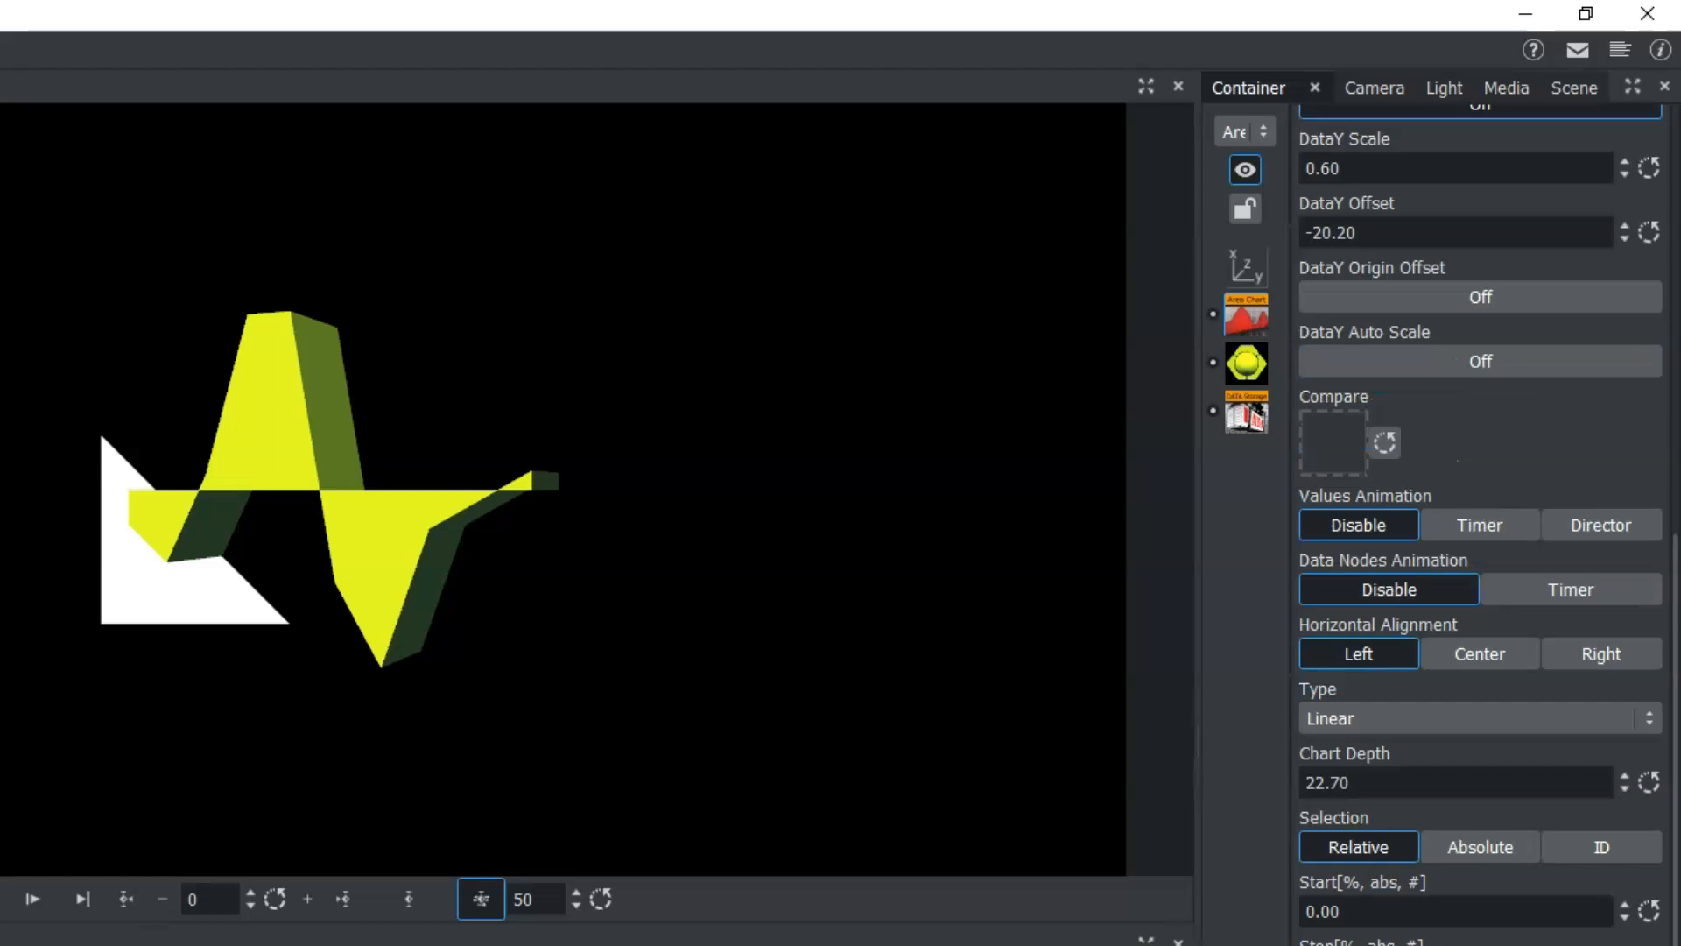
{"action": "scroll", "coordinate": [1437, 844], "scroll_direction": "up", "scroll_amount": 3}
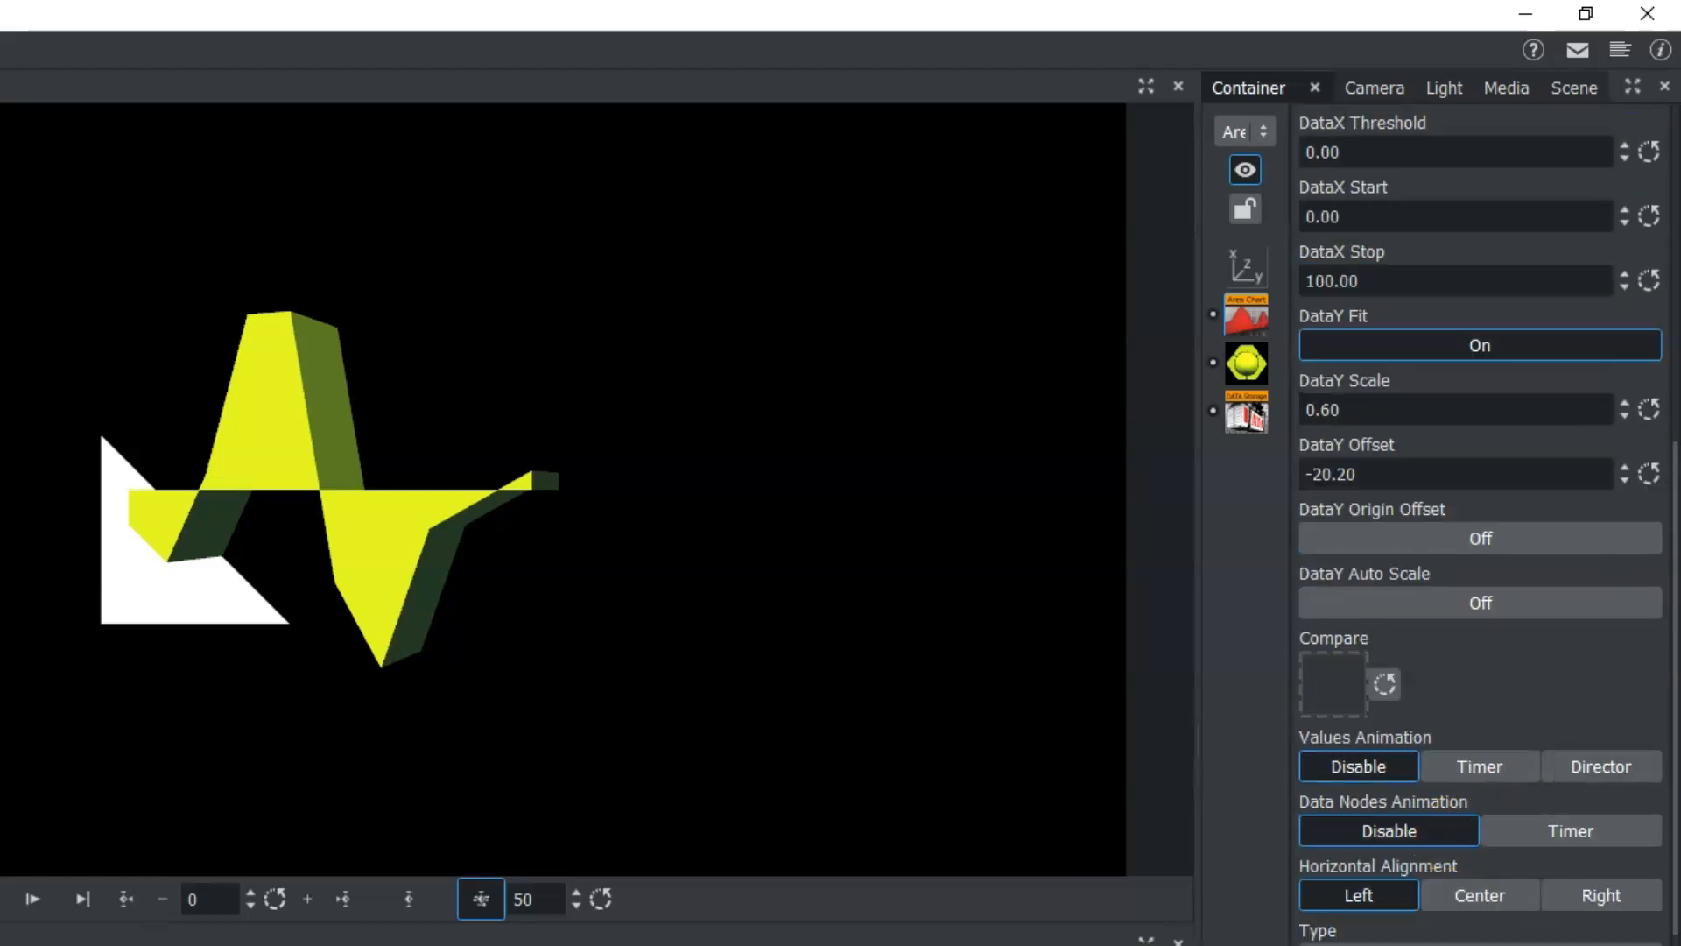